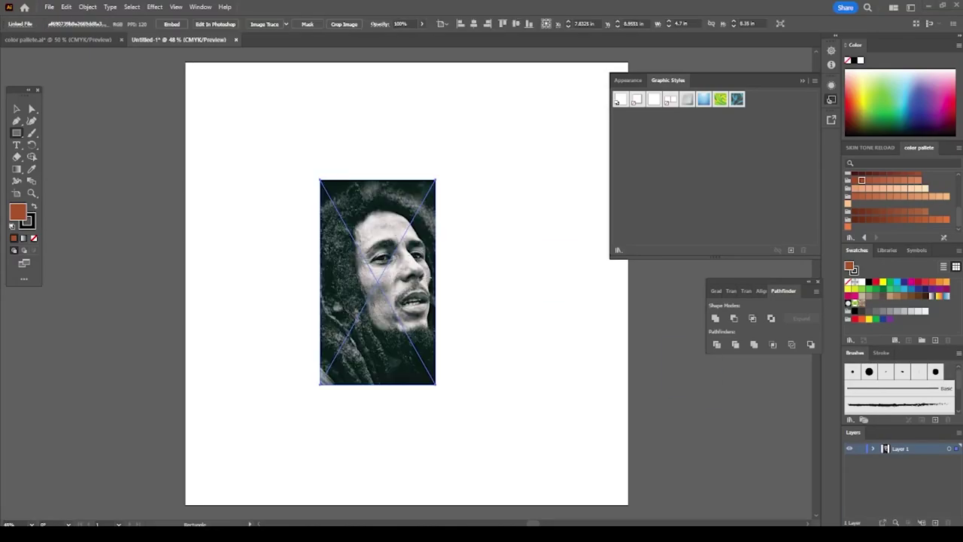
# - Place the portrait photo over the artboard, set the Calligraphic Brush size variation, and test a stroke
pyautogui.moveTo(318, 178); pyautogui.dragTo(305, 67)
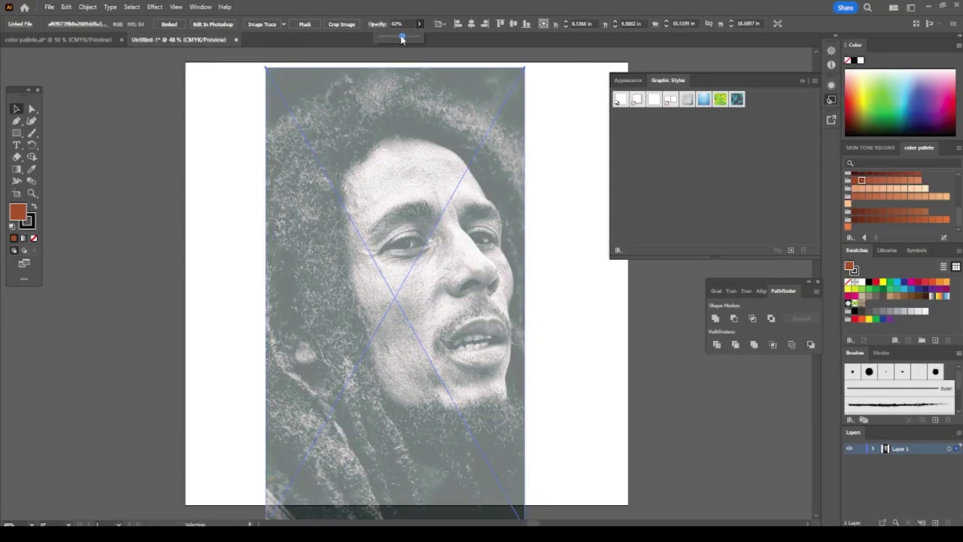
pyautogui.click(262, 24)
pyautogui.click(238, 101)
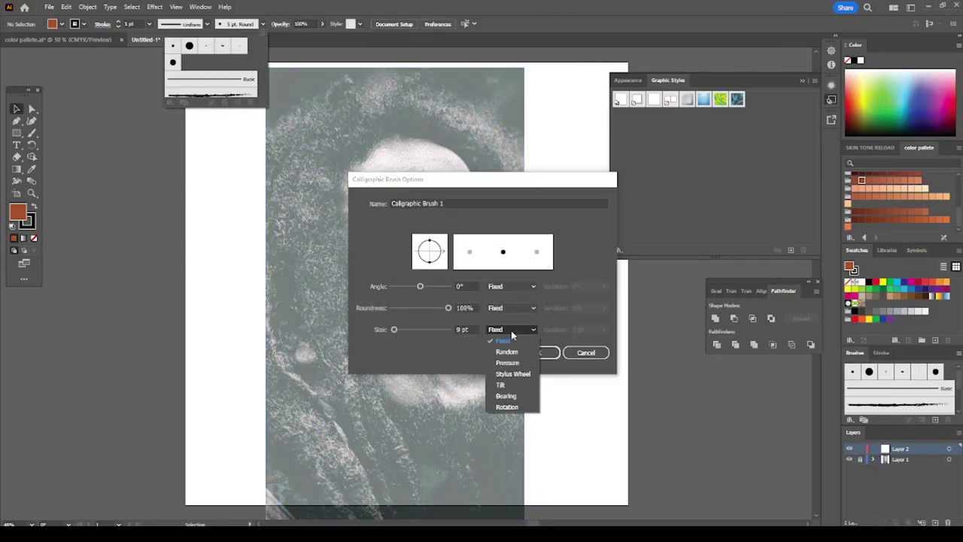
pyautogui.click(524, 351)
pyautogui.press('b')
pyautogui.moveTo(113, 138); pyautogui.dragTo(105, 167)
# - Trace the nose tip, both nostrils and the nose bridge with calligraphic strokes
pyautogui.moveTo(224, 397)
pyautogui.mouseDown()
pyautogui.moveTo(392, 338)
pyautogui.moveTo(364, 325)
pyautogui.mouseUp()
pyautogui.moveTo(128, 283)
pyautogui.mouseDown()
pyautogui.moveTo(105, 369)
pyautogui.moveTo(261, 440)
pyautogui.mouseUp()
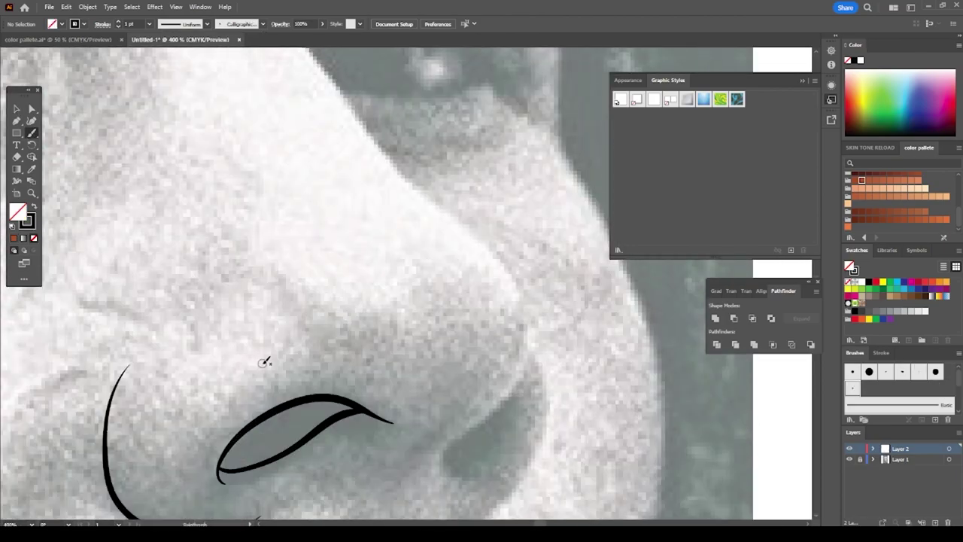
pyautogui.moveTo(266, 276); pyautogui.dragTo(237, 287)
pyautogui.moveTo(494, 294)
pyautogui.mouseDown()
pyautogui.moveTo(410, 398)
pyautogui.moveTo(475, 327)
pyautogui.mouseUp()
pyautogui.hotkey('ctrl', '-')
pyautogui.hotkey('ctrl', '-')
pyautogui.hotkey('ctrl', '-')
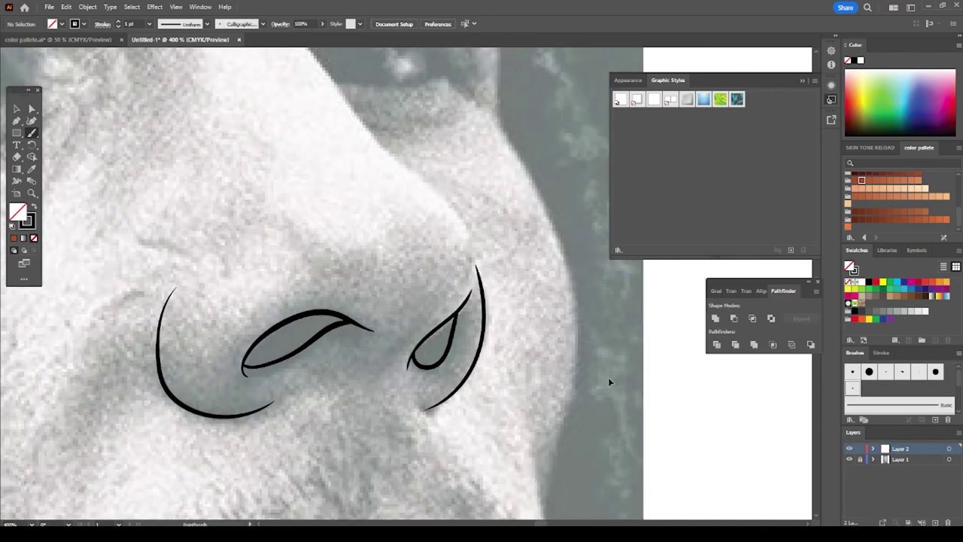
pyautogui.hotkey('ctrl', '-')
pyautogui.moveTo(286, 172)
pyautogui.mouseDown()
pyautogui.moveTo(301, 226)
pyautogui.moveTo(451, 398)
pyautogui.mouseUp()
# - Outline the upper and lower lips, the mouth-corner hook and the outer lip contour
pyautogui.hotkey('ctrl', '-')
pyautogui.scroll(4, 416, 426)
pyautogui.moveTo(142, 405)
pyautogui.mouseDown()
pyautogui.moveTo(441, 312)
pyautogui.moveTo(517, 365)
pyautogui.mouseUp()
pyautogui.scroll(-1, 506, 323)
pyautogui.moveTo(157, 370)
pyautogui.mouseDown()
pyautogui.moveTo(373, 373)
pyautogui.moveTo(514, 347)
pyautogui.mouseUp()
pyautogui.moveTo(501, 331); pyautogui.dragTo(465, 346)
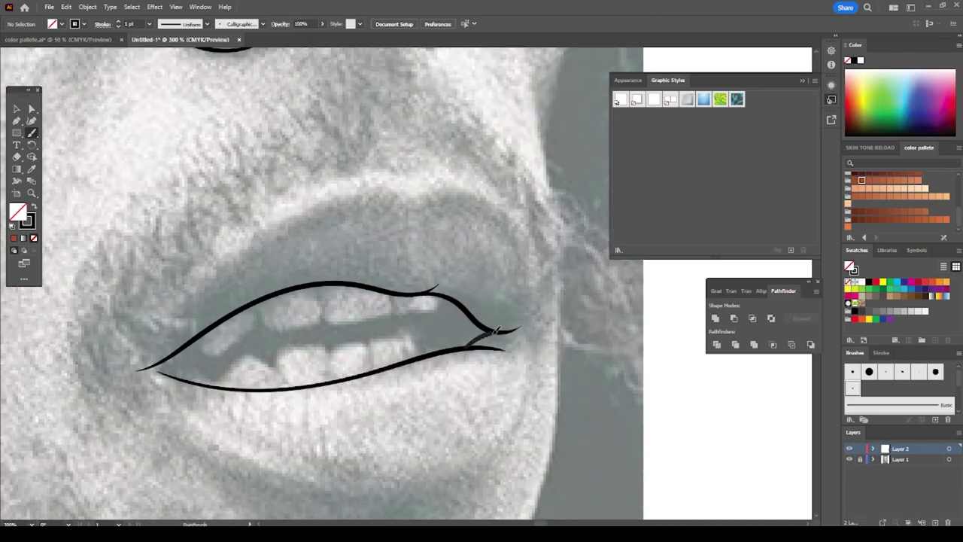
pyautogui.scroll(-1, 481, 346)
pyautogui.moveTo(140, 324); pyautogui.dragTo(520, 312)
pyautogui.scroll(1, 505, 248)
pyautogui.moveTo(138, 361); pyautogui.dragTo(468, 197)
# - Draw strokes along the right cheek contour
pyautogui.hotkey('ctrl', '-')
pyautogui.hotkey('ctrl', '-')
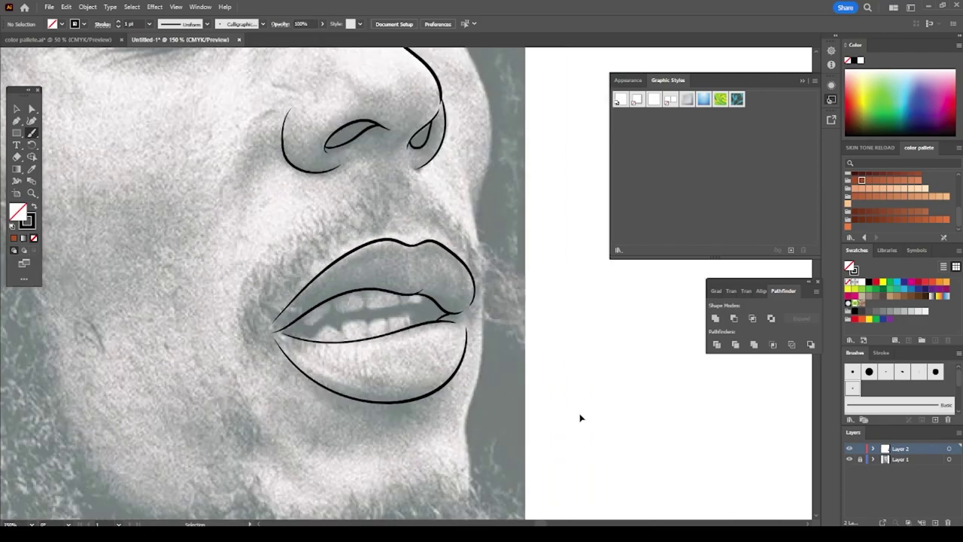
pyautogui.hotkey('ctrl', '+')
pyautogui.moveTo(499, 419)
pyautogui.mouseDown()
pyautogui.moveTo(483, 492)
pyautogui.moveTo(499, 243)
pyautogui.mouseUp()
pyautogui.scroll(2, 510, 376)
pyautogui.moveTo(500, 340); pyautogui.dragTo(485, 272)
pyautogui.scroll(2, 510, 376)
pyautogui.moveTo(521, 449); pyautogui.dragTo(467, 77)
# - Draw the near eye's upper and lower eyelids and the crease above it
pyautogui.hotkey('ctrl', '-')
pyautogui.hotkey('ctrl', '-')
pyautogui.hotkey('ctrl', '-')
pyautogui.scroll(4, 129, 339)
pyautogui.moveTo(142, 340)
pyautogui.mouseDown()
pyautogui.moveTo(412, 269)
pyautogui.moveTo(442, 284)
pyautogui.mouseUp()
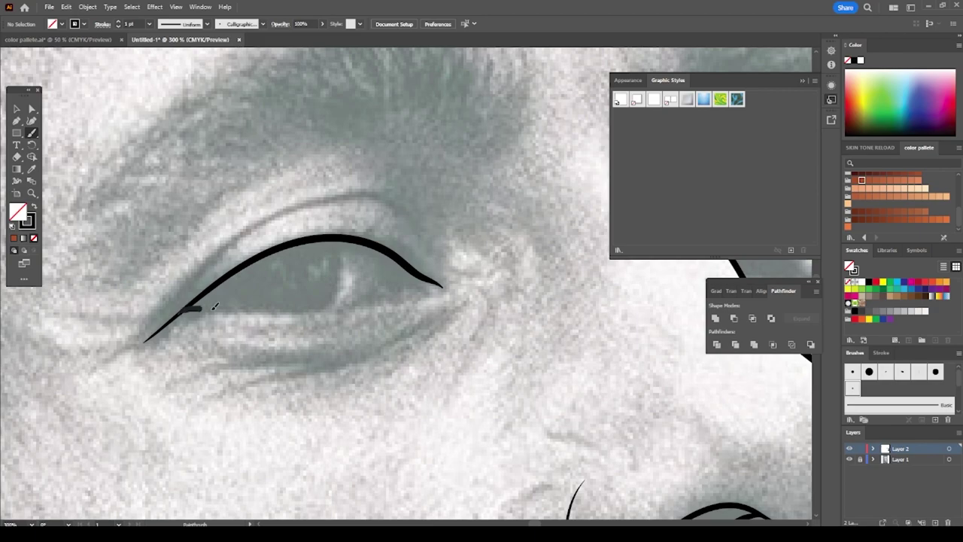
pyautogui.moveTo(184, 308); pyautogui.dragTo(423, 287)
pyautogui.moveTo(143, 334)
pyautogui.mouseDown()
pyautogui.moveTo(387, 193)
pyautogui.moveTo(448, 272)
pyautogui.mouseUp()
# - Draw the far eye's upper and lower eyelids and the crease above it
pyautogui.hotkey('ctrl', '-')
pyautogui.hotkey('ctrl', '+')
pyautogui.hotkey('ctrl', '+')
pyautogui.moveTo(271, 243)
pyautogui.mouseDown()
pyautogui.moveTo(456, 260)
pyautogui.moveTo(523, 331)
pyautogui.mouseUp()
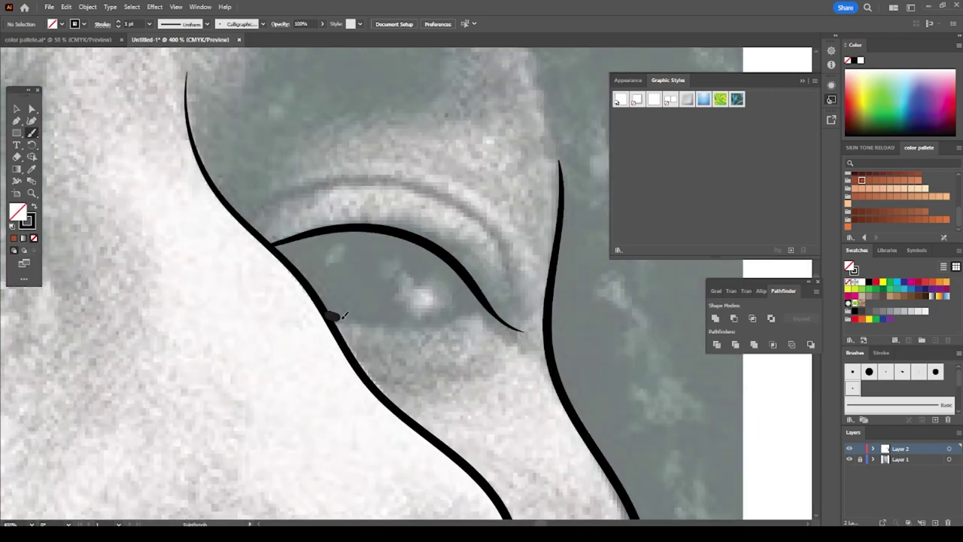
pyautogui.moveTo(329, 312); pyautogui.dragTo(490, 328)
pyautogui.moveTo(253, 206)
pyautogui.mouseDown()
pyautogui.moveTo(410, 185)
pyautogui.moveTo(518, 301)
pyautogui.mouseUp()
# - Add lines under the near eye and check the line art with the photo hidden
pyautogui.hotkey('ctrl', '-')
pyautogui.hotkey('ctrl', '-')
pyautogui.hotkey('ctrl', '-')
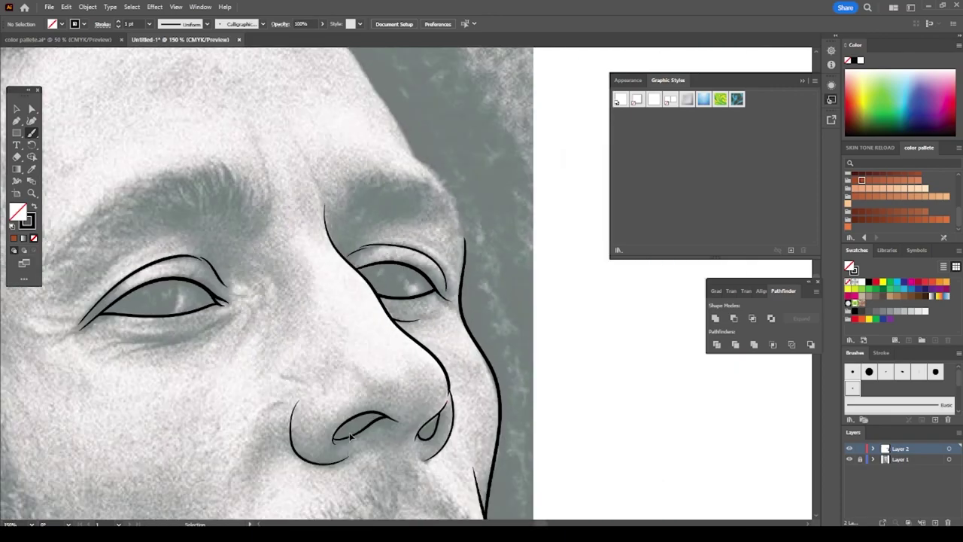
pyautogui.hotkey('ctrl', '+')
pyautogui.hotkey('ctrl', '+')
pyautogui.hotkey('ctrl', '+')
pyautogui.moveTo(278, 371)
pyautogui.mouseDown()
pyautogui.moveTo(383, 369)
pyautogui.moveTo(511, 312)
pyautogui.mouseUp()
pyautogui.hotkey('ctrl', '-')
pyautogui.hotkey('ctrl', '-')
pyautogui.hotkey('ctrl', '-')
pyautogui.click(849, 459)
pyautogui.click(848, 459)
# - Switch to a black fill and fill both irises black
pyautogui.scroll(1, 406, 286)
pyautogui.hotkey('shift', 'x')
pyautogui.hotkey('ctrl', '+')
pyautogui.hotkey('ctrl', '+')
pyautogui.hotkey('ctrl', '+')
pyautogui.moveTo(239, 365); pyautogui.dragTo(298, 363)
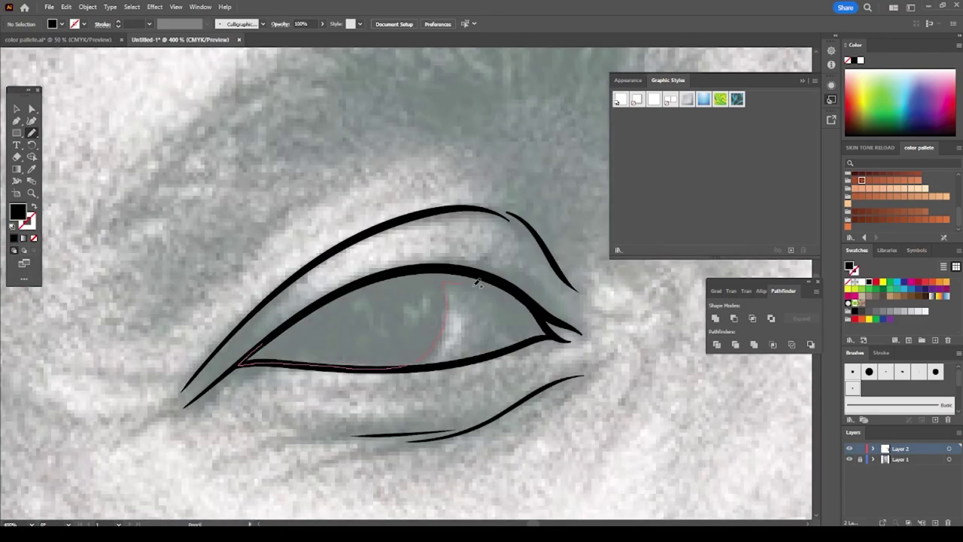
pyautogui.moveTo(476, 283); pyautogui.dragTo(482, 286)
pyautogui.hotkey('ctrl', '-')
pyautogui.hotkey('ctrl', '-')
pyautogui.hotkey('ctrl', '-')
pyautogui.hotkey('ctrl', '+')
pyautogui.hotkey('ctrl', '+')
pyautogui.hotkey('ctrl', '+')
pyautogui.moveTo(611, 340); pyautogui.dragTo(611, 342)
pyautogui.hotkey('ctrl', '-')
pyautogui.hotkey('ctrl', '-')
pyautogui.scroll(2, 119, 376)
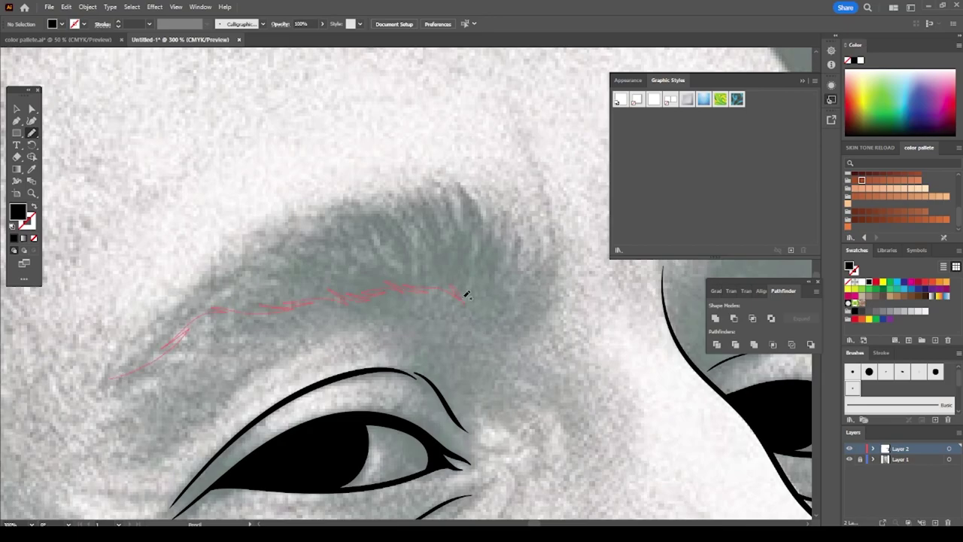
# - Paint both eyebrows and both nostrils as solid black shapes
pyautogui.moveTo(242, 280); pyautogui.dragTo(162, 338)
pyautogui.hscroll(5, 599, 414)
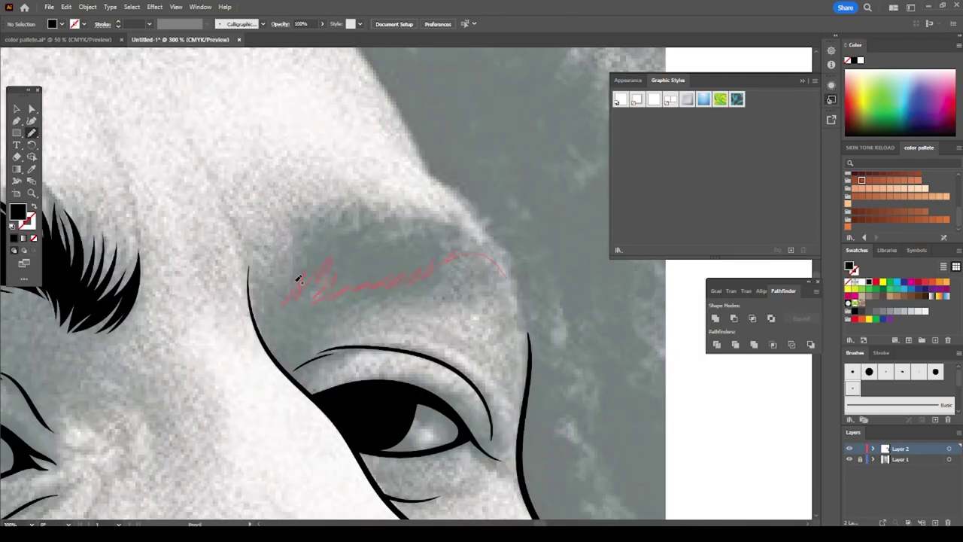
pyautogui.moveTo(518, 278); pyautogui.dragTo(518, 279)
pyautogui.hotkey('ctrl', '0')
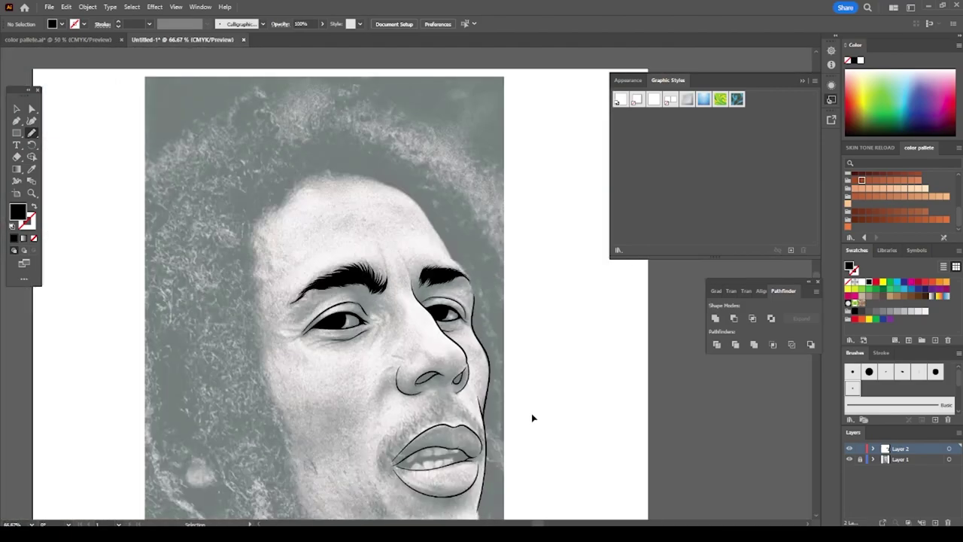
pyautogui.hotkey('ctrl', '+')
pyautogui.hotkey('ctrl', '+')
pyautogui.hotkey('ctrl', '+')
pyautogui.hotkey('ctrl', '+')
pyautogui.moveTo(424, 268); pyautogui.dragTo(424, 268)
pyautogui.scroll(1, 301, 318)
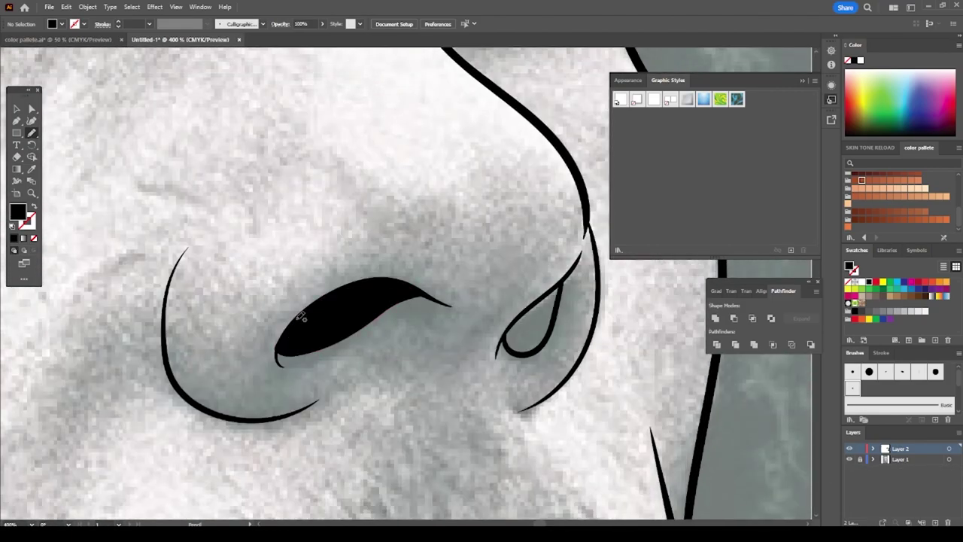
pyautogui.moveTo(518, 325); pyautogui.dragTo(517, 325)
# - Fill the dark inside of the mouth and a small shape at its corner
pyautogui.scroll(-5, 462, 396)
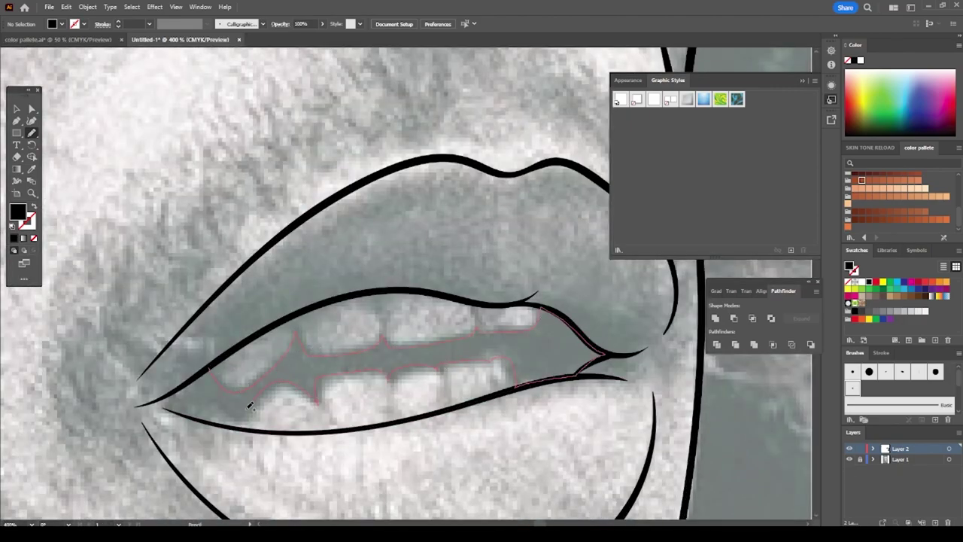
pyautogui.moveTo(151, 401); pyautogui.dragTo(151, 400)
pyautogui.moveTo(585, 363); pyautogui.dragTo(611, 353)
pyautogui.hotkey('ctrl', '0')
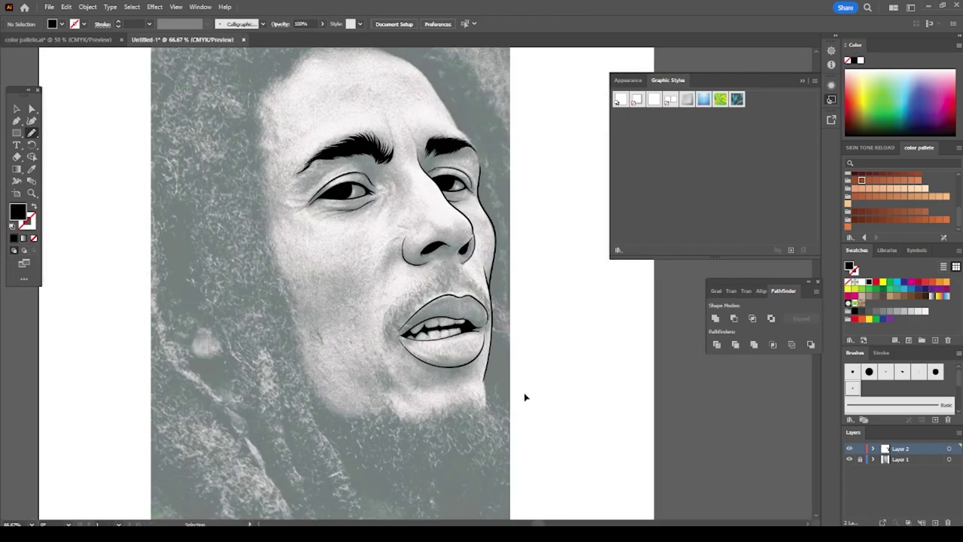
# - Paint black hair along the left hairline, across the forehead and at the right temple
pyautogui.moveTo(290, 202); pyautogui.dragTo(290, 201)
pyautogui.hotkey('ctrl', '+')
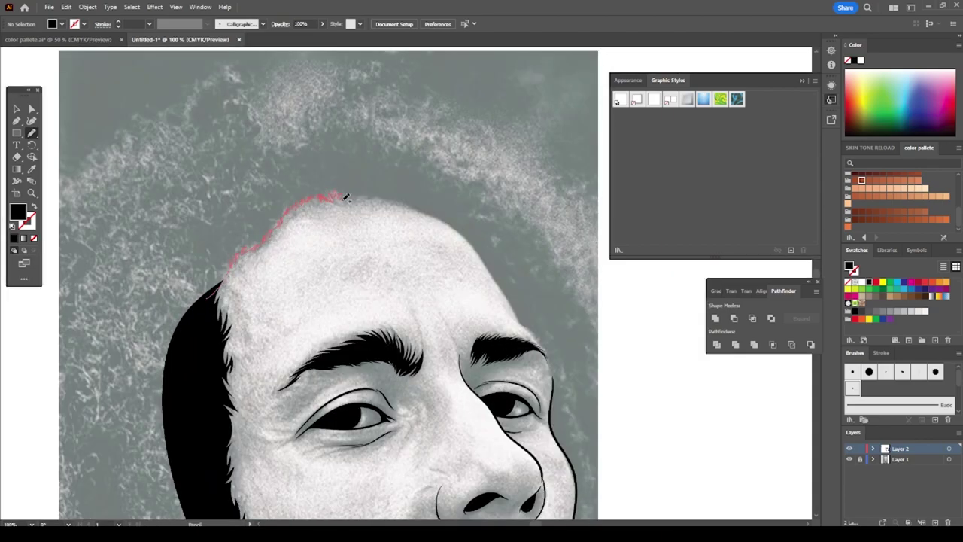
pyautogui.moveTo(411, 206); pyautogui.dragTo(411, 206)
pyautogui.hotkey('ctrl', '0')
pyautogui.hotkey('ctrl', '+')
pyautogui.hotkey('ctrl', '+')
pyautogui.hotkey('ctrl', '+')
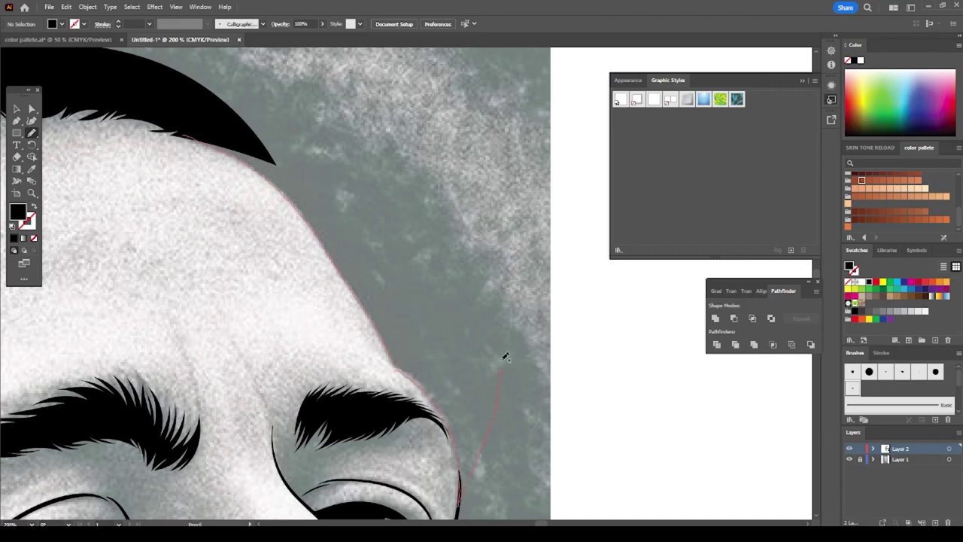
pyautogui.moveTo(501, 399); pyautogui.dragTo(501, 399)
pyautogui.hotkey('ctrl', '0')
# - Fill the beard black below the chin and add locks along its edge
pyautogui.hotkey('ctrl', '+')
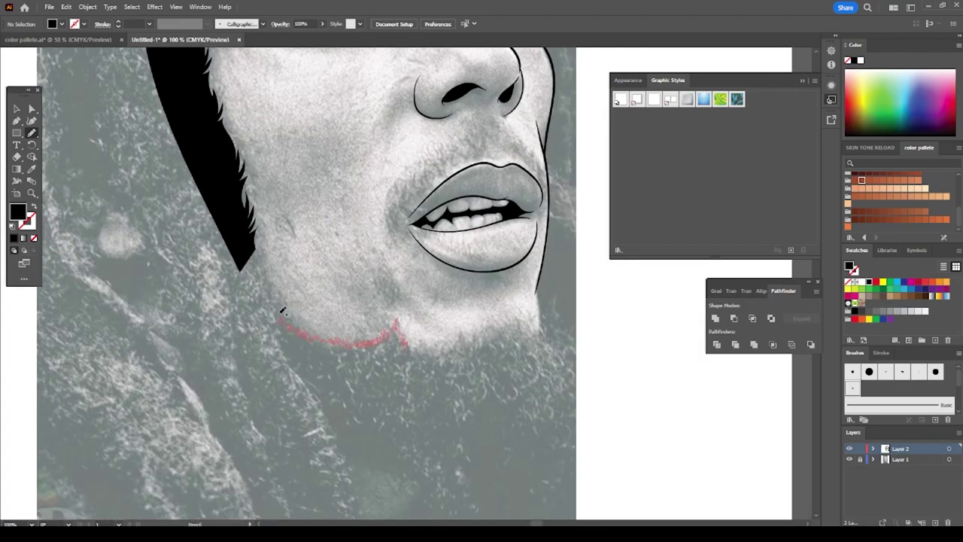
pyautogui.moveTo(383, 449); pyautogui.dragTo(380, 451)
pyautogui.hotkey('ctrl', '0')
pyautogui.hotkey('ctrl', '+')
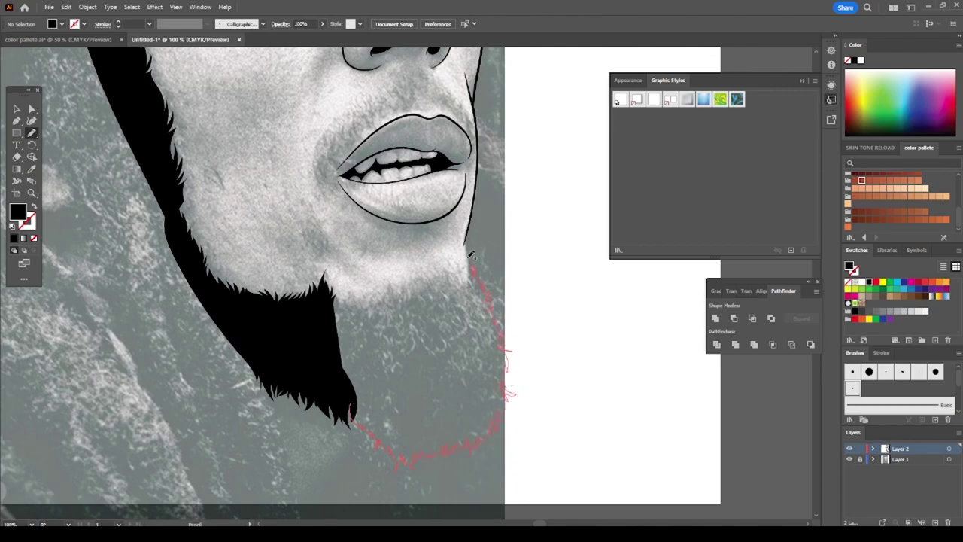
pyautogui.hotkey('ctrl', '0')
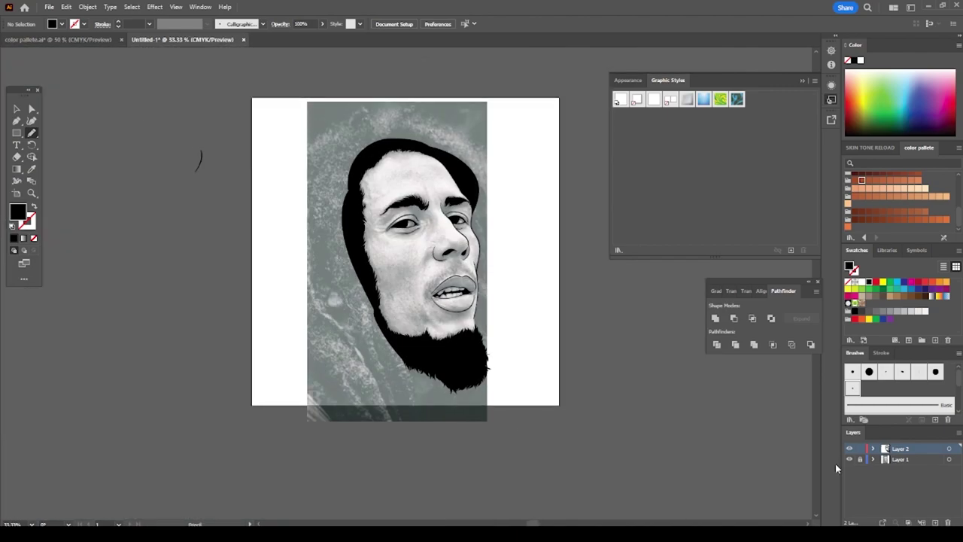
pyautogui.hotkey('ctrl', '+')
pyautogui.moveTo(326, 380); pyautogui.dragTo(340, 340)
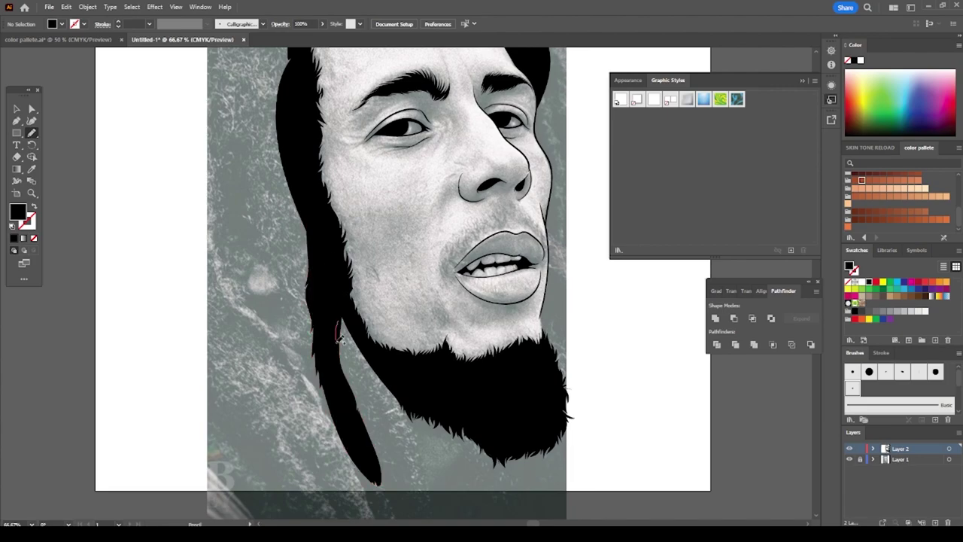
pyautogui.moveTo(422, 450); pyautogui.dragTo(420, 453)
pyautogui.scroll(2, 290, 387)
pyautogui.moveTo(343, 508); pyautogui.dragTo(286, 378)
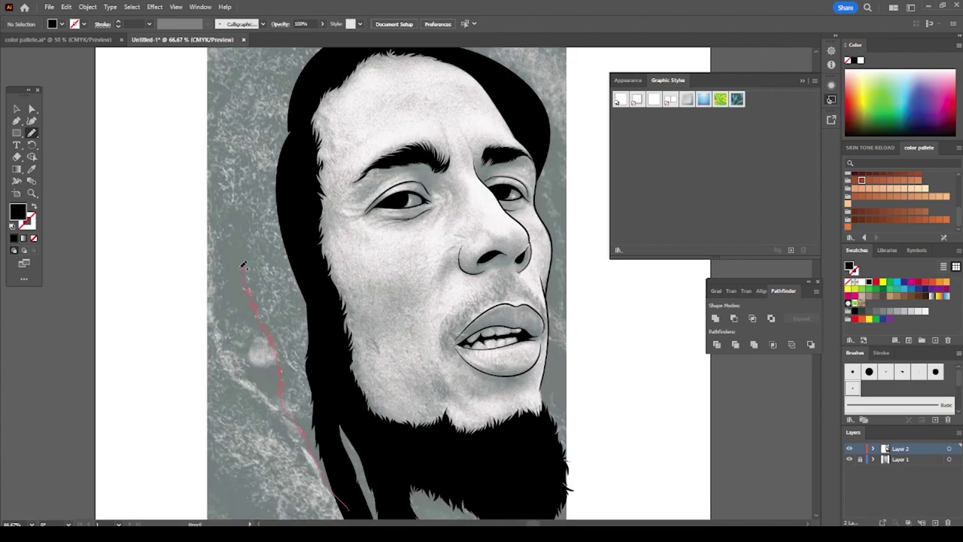
# - Paint more black hair shapes up to the top of the head
pyautogui.moveTo(246, 265); pyautogui.dragTo(248, 260)
pyautogui.scroll(3, 301, 271)
pyautogui.scroll(2, 376, 241)
pyautogui.moveTo(308, 244); pyautogui.dragTo(541, 226)
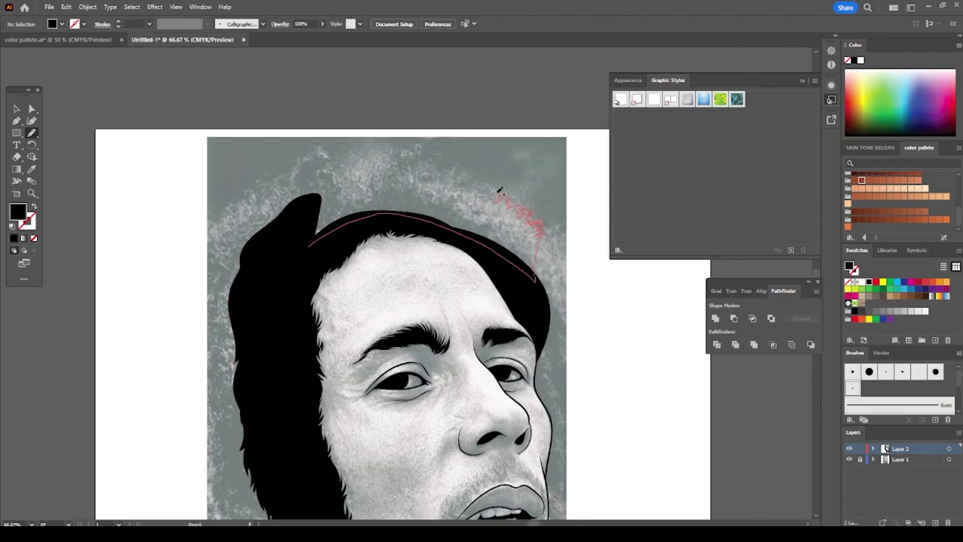
pyautogui.moveTo(329, 159); pyautogui.dragTo(329, 159)
pyautogui.scroll(-3, 331, 165)
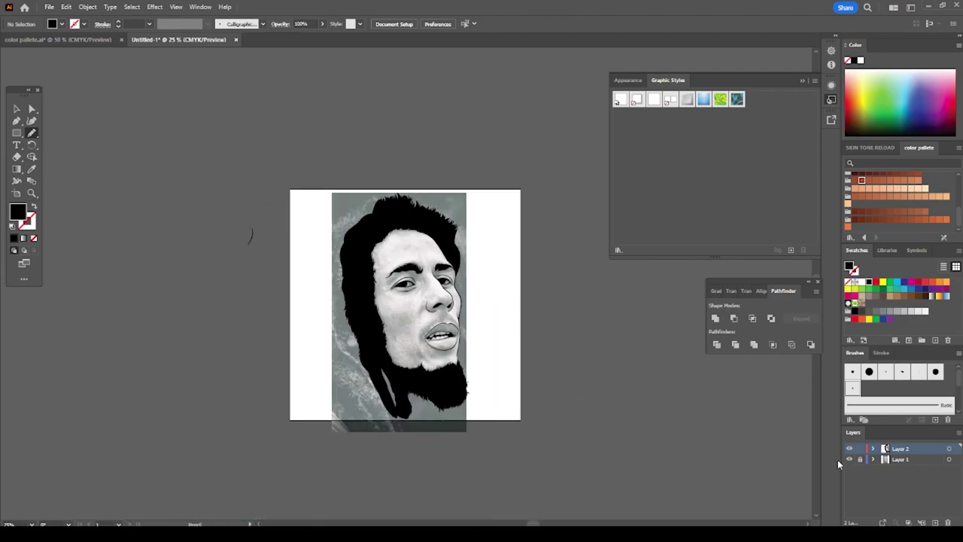
pyautogui.scroll(2, 526, 414)
pyautogui.scroll(2, 402, 344)
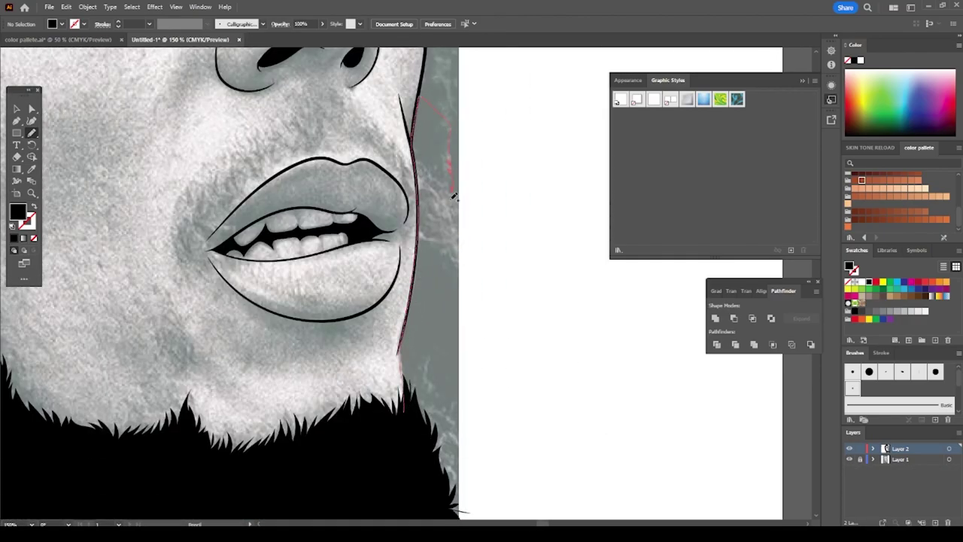
# - Darken the jaw edge and add hair along the right side of the face and jaw
pyautogui.moveTo(448, 331); pyautogui.dragTo(447, 333)
pyautogui.scroll(-2, 415, 484)
pyautogui.scroll(3, 388, 406)
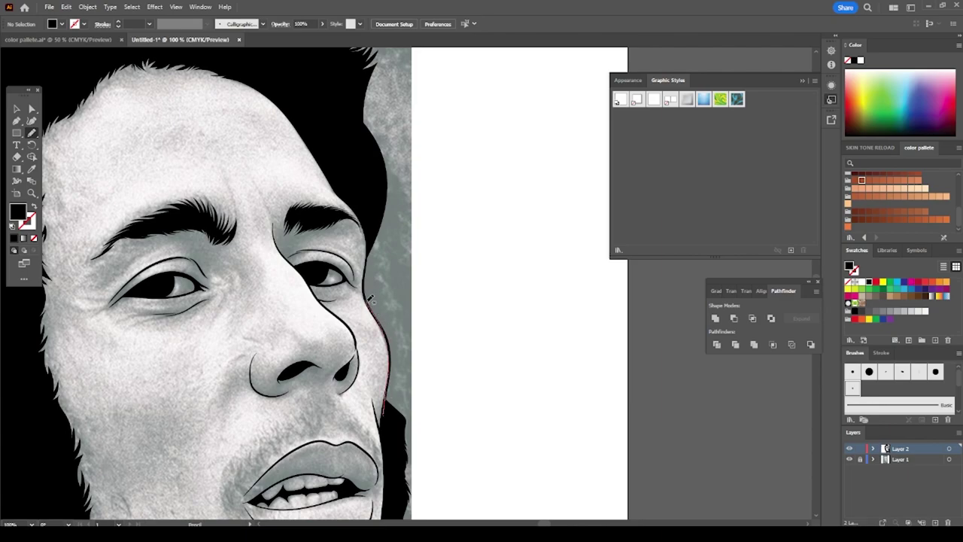
pyautogui.scroll(2, 413, 372)
pyautogui.moveTo(402, 474); pyautogui.dragTo(427, 386)
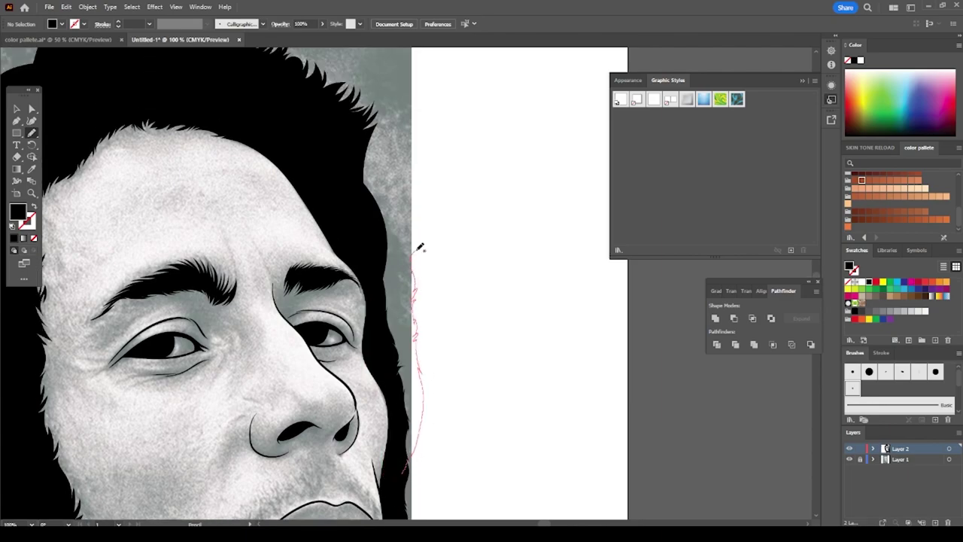
pyautogui.moveTo(382, 123); pyautogui.dragTo(382, 123)
pyautogui.scroll(-3, 118, 236)
pyautogui.scroll(1, 215, 204)
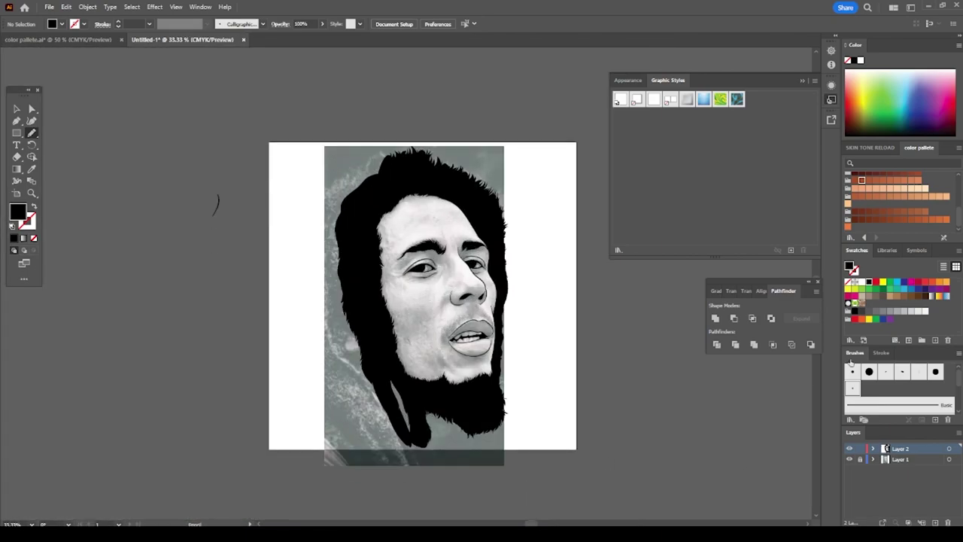
# - Blacken more of the beard and add black hair strands along the left side
pyautogui.scroll(1, 123, 161)
pyautogui.scroll(1, 226, 226)
pyautogui.moveTo(391, 249); pyautogui.dragTo(363, 382)
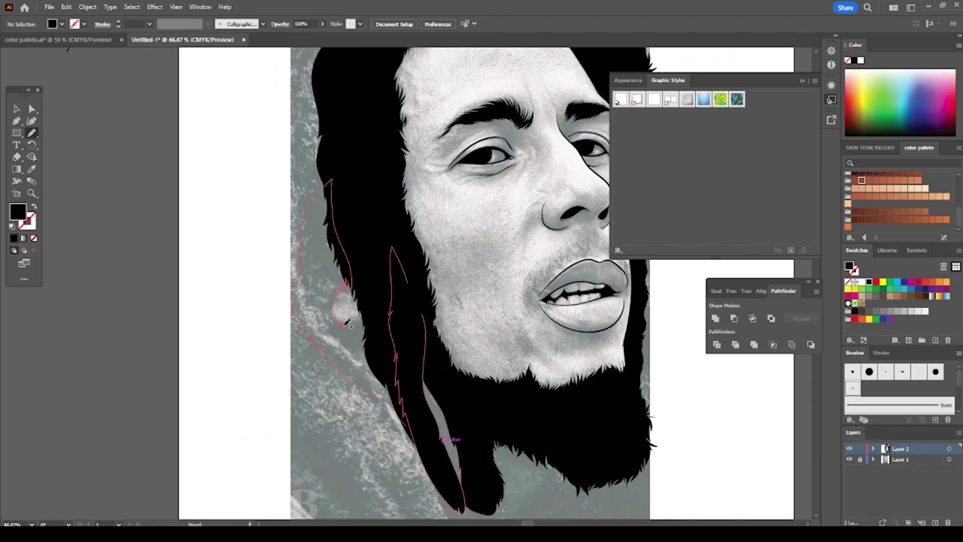
pyautogui.moveTo(347, 322); pyautogui.dragTo(347, 324)
pyautogui.scroll(-2, 391, 342)
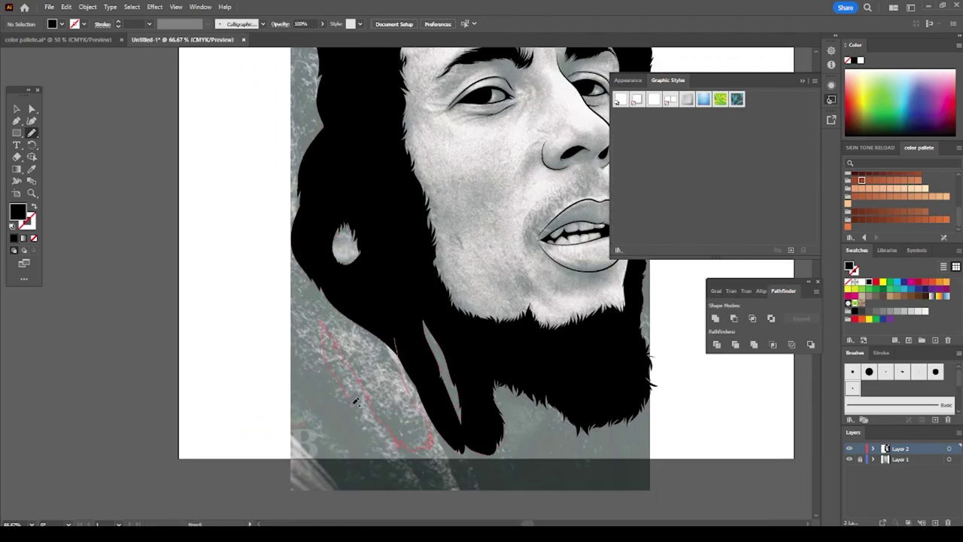
pyautogui.moveTo(266, 209); pyautogui.dragTo(267, 209)
pyautogui.scroll(-2, 279, 172)
pyautogui.scroll(1, 318, 416)
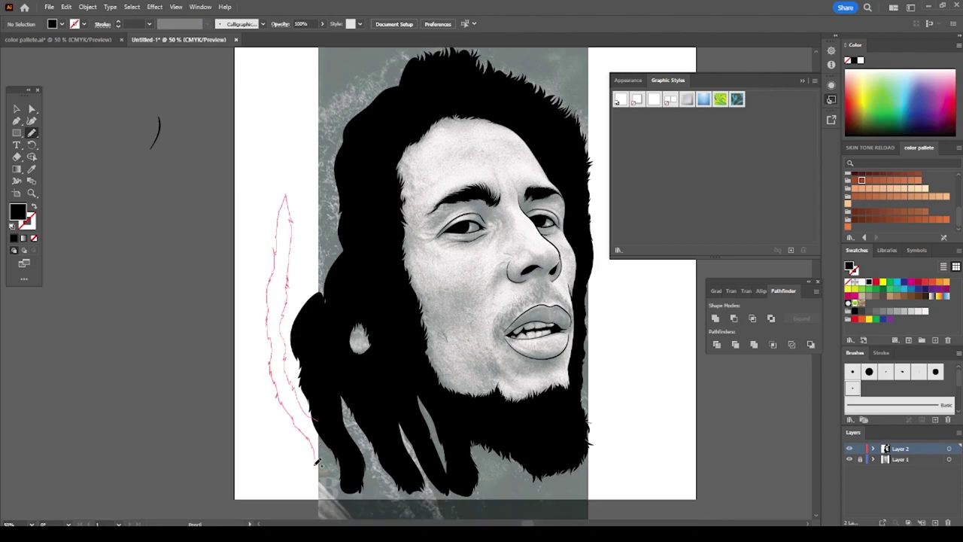
pyautogui.moveTo(317, 449); pyautogui.dragTo(317, 451)
# - Draw the outer left dreadlock and a strand running up toward the crown
pyautogui.scroll(1, 280, 447)
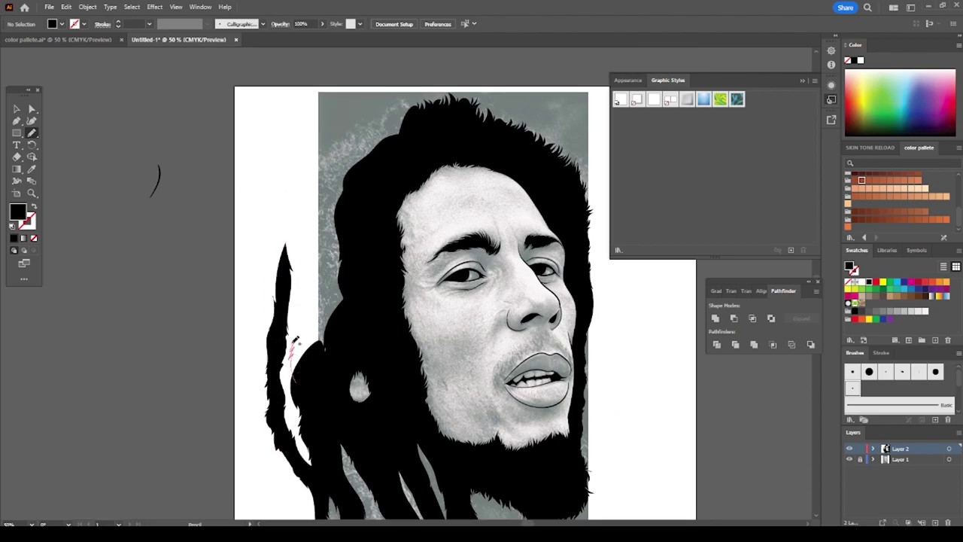
pyautogui.moveTo(273, 381); pyautogui.dragTo(305, 385)
pyautogui.scroll(1, 278, 324)
pyautogui.moveTo(320, 211); pyautogui.dragTo(301, 344)
pyautogui.moveTo(331, 247); pyautogui.dragTo(407, 149)
pyautogui.moveTo(353, 178); pyautogui.dragTo(352, 180)
# - Fill in the thin lock beside the beard's right edge
pyautogui.scroll(-2, 352, 181)
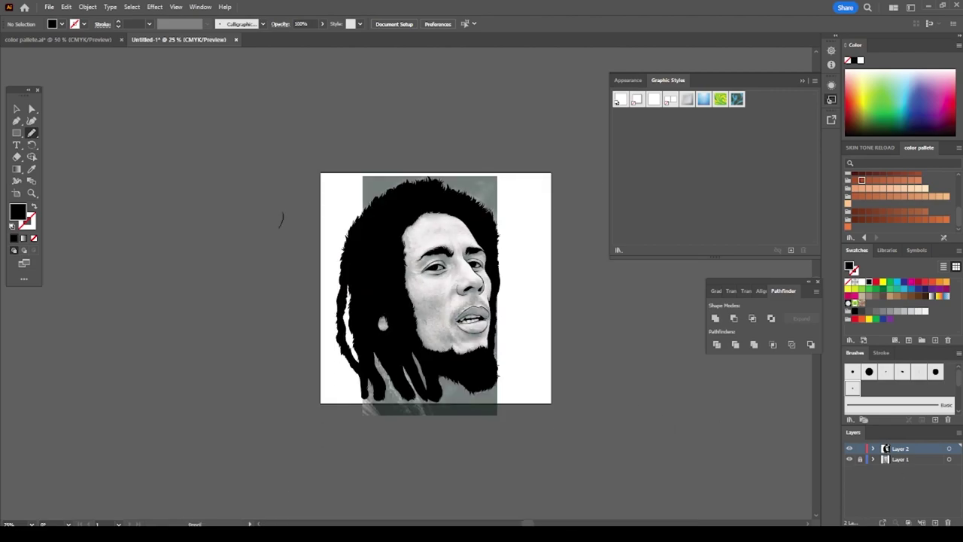
pyautogui.scroll(3, 748, 456)
pyautogui.scroll(1, 414, 175)
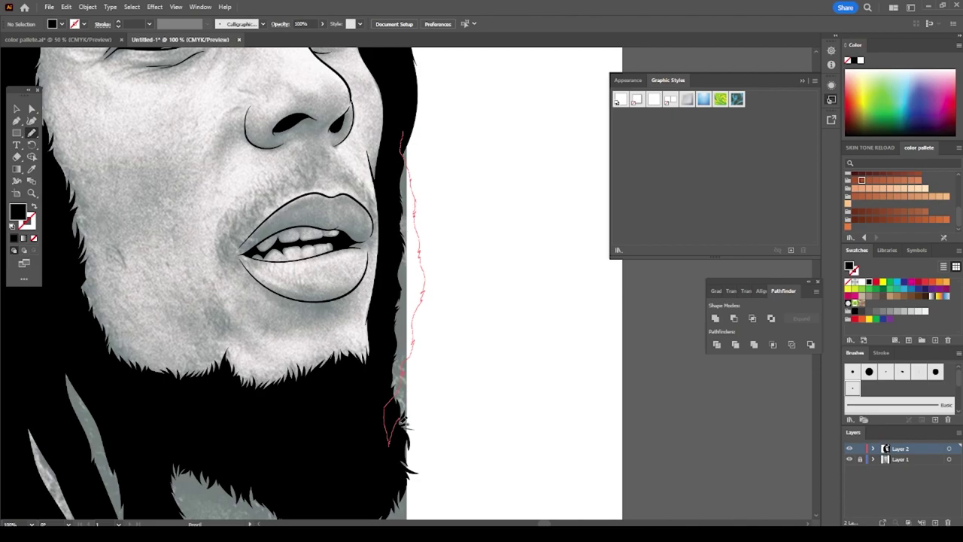
pyautogui.moveTo(420, 94); pyautogui.dragTo(420, 93)
pyautogui.scroll(-2, 564, 428)
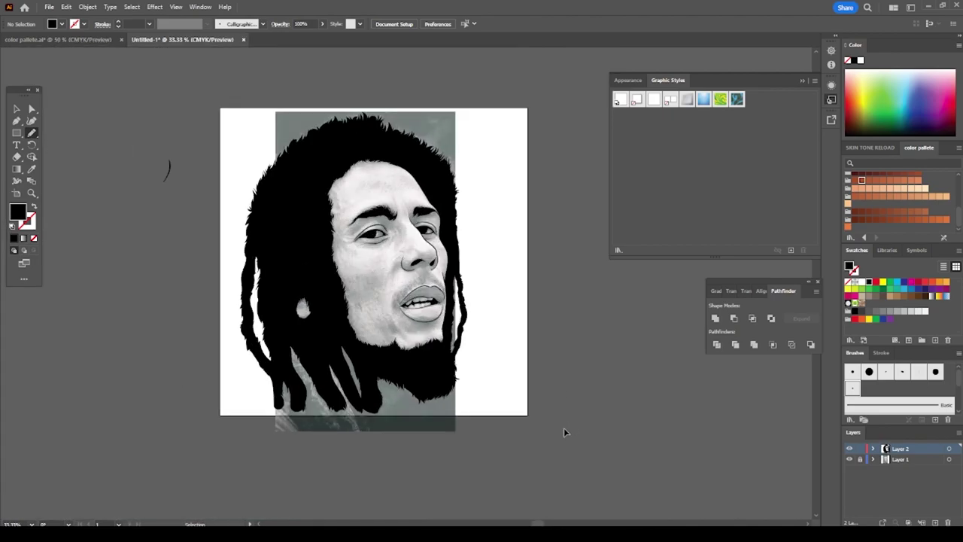
pyautogui.scroll(2, 301, 316)
pyautogui.scroll(1, 421, 263)
# - Paint fine 0.5 pt black hair strokes over the mustache with the Paintbrush
pyautogui.click(32, 132)
pyautogui.click(82, 132)
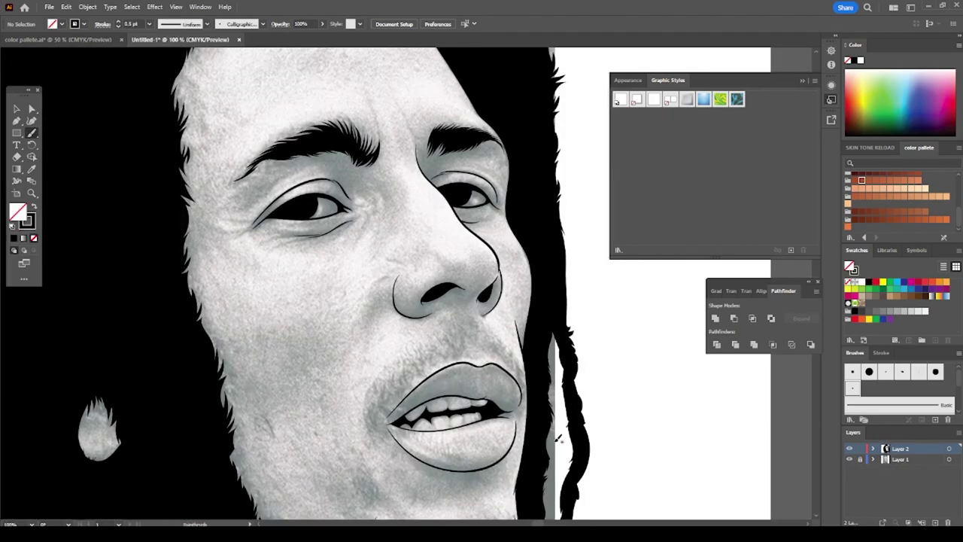
pyautogui.scroll(2, 268, 365)
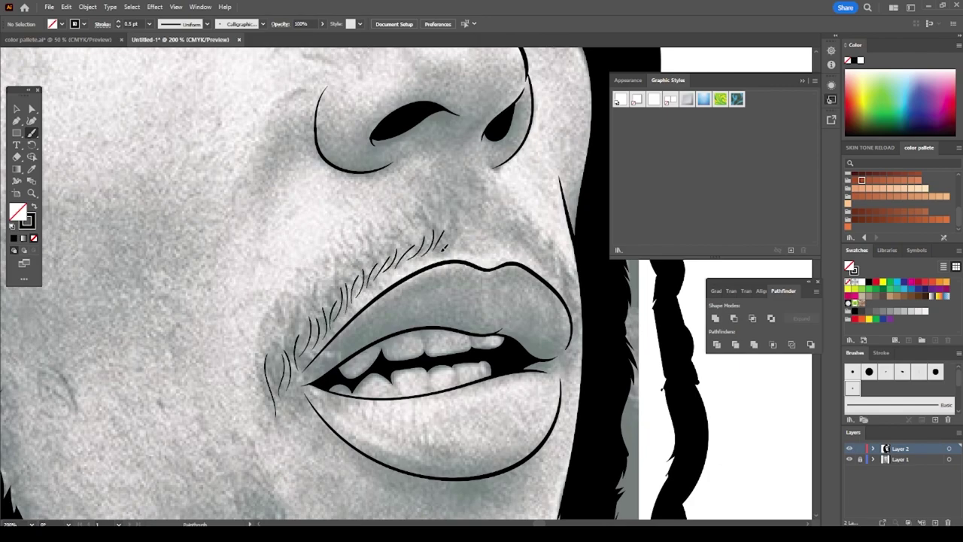
pyautogui.scroll(-3, 481, 173)
pyautogui.scroll(3, 482, 226)
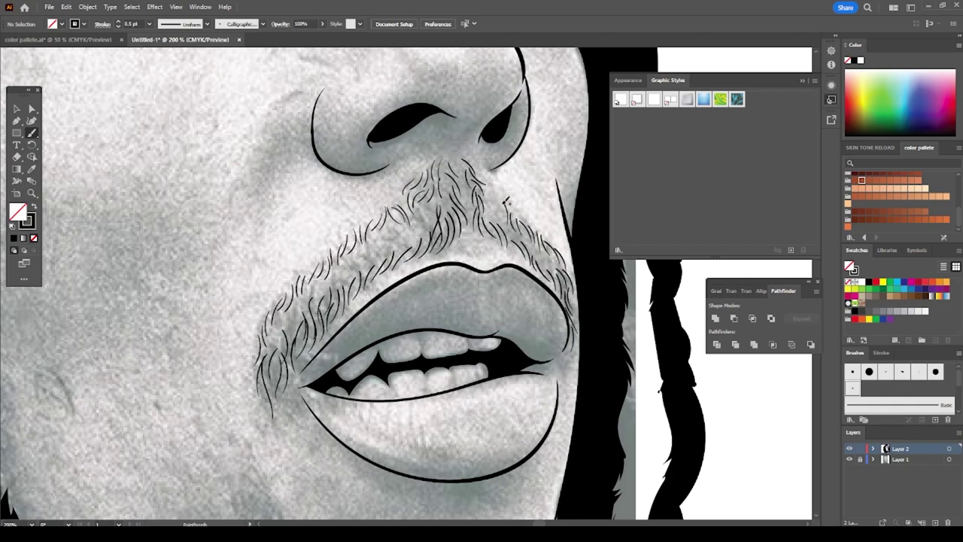
pyautogui.scroll(-3, 506, 202)
pyautogui.scroll(2, 482, 316)
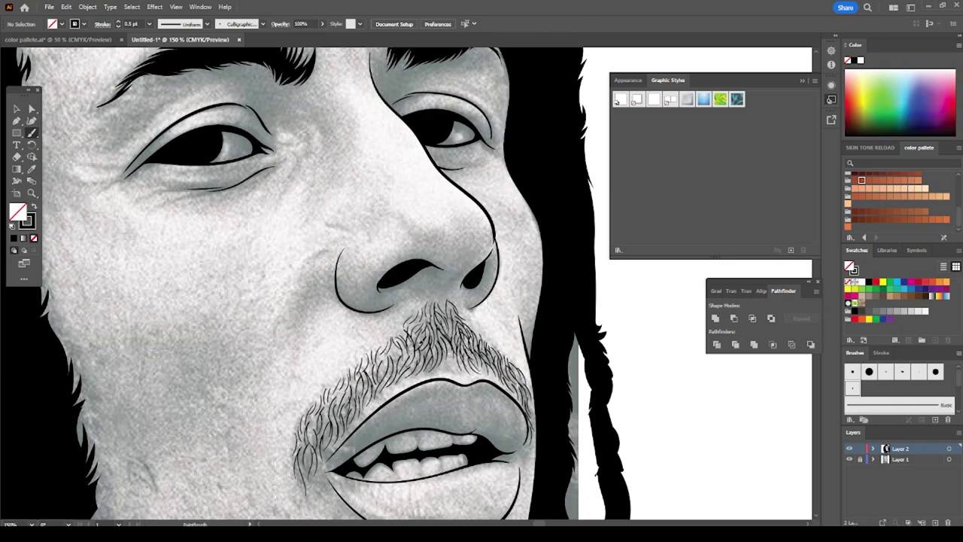
pyautogui.scroll(-3, 405, 429)
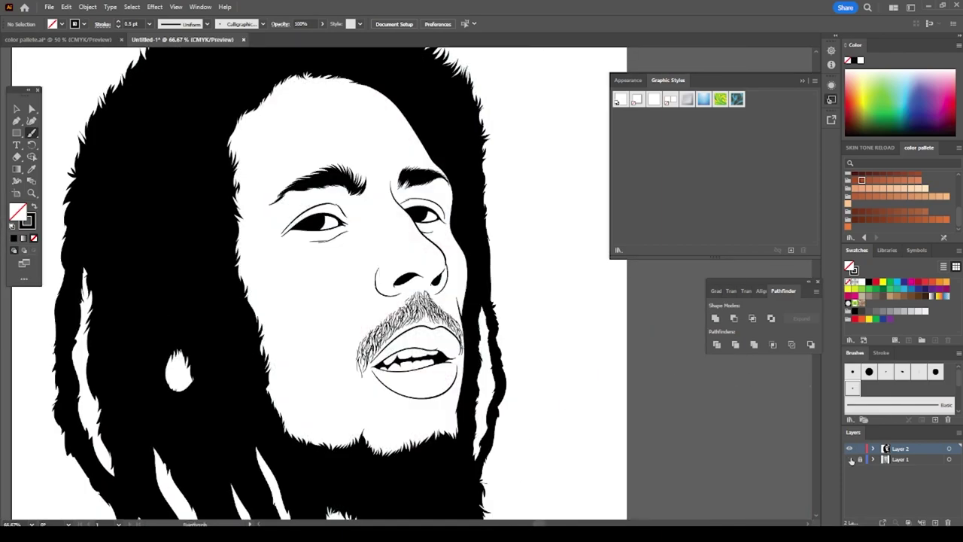
# - Thicken the mustache with fine Paintbrush hair strokes, including a few near the nose
pyautogui.scroll(4, 404, 428)
pyautogui.moveTo(511, 263); pyautogui.dragTo(545, 313)
pyautogui.moveTo(487, 244); pyautogui.dragTo(503, 293)
pyautogui.moveTo(432, 214); pyautogui.dragTo(410, 297)
pyautogui.moveTo(463, 212); pyautogui.dragTo(478, 240)
pyautogui.moveTo(335, 309); pyautogui.dragTo(325, 355)
pyautogui.moveTo(376, 280); pyautogui.dragTo(336, 347)
pyautogui.moveTo(403, 267); pyautogui.dragTo(391, 310)
pyautogui.moveTo(481, 255); pyautogui.dragTo(489, 290)
# - Add wispy hair strokes at the left and right lip corners
pyautogui.hotkey('ctrl', '-')
pyautogui.hotkey('ctrl', '-')
pyautogui.hotkey('ctrl', '-')
pyautogui.scroll(2, 419, 308)
pyautogui.scroll(3, 419, 309)
pyautogui.moveTo(160, 422); pyautogui.dragTo(216, 271)
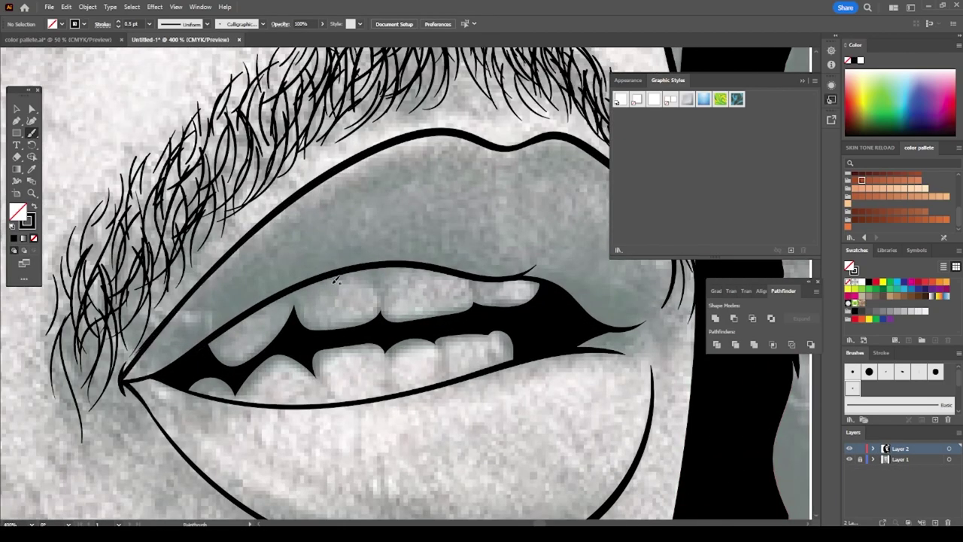
pyautogui.scroll(2, 377, 301)
pyautogui.moveTo(586, 388); pyautogui.dragTo(677, 307)
pyautogui.moveTo(632, 375); pyautogui.dragTo(653, 462)
# - Bring the forehead into view and add hair strokes along the eyebrow
pyautogui.hotkey('ctrl', '-')
pyautogui.hotkey('ctrl', '-')
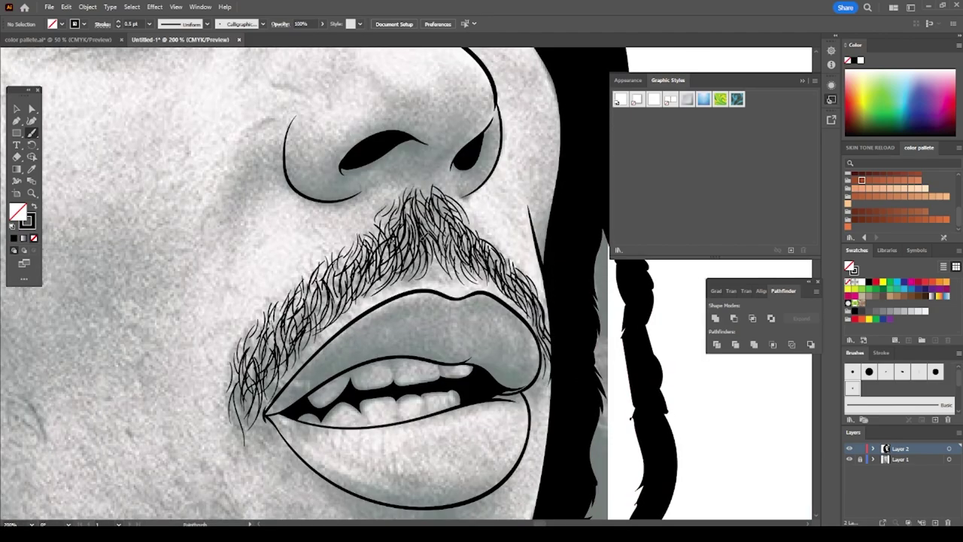
pyautogui.hotkey('ctrl', '-')
pyautogui.hotkey('ctrl', '-')
pyautogui.hotkey('ctrl', '-')
pyautogui.scroll(3, 305, 263)
pyautogui.moveTo(305, 264); pyautogui.dragTo(451, 429)
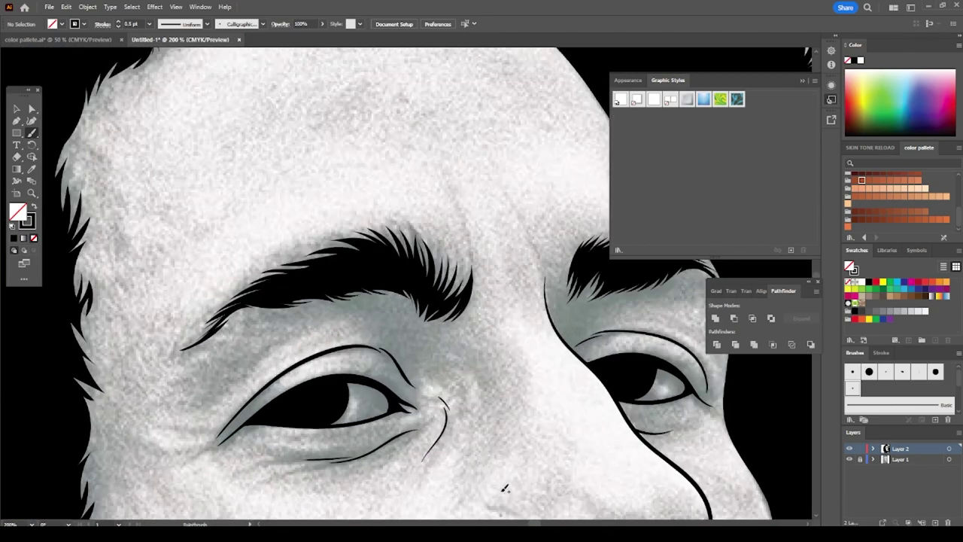
pyautogui.moveTo(353, 258)
pyautogui.mouseDown()
pyautogui.moveTo(301, 271)
pyautogui.moveTo(414, 263)
pyautogui.mouseUp()
# - Add a short hair stroke on the chin below the lower lip
pyautogui.hotkey('ctrl', '-')
pyautogui.hotkey('ctrl', '-')
pyautogui.scroll(3, 432, 246)
pyautogui.hotkey('ctrl', '-')
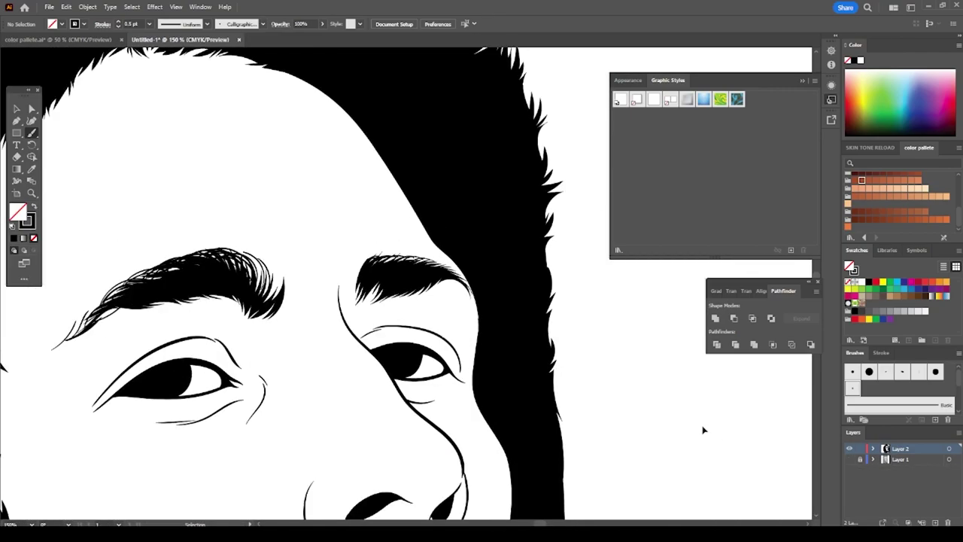
pyautogui.scroll(-5, 717, 426)
pyautogui.scroll(2, 422, 363)
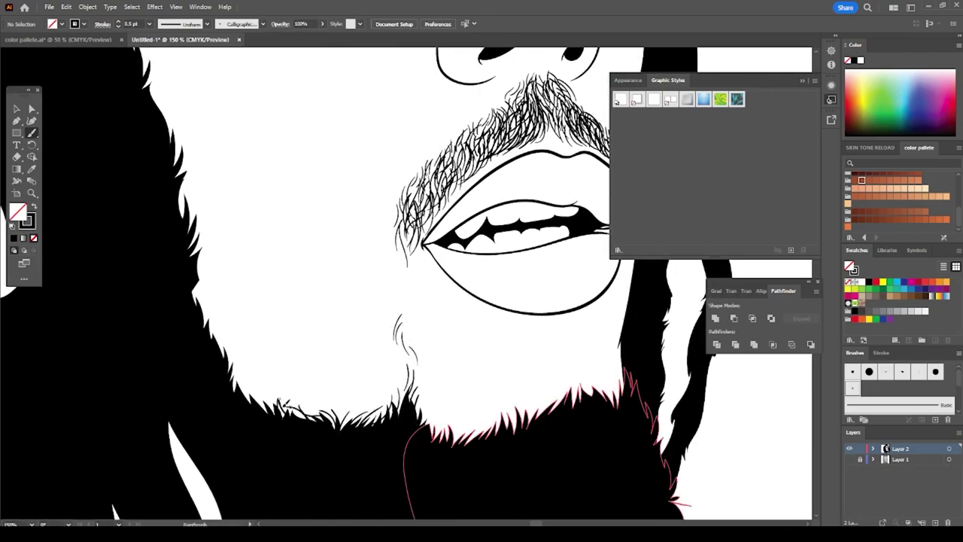
pyautogui.hscroll(3, 482, 301)
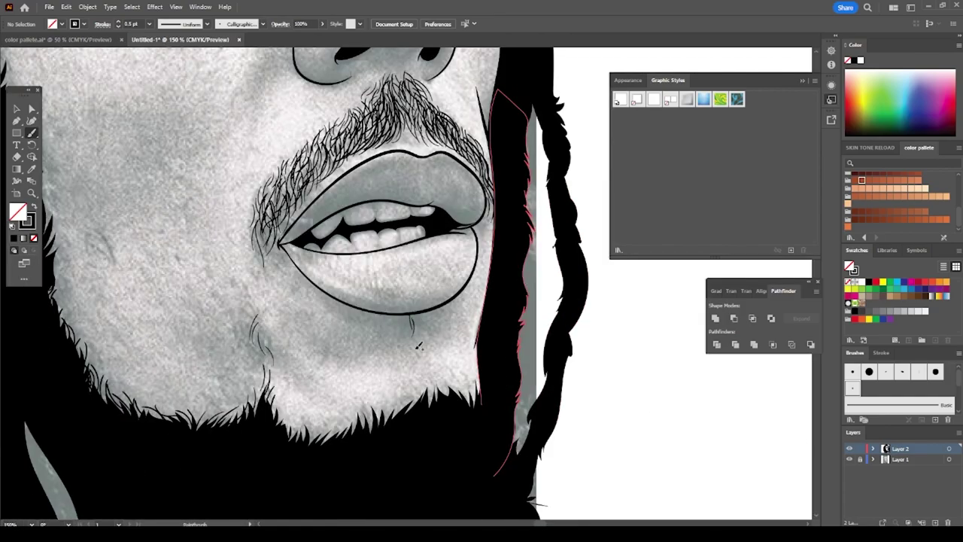
pyautogui.scroll(3, 442, 369)
pyautogui.moveTo(412, 350); pyautogui.dragTo(418, 388)
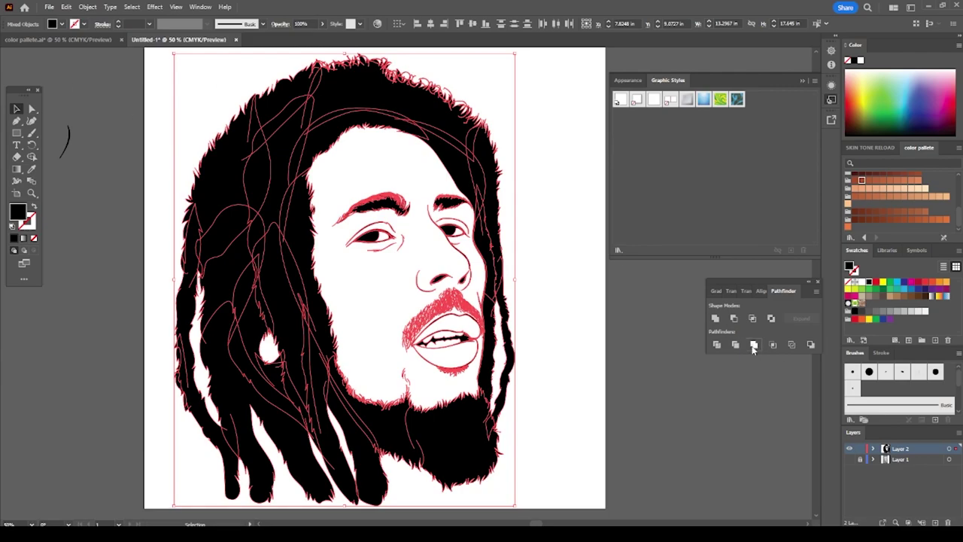
# - Switch the skin fill from peach to a darker tan swatch and expand the copied layer
pyautogui.click(930, 197)
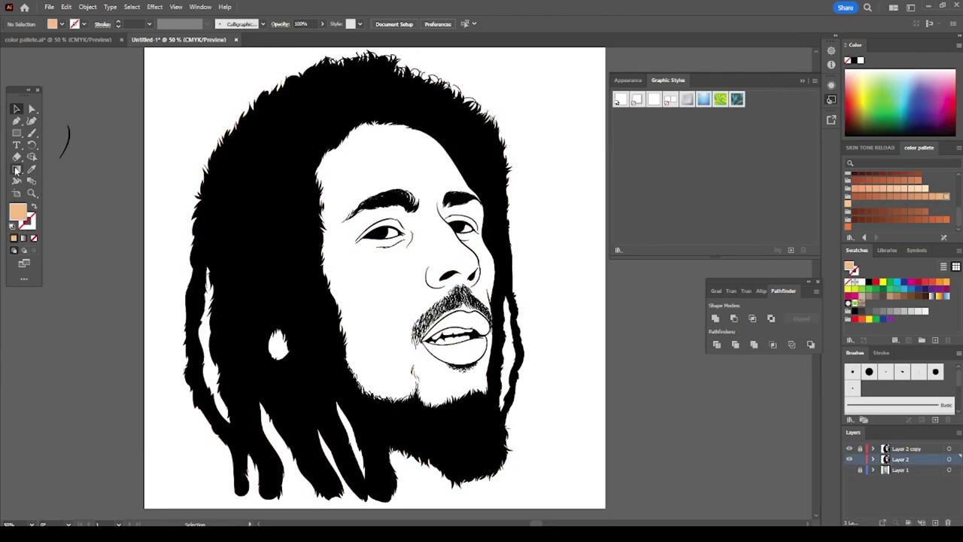
pyautogui.click(931, 198)
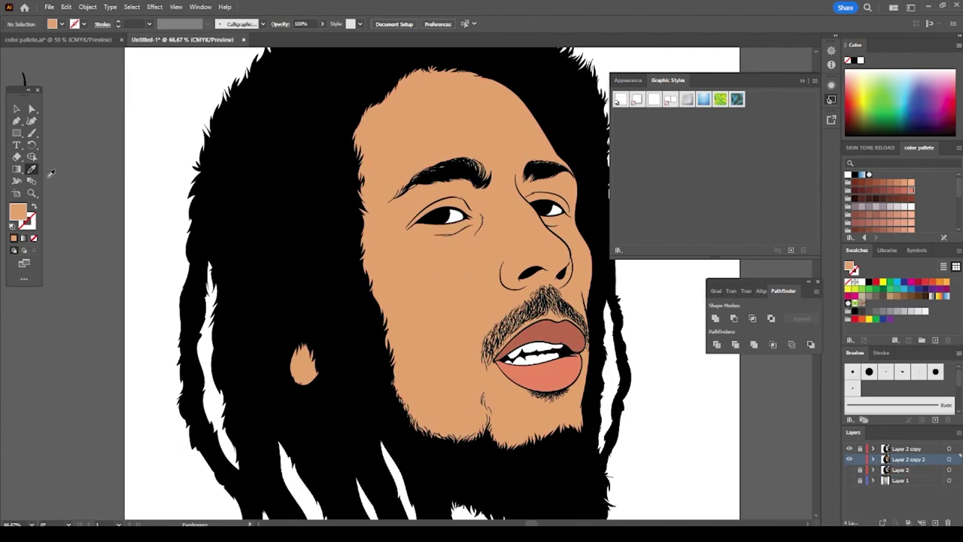
pyautogui.click(872, 460)
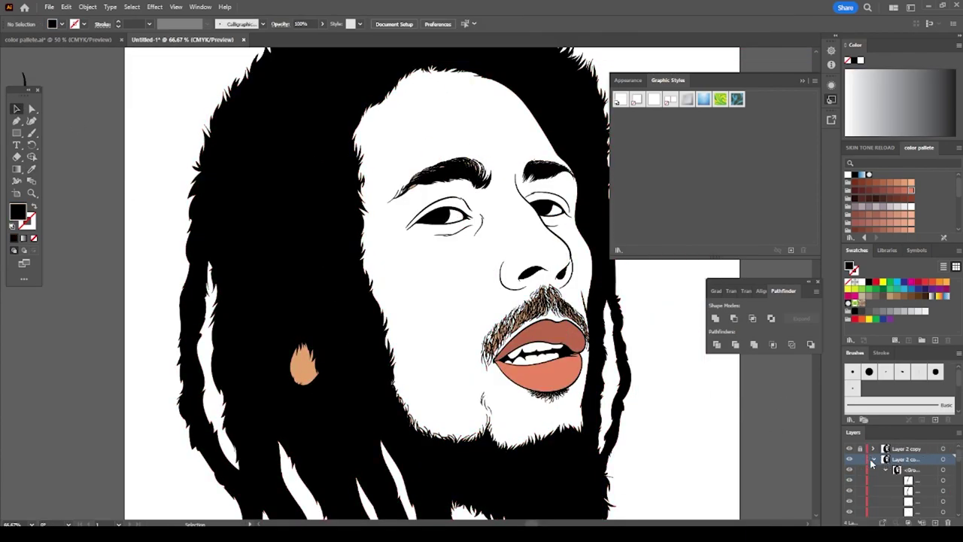
# - Lock the copied layer's sublayers and sample the tan skin colour with the Eyedropper
pyautogui.moveTo(860, 480); pyautogui.dragTo(860, 511)
pyautogui.press('a')
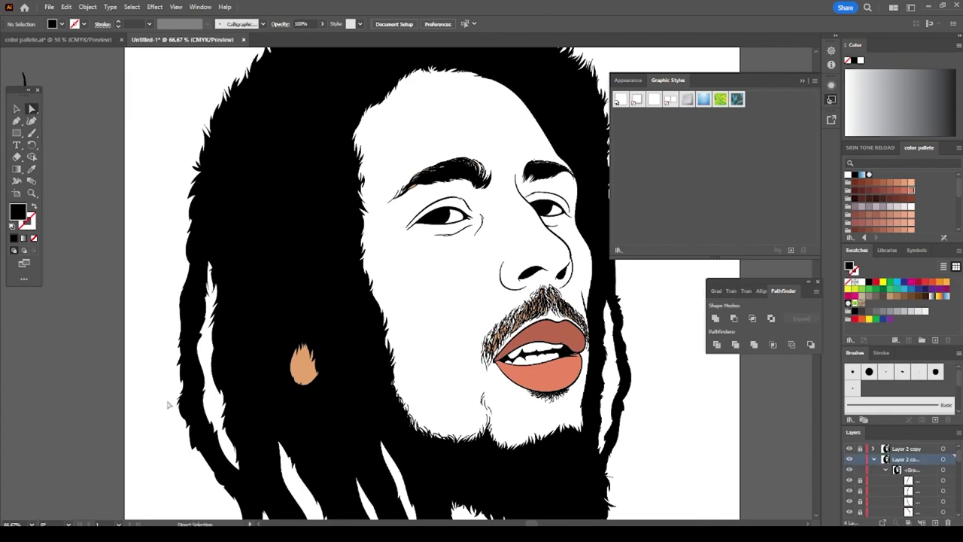
pyautogui.scroll(-1, 515, 289)
pyautogui.scroll(5, 514, 289)
pyautogui.press('i')
pyautogui.click(660, 342)
# - Select the shapes around the left mustache and near the eye
pyautogui.press('a')
pyautogui.scroll(-3, 466, 226)
pyautogui.scroll(3, 392, 376)
pyautogui.moveTo(465, 205); pyautogui.dragTo(541, 303)
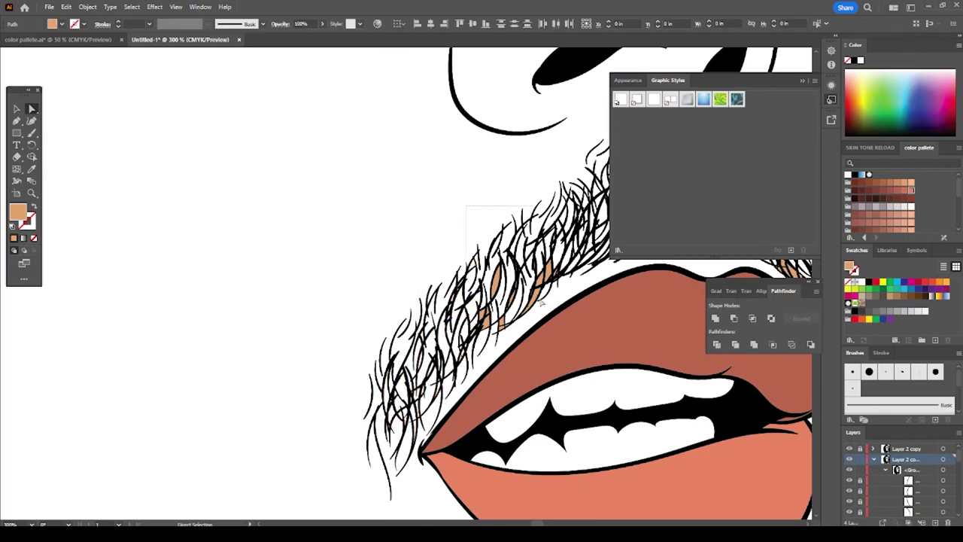
pyautogui.hscroll(5, 475, 411)
pyautogui.scroll(-3, 476, 410)
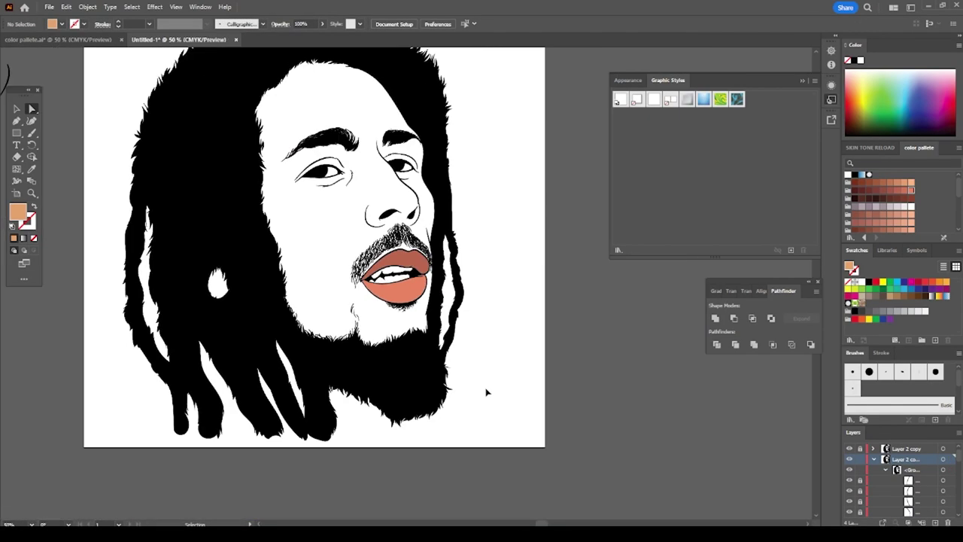
pyautogui.hotkey('ctrl', '0')
pyautogui.moveTo(434, 215); pyautogui.dragTo(514, 265)
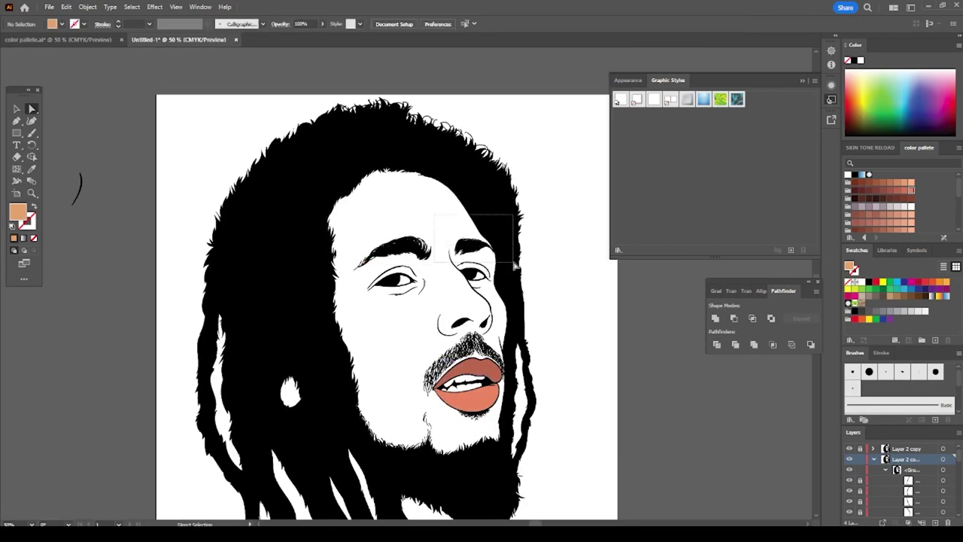
pyautogui.scroll(-2, 514, 264)
pyautogui.moveTo(506, 172); pyautogui.dragTo(243, 232)
pyautogui.scroll(4, 775, 463)
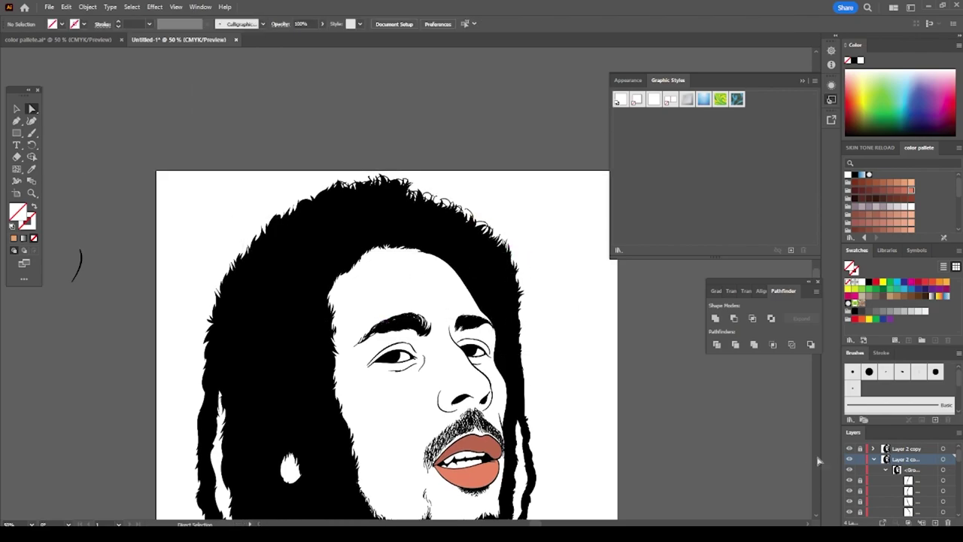
# - Show the skin fill layer again and choose a darker skin swatch
pyautogui.click(849, 469)
pyautogui.scroll(-2, 895, 203)
pyautogui.click(917, 195)
# - Draw a closed Pencil shading shape up the nose's right edge
pyautogui.click(32, 133)
pyautogui.scroll(5, 476, 412)
pyautogui.scroll(2, 625, 404)
pyautogui.moveTo(542, 407); pyautogui.dragTo(558, 246)
pyautogui.moveTo(262, 416); pyautogui.dragTo(541, 406)
pyautogui.scroll(-2, 645, 404)
pyautogui.press('v')
pyautogui.scroll(-2, 645, 404)
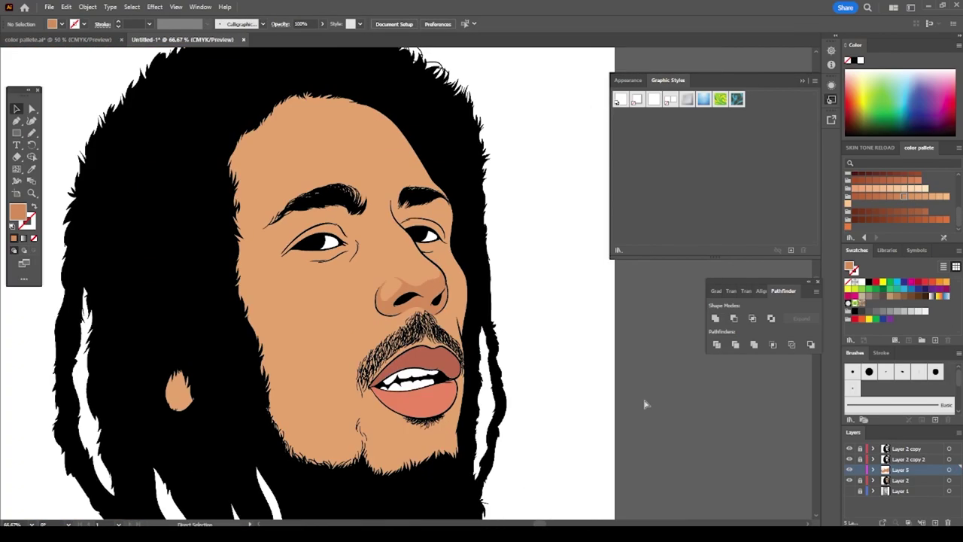
# - Draw Pencil shading shapes beside, above and below the first eye and along its upper eyelid
pyautogui.scroll(3, 361, 247)
pyautogui.press('n')
pyautogui.scroll(1, 271, 226)
pyautogui.moveTo(254, 213); pyautogui.dragTo(272, 235)
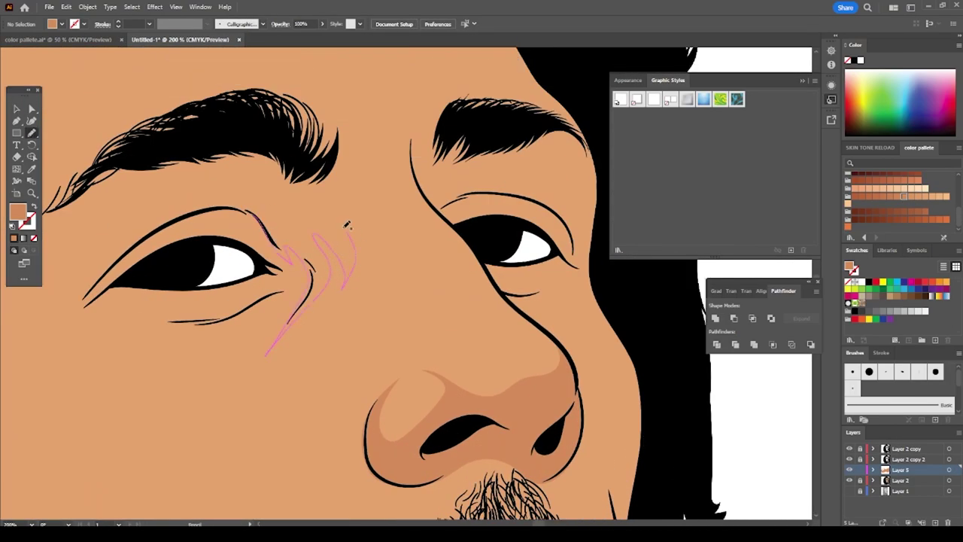
pyautogui.moveTo(346, 224); pyautogui.dragTo(260, 218)
pyautogui.scroll(1, 402, 171)
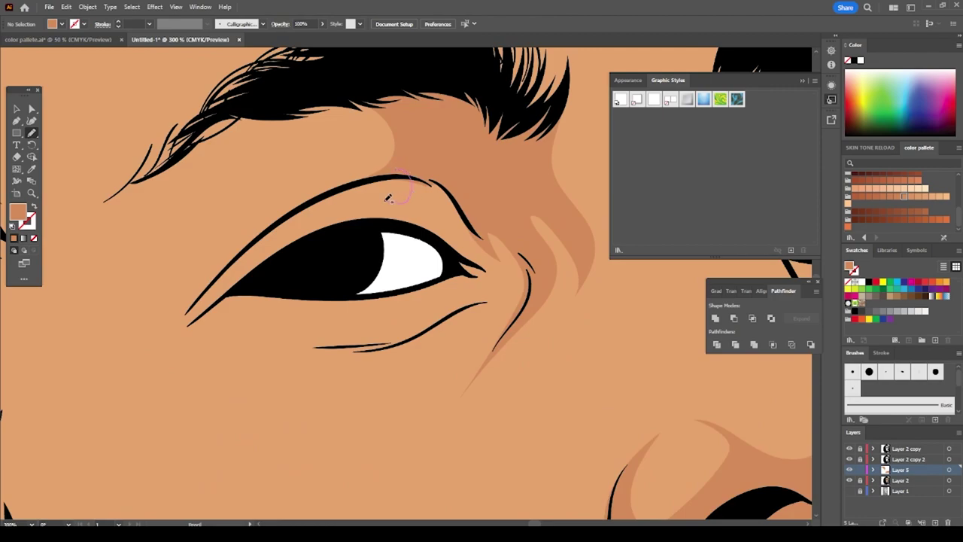
pyautogui.moveTo(473, 218); pyautogui.dragTo(466, 226)
pyautogui.moveTo(398, 290); pyautogui.dragTo(418, 282)
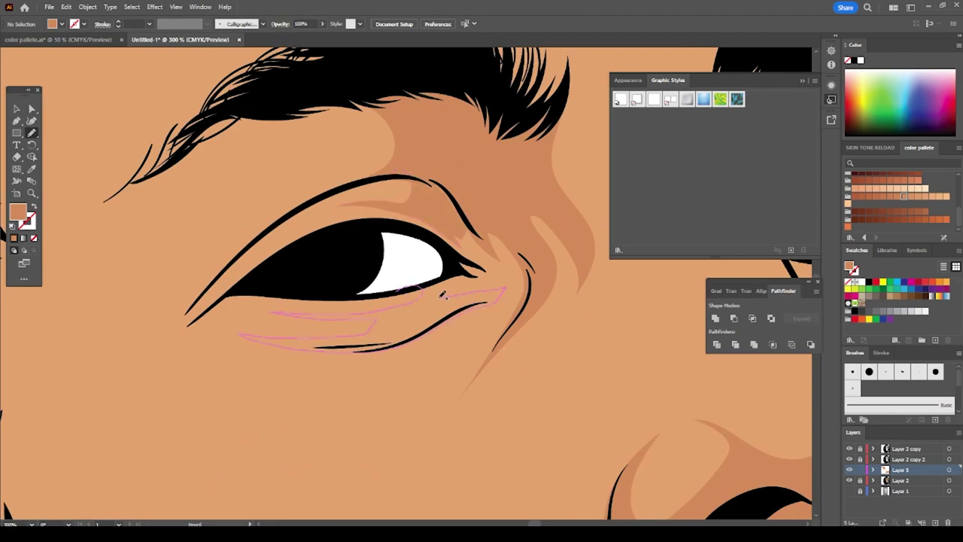
pyautogui.moveTo(450, 294); pyautogui.dragTo(452, 296)
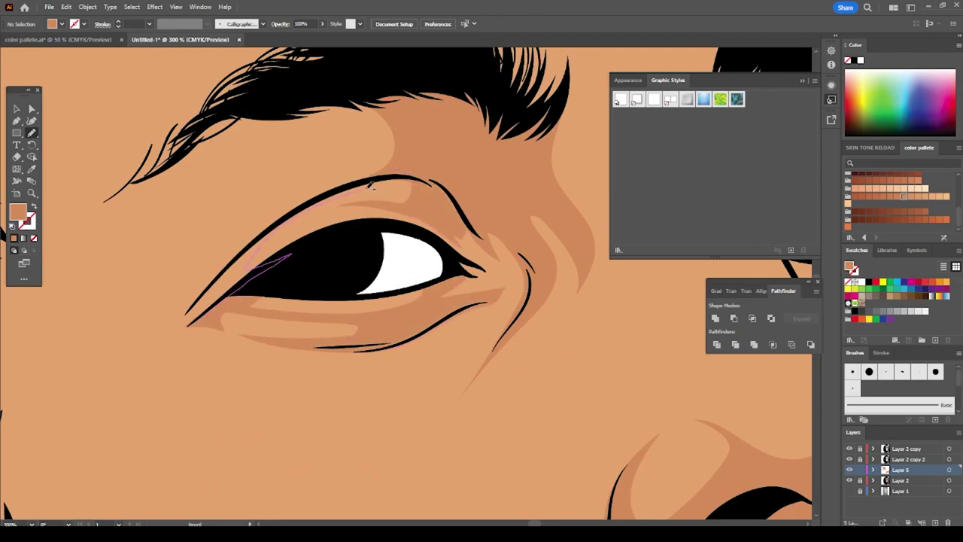
pyautogui.moveTo(348, 193); pyautogui.dragTo(209, 273)
# - Close a shade shape under the other eye
pyautogui.hotkey('ctrl', '0')
pyautogui.scroll(5, 495, 361)
pyautogui.scroll(-2, 434, 288)
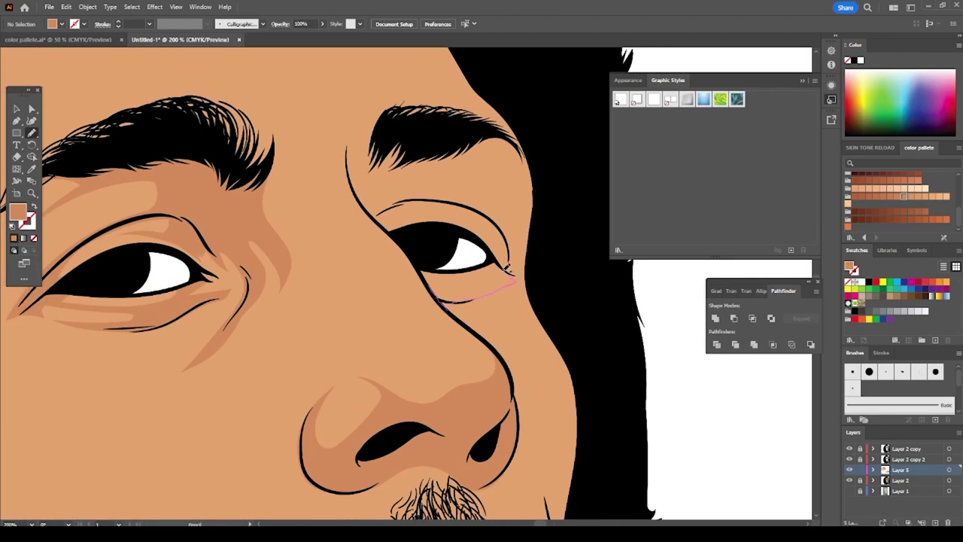
pyautogui.moveTo(508, 270); pyautogui.dragTo(435, 292)
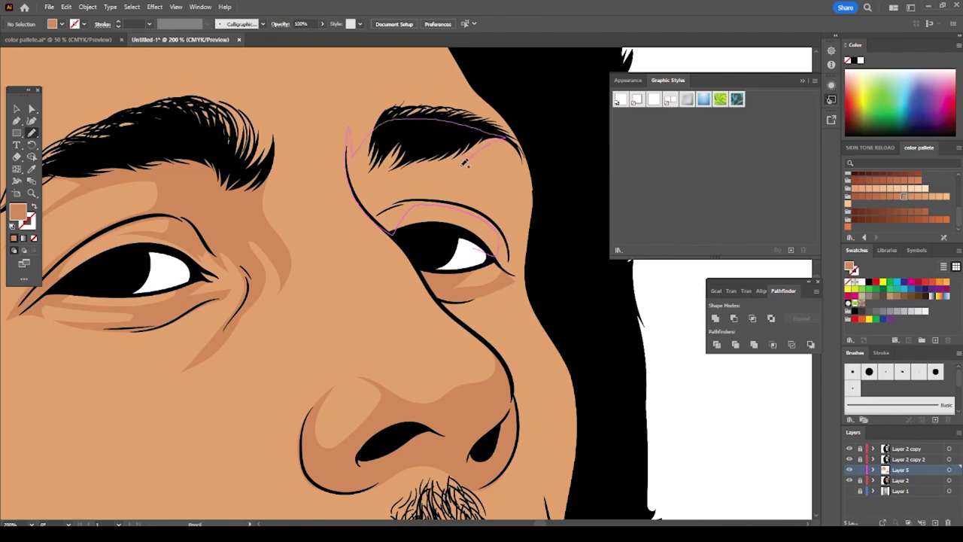
# - Select all the new eye shading shapes and apply a skin-tone swatch
pyautogui.hotkey('ctrl', '0')
pyautogui.hotkey('ctrl', '1')
pyautogui.press('v')
pyautogui.hotkey('ctrl', 'a')
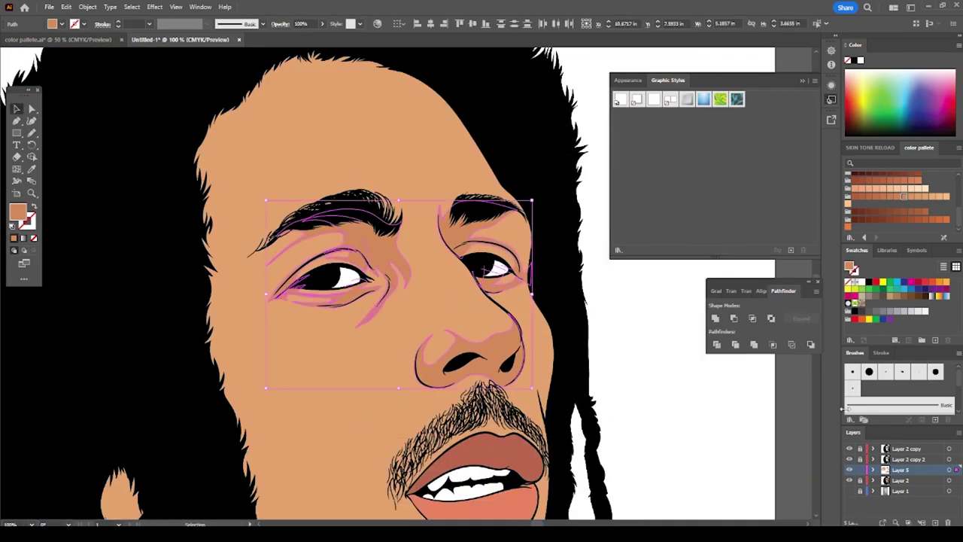
pyautogui.click(889, 197)
pyautogui.hotkey('ctrl', 'shift', 'a')
# - Zoom in on the nose and draw a guide stroke across it
pyautogui.hotkey('ctrl', '=')
pyautogui.scroll(-5, 301, 301)
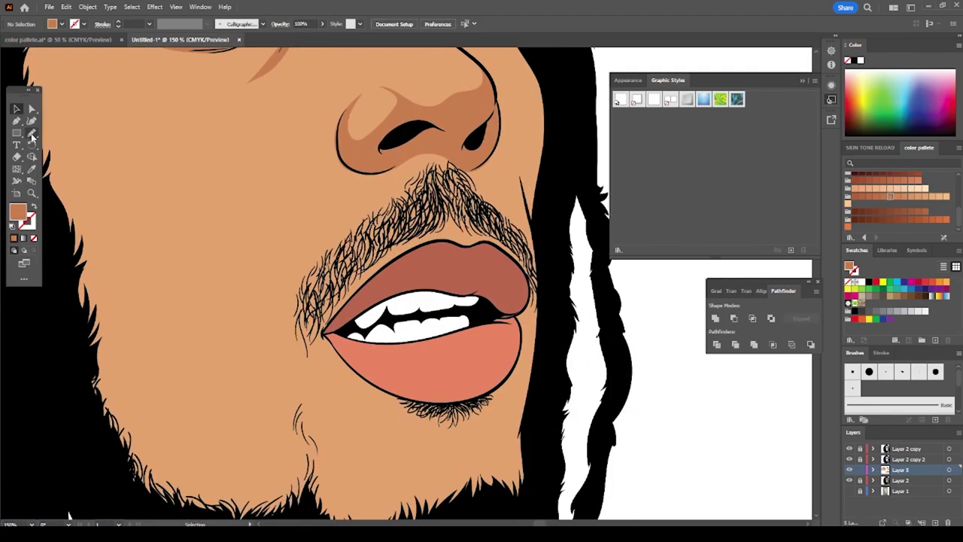
pyautogui.hotkey('ctrl', '0')
pyautogui.scroll(1, 489, 369)
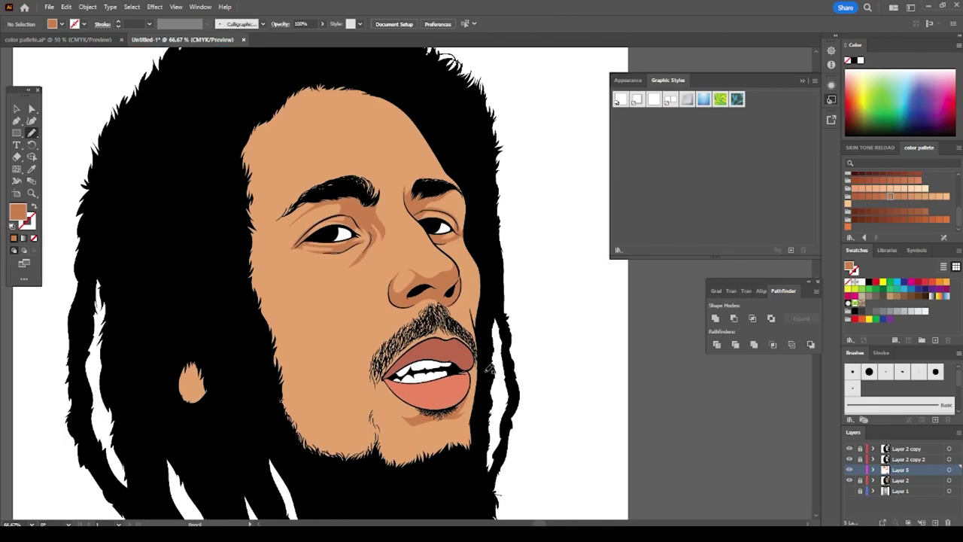
pyautogui.hotkey('ctrl', 'l')
pyautogui.hotkey('ctrl', '=')
pyautogui.hotkey('ctrl', '=')
pyautogui.hotkey('ctrl', '=')
pyautogui.scroll(3, 517, 361)
pyautogui.moveTo(294, 383); pyautogui.dragTo(367, 310)
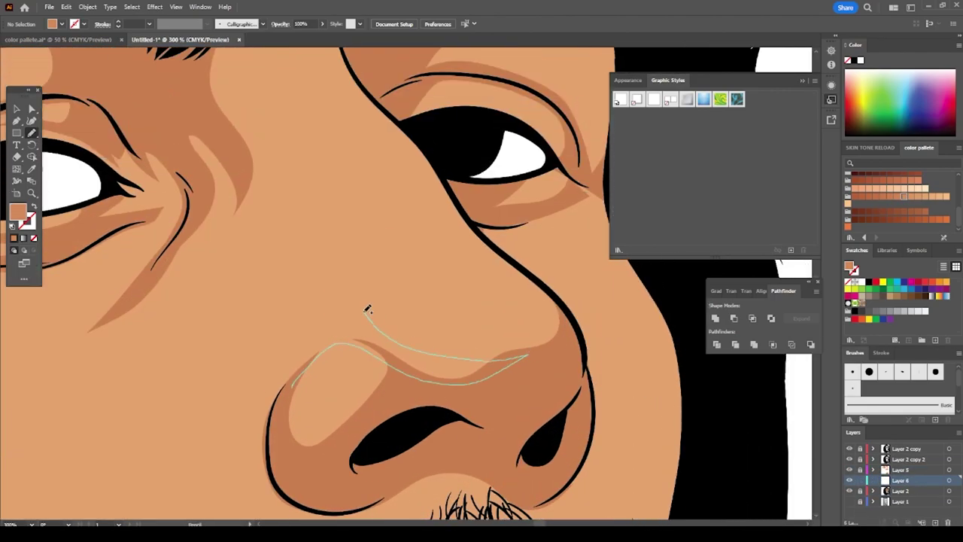
# - Draw a guide stroke from the nostril along the moustache
pyautogui.hotkey('ctrl', '-')
pyautogui.press('v')
pyautogui.hotkey('ctrl', 'shift', 'a')
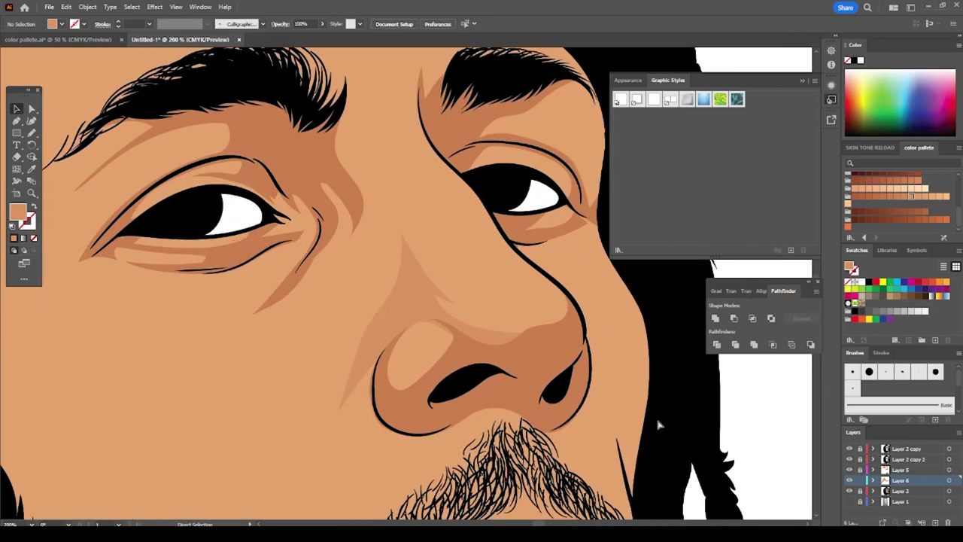
pyautogui.scroll(2, 286, 212)
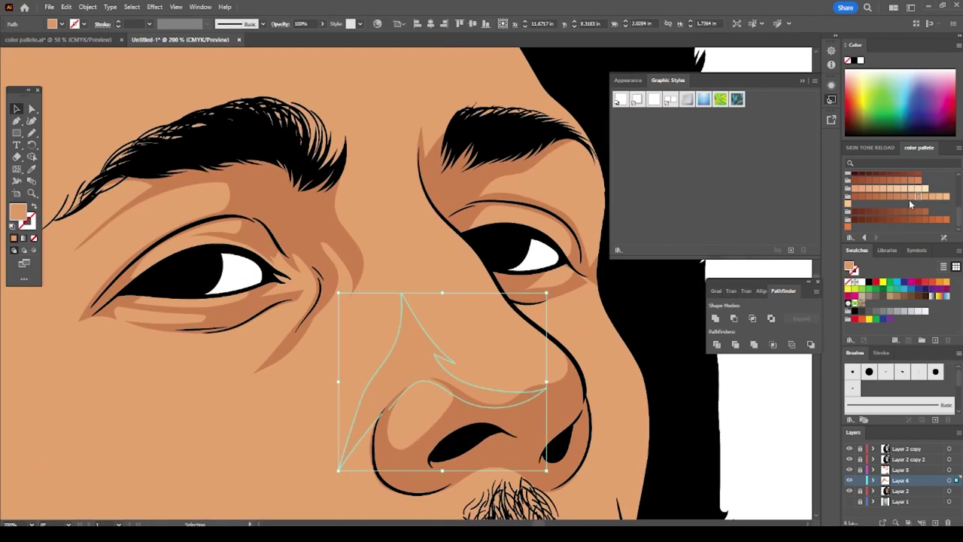
pyautogui.scroll(1, 361, 286)
pyautogui.click(31, 132)
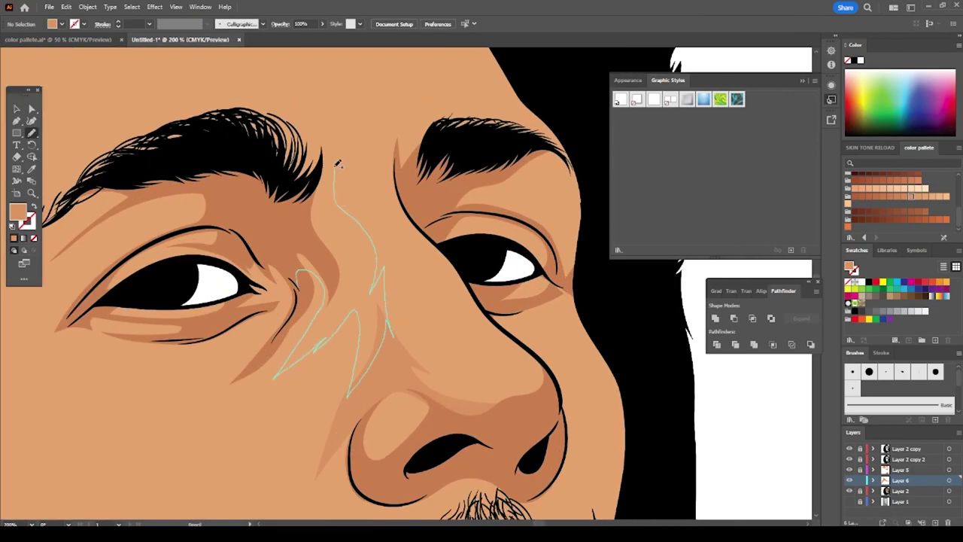
pyautogui.hotkey('ctrl', '0')
pyautogui.hotkey('ctrl', '+')
pyautogui.hotkey('ctrl', '+')
pyautogui.hotkey('ctrl', '+')
pyautogui.scroll(1, 406, 278)
pyautogui.moveTo(481, 216); pyautogui.dragTo(345, 485)
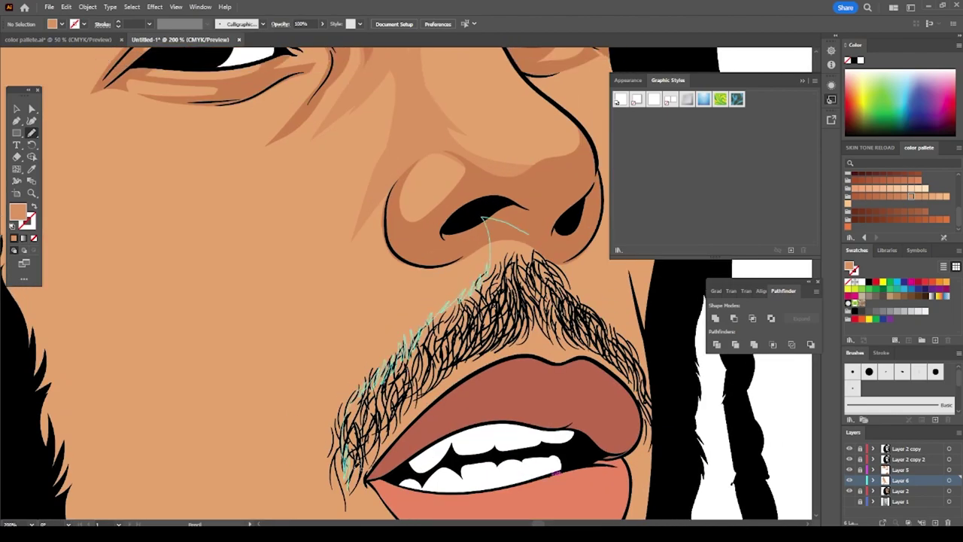
# - Add a guide stroke on the chin and another from the mouth corner along the jaw
pyautogui.hotkey('ctrl', 'shift', 'a')
pyautogui.hotkey('ctrl', '0')
pyautogui.hotkey('ctrl', '+')
pyautogui.hotkey('ctrl', '+')
pyautogui.hotkey('ctrl', '+')
pyautogui.moveTo(403, 502); pyautogui.dragTo(385, 425)
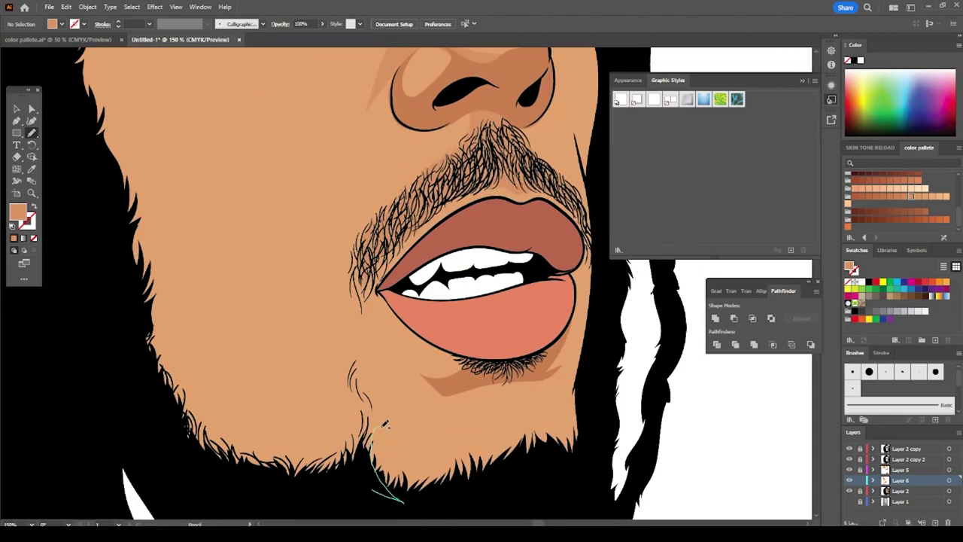
pyautogui.moveTo(398, 292)
pyautogui.mouseDown()
pyautogui.moveTo(441, 398)
pyautogui.moveTo(572, 265)
pyautogui.mouseUp()
# - Outline pale highlight shapes along the jawline and on the left cheek
pyautogui.hotkey('ctrl', '-')
pyautogui.moveTo(248, 372); pyautogui.dragTo(283, 375)
pyautogui.hotkey('ctrl', 'z')
pyautogui.hotkey('ctrl', '0')
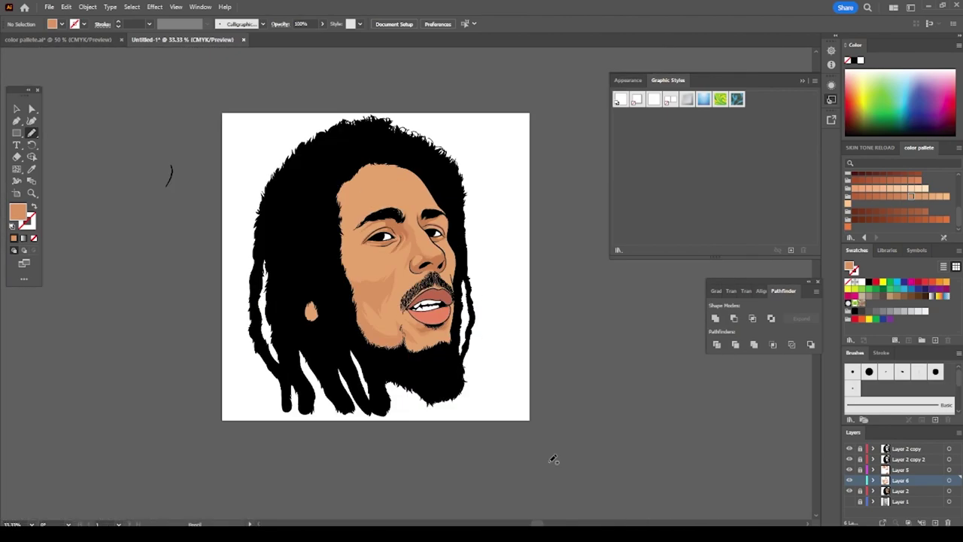
pyautogui.hotkey('ctrl', '1')
pyautogui.moveTo(184, 316); pyautogui.dragTo(229, 343)
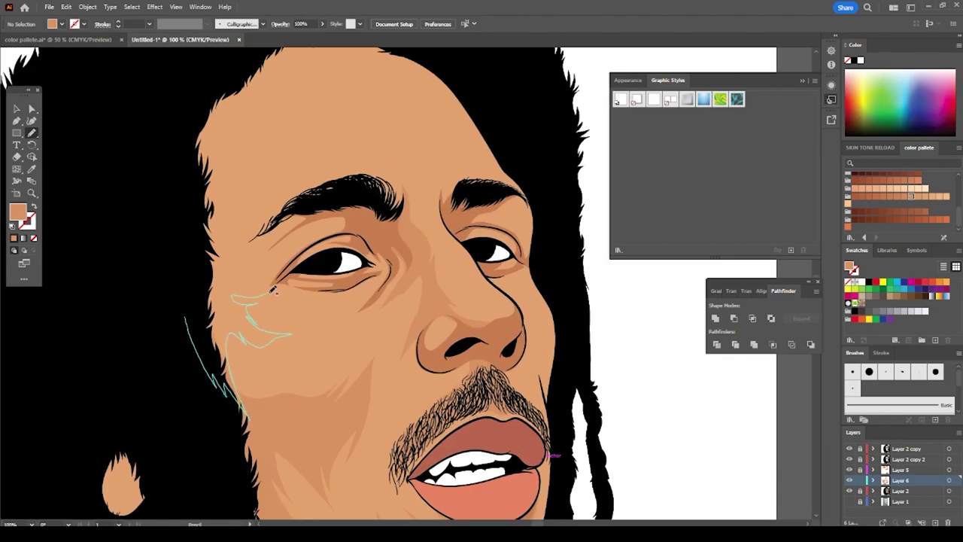
pyautogui.hotkey('ctrl', 'z')
pyautogui.hotkey('ctrl', '0')
pyautogui.scroll(5, 218, 303)
pyautogui.hotkey('ctrl', 'z')
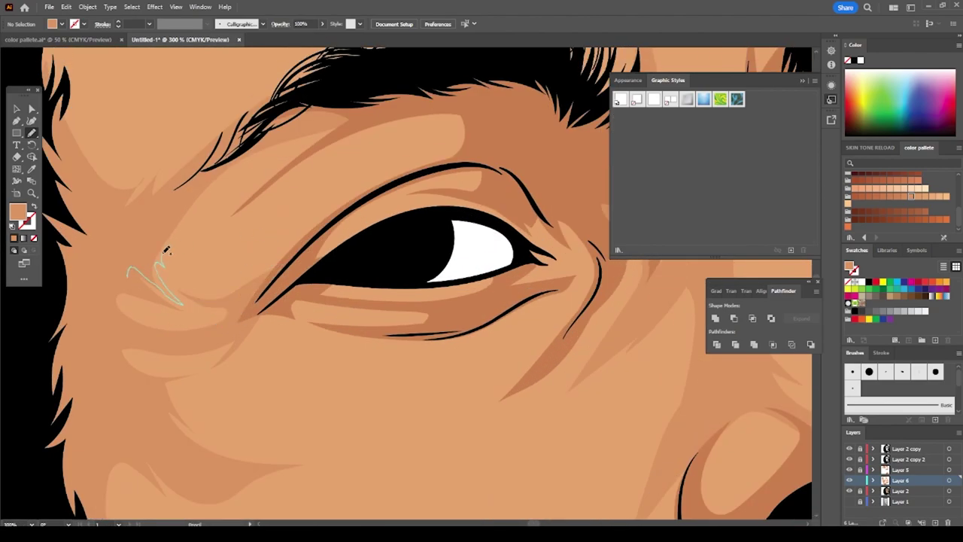
# - Draw closed highlight shapes along the brow and from the eye corner
pyautogui.moveTo(264, 191); pyautogui.dragTo(410, 118)
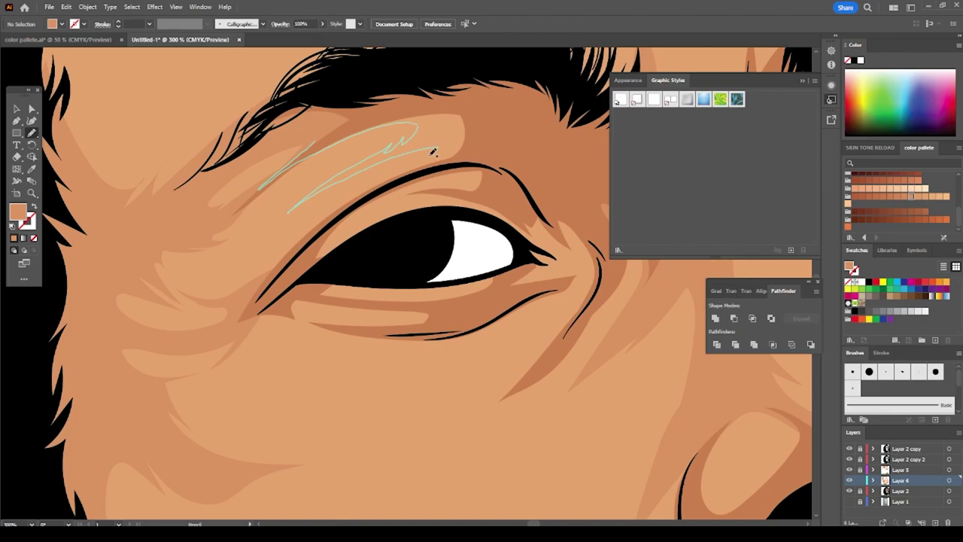
pyautogui.moveTo(439, 148); pyautogui.dragTo(427, 169)
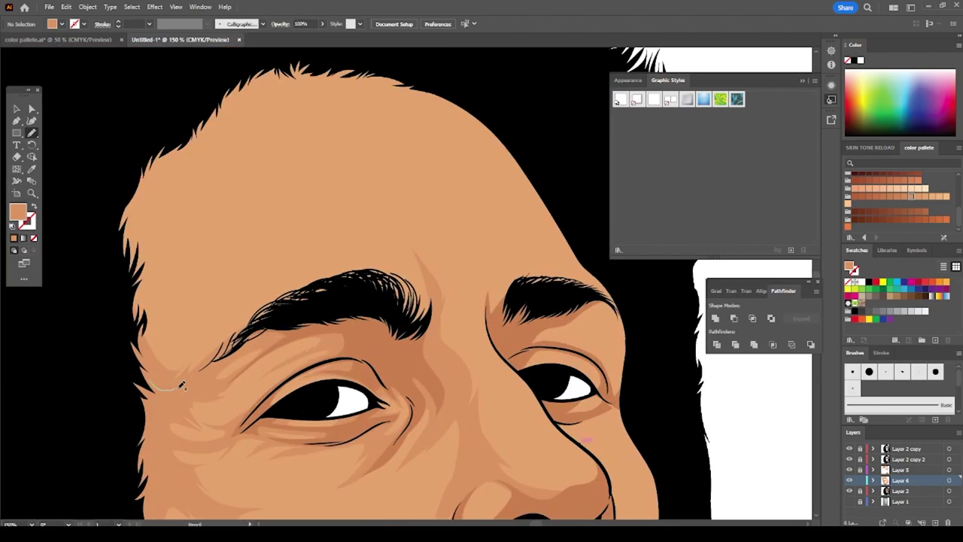
pyautogui.moveTo(182, 385); pyautogui.dragTo(232, 267)
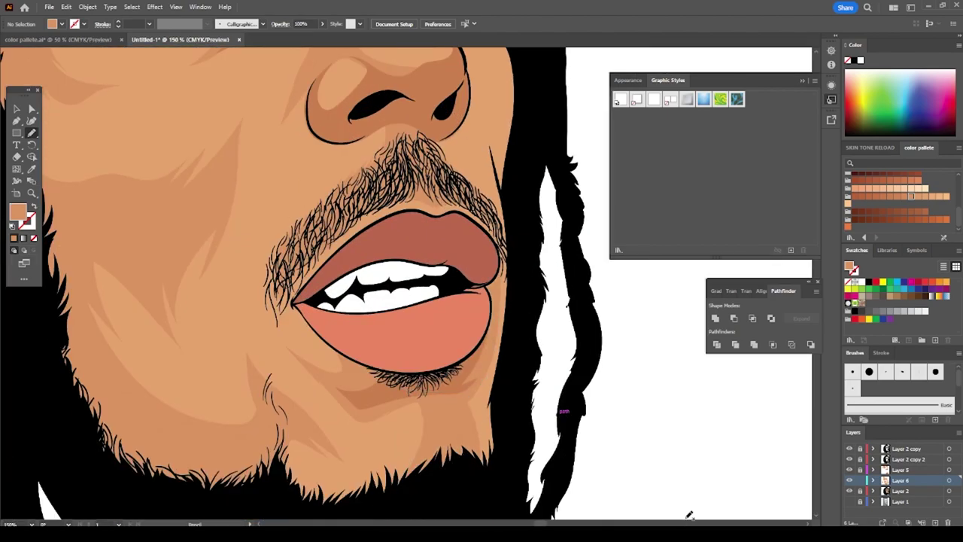
pyautogui.scroll(2, 407, 180)
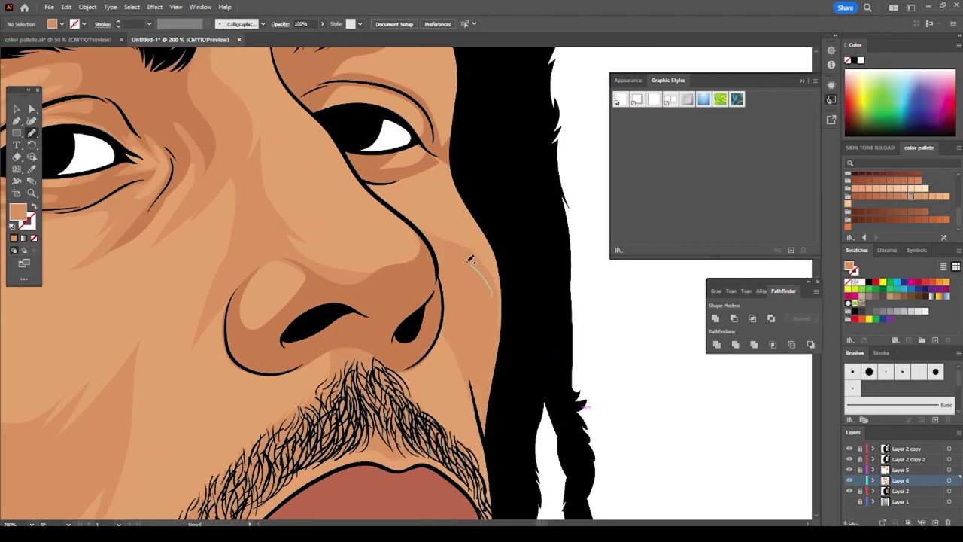
pyautogui.scroll(6, 362, 263)
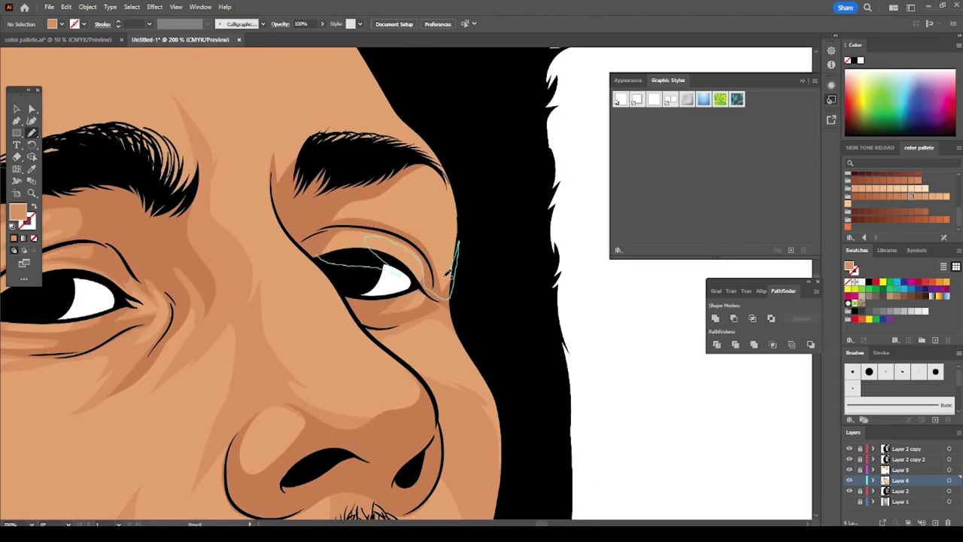
pyautogui.hscroll(-2, 579, 485)
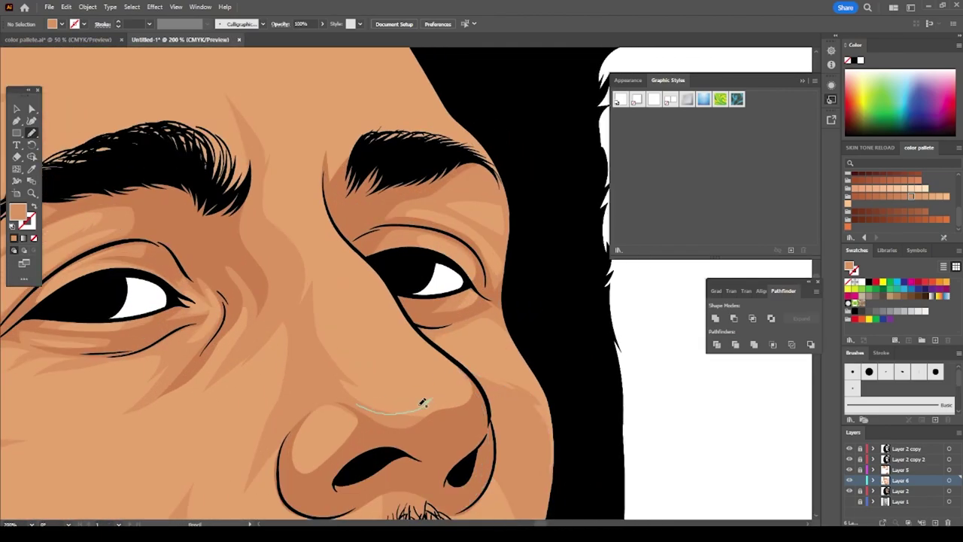
pyautogui.scroll(2, 354, 338)
pyautogui.keyDown('alt'); pyautogui.scroll(-3, 311, 254); pyautogui.keyUp('alt')
pyautogui.keyDown('alt'); pyautogui.scroll(3, 412, 322); pyautogui.keyUp('alt')
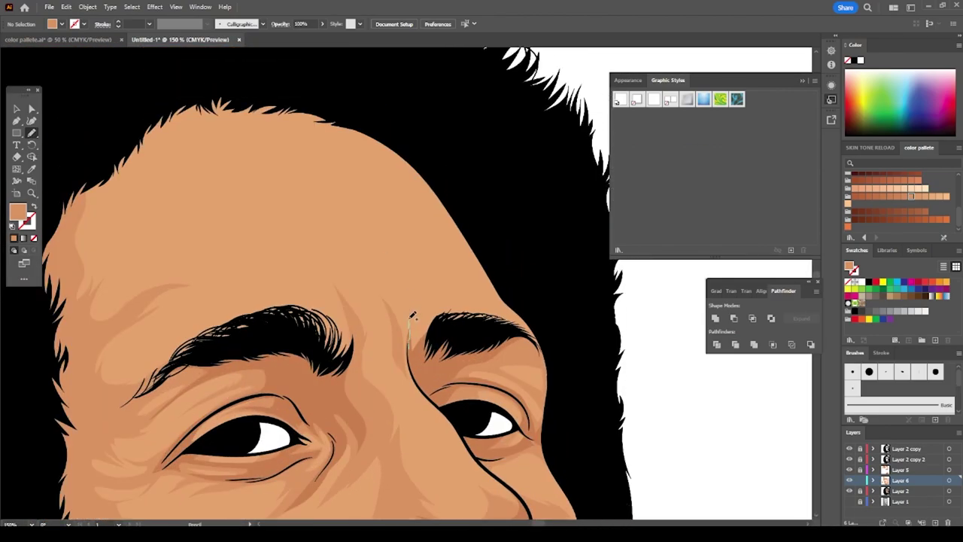
pyautogui.scroll(1, 92, 264)
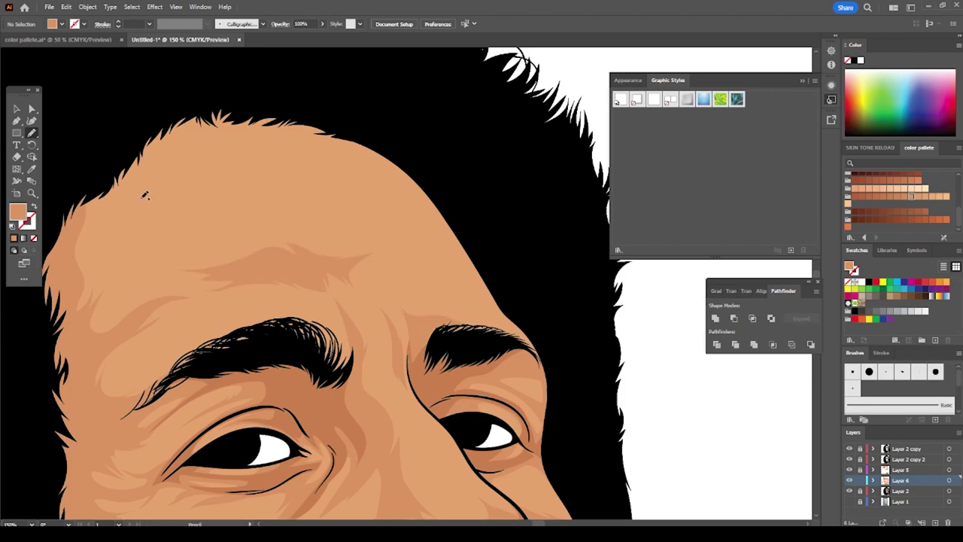
# - Review the whole head and add a new empty Layer 7
pyautogui.hotkey('ctrl', '-')
pyautogui.hotkey('ctrl', '-')
pyautogui.keyDown('alt'); pyautogui.scroll(1, 401, 418); pyautogui.keyUp('alt')
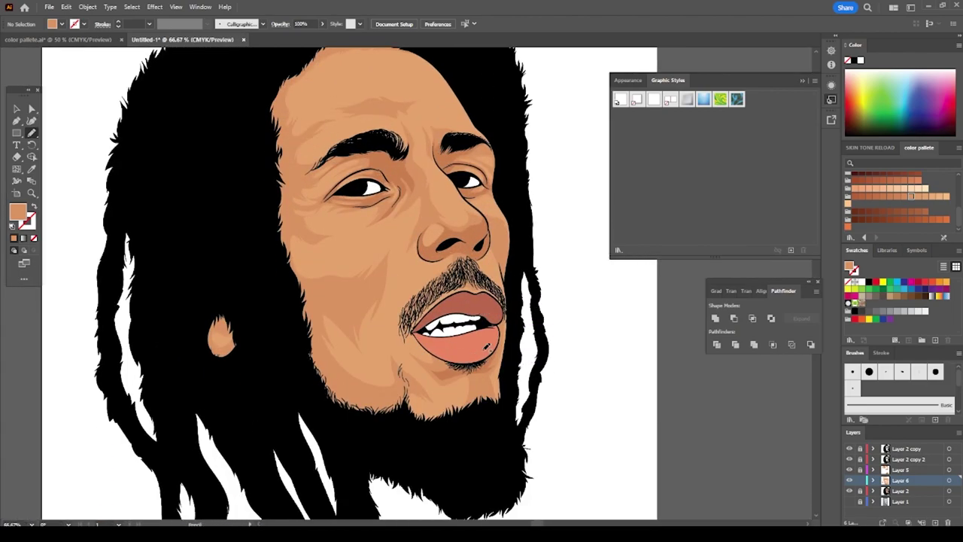
pyautogui.keyDown('alt'); pyautogui.scroll(2, 401, 417); pyautogui.keyUp('alt')
pyautogui.scroll(-1, 351, 322)
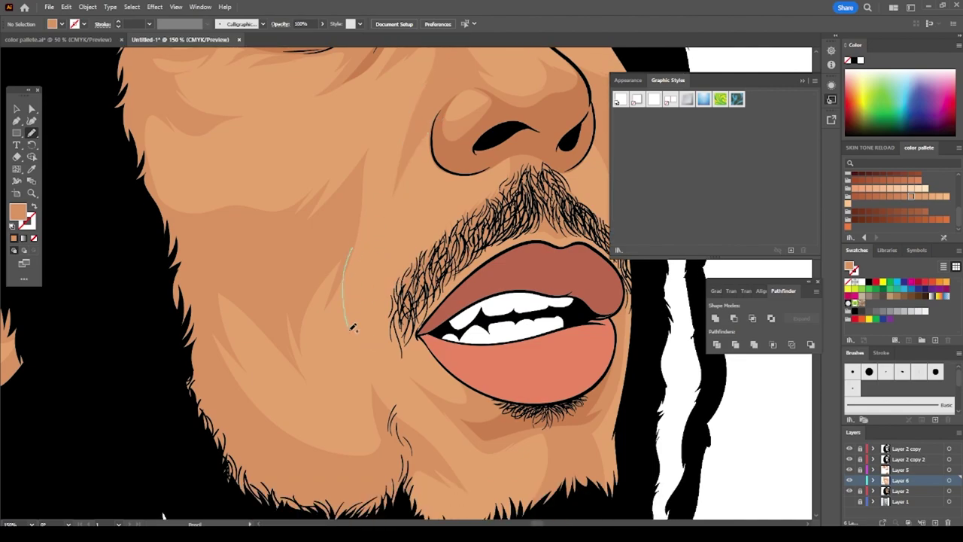
pyautogui.hotkey('ctrl', '-')
pyautogui.hotkey('ctrl', '-')
pyautogui.hotkey('ctrl', '-')
pyautogui.hotkey('ctrl', '+')
pyautogui.click(935, 521)
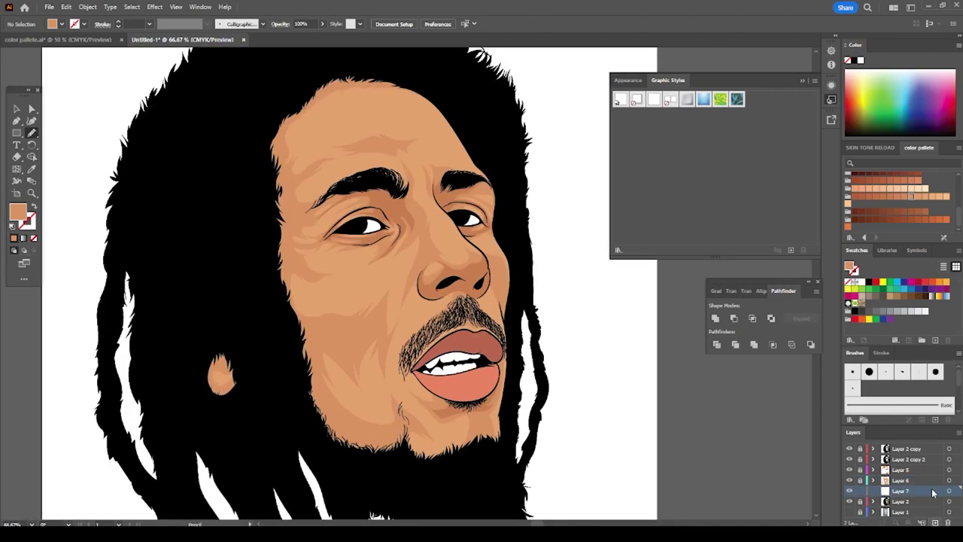
# - Remove the faint trial strokes on the cheek and forehead
pyautogui.hotkey('ctrl', '+')
pyautogui.hotkey('ctrl', '+')
pyautogui.hotkey('ctrl', '+')
pyautogui.moveTo(359, 410); pyautogui.dragTo(464, 251)
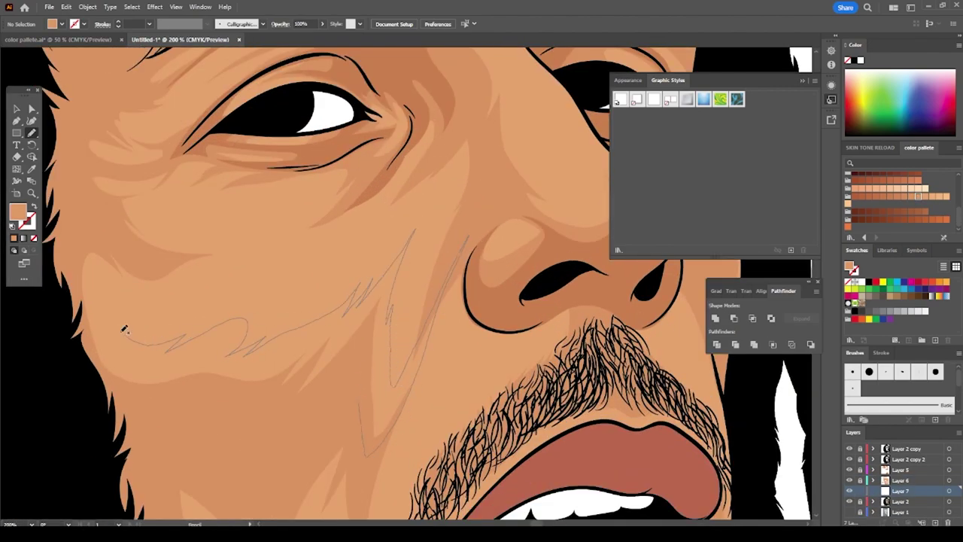
pyautogui.hotkey('ctrl', 'z')
pyautogui.hotkey('ctrl', '-')
pyautogui.hotkey('ctrl', '-')
pyautogui.hotkey('ctrl', '-')
pyautogui.hotkey('ctrl', '+')
pyautogui.hotkey('ctrl', '+')
pyautogui.hotkey('ctrl', '+')
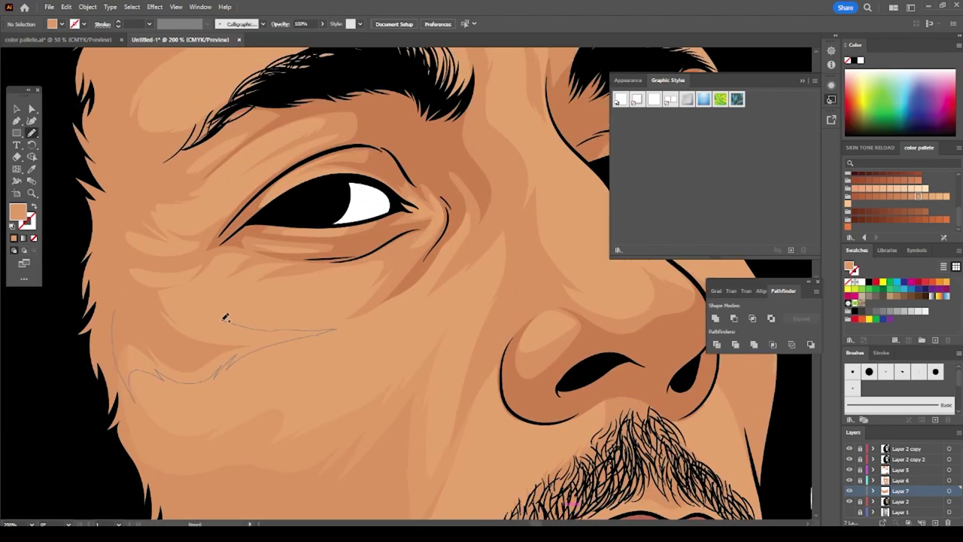
pyautogui.hotkey('ctrl', '-')
pyautogui.hotkey('ctrl', '-')
pyautogui.hotkey('ctrl', '-')
pyautogui.hotkey('ctrl', '+')
pyautogui.hotkey('ctrl', '+')
pyautogui.hotkey('ctrl', '+')
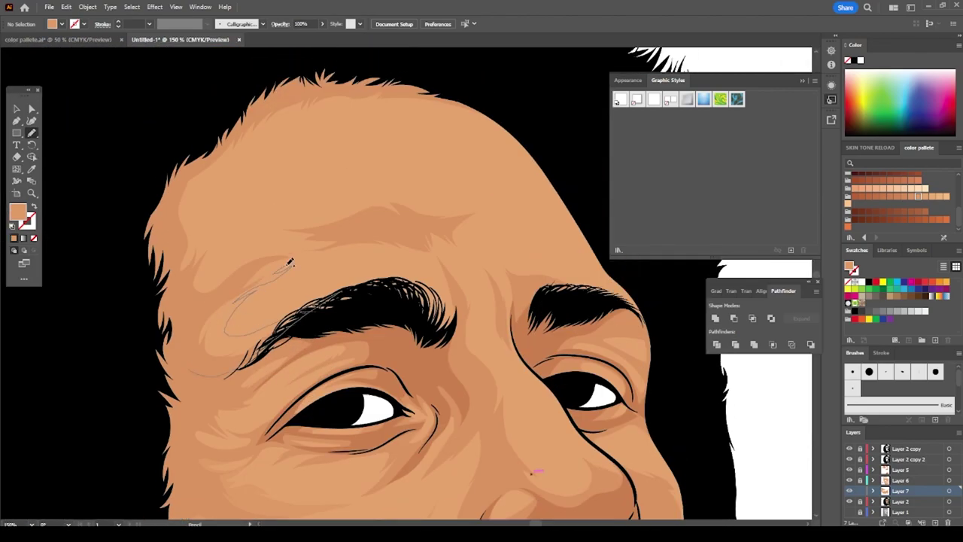
pyautogui.hotkey('ctrl', 'z')
pyautogui.hotkey('ctrl', 'z')
pyautogui.hotkey('ctrl', 'z')
pyautogui.hotkey('ctrl', 'z')
pyautogui.hotkey('ctrl', 'z')
pyautogui.hotkey('ctrl', 'z')
# - Undo the faint trial strokes around the chin and jaw
pyautogui.hotkey('ctrl', '+')
pyautogui.hotkey('ctrl', '-')
pyautogui.hotkey('ctrl', '-')
pyautogui.hotkey('ctrl', '-')
pyautogui.hotkey('ctrl', '+')
pyautogui.hotkey('ctrl', '+')
pyautogui.hotkey('ctrl', '+')
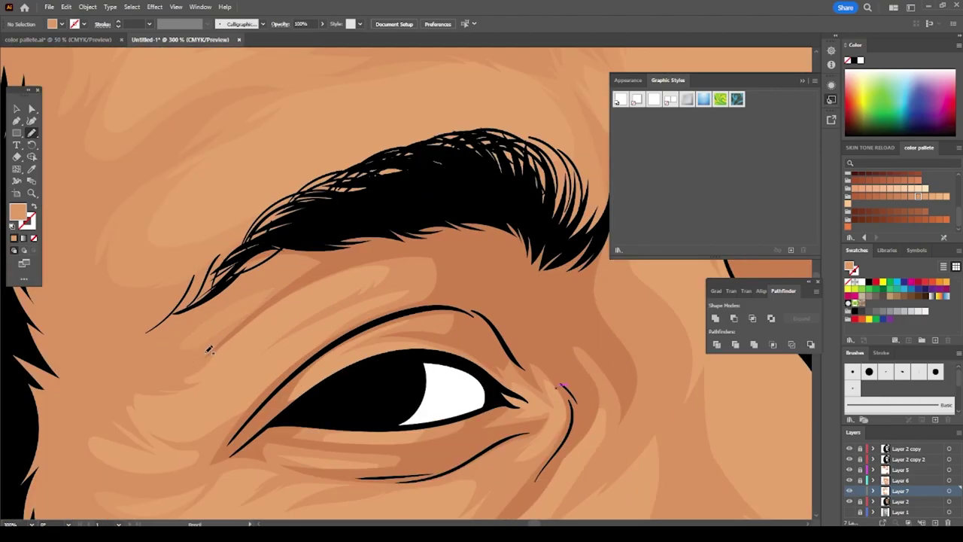
pyautogui.hotkey('ctrl', '-')
pyautogui.hotkey('ctrl', '-')
pyautogui.hotkey('ctrl', '-')
pyautogui.hotkey('ctrl', '+')
pyautogui.hotkey('ctrl', '+')
pyautogui.hotkey('ctrl', '+')
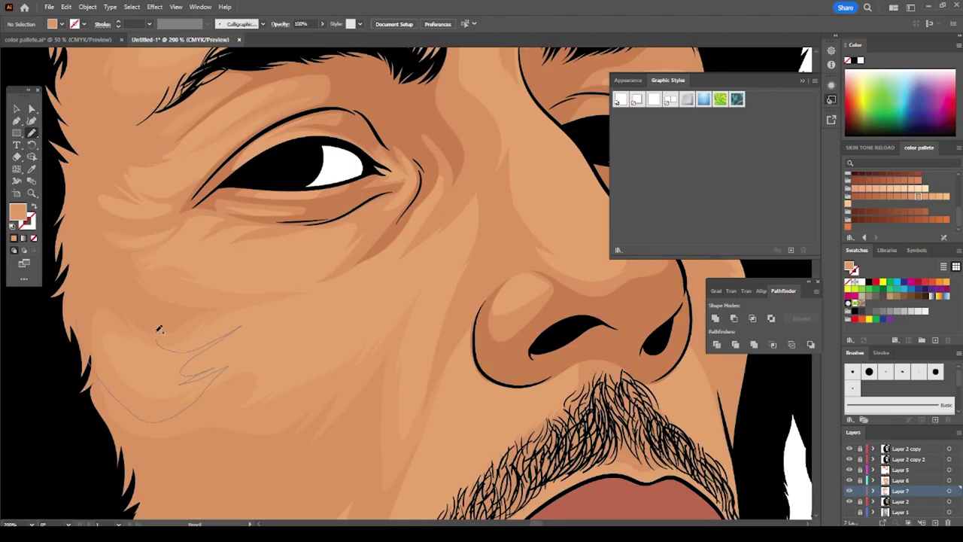
pyautogui.hotkey('ctrl', '-')
pyautogui.hotkey('ctrl', '-')
pyautogui.hotkey('ctrl', '+')
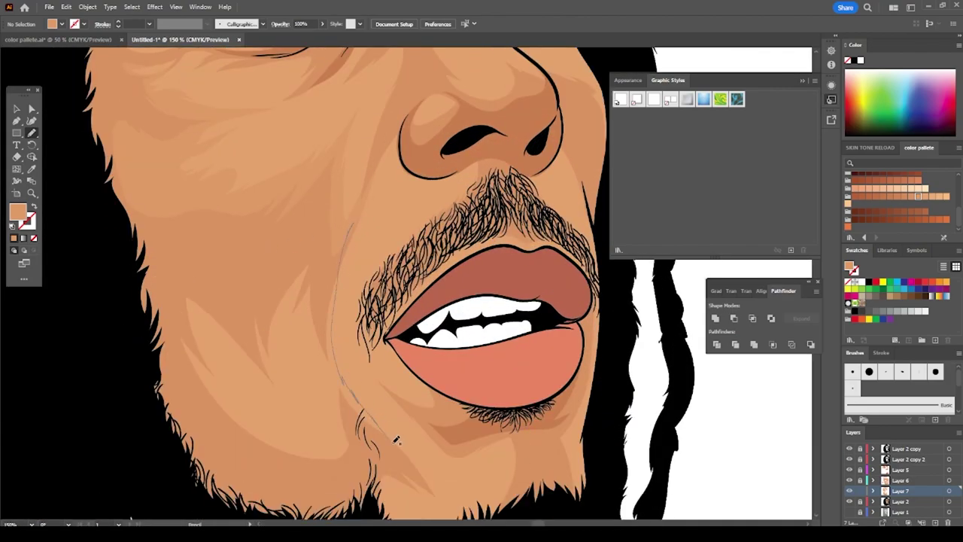
pyautogui.hotkey('ctrl', 'z')
pyautogui.hotkey('ctrl', 'z')
pyautogui.hotkey('ctrl', 'z')
pyautogui.scroll(-2, 244, 456)
pyautogui.hscroll(3, 244, 456)
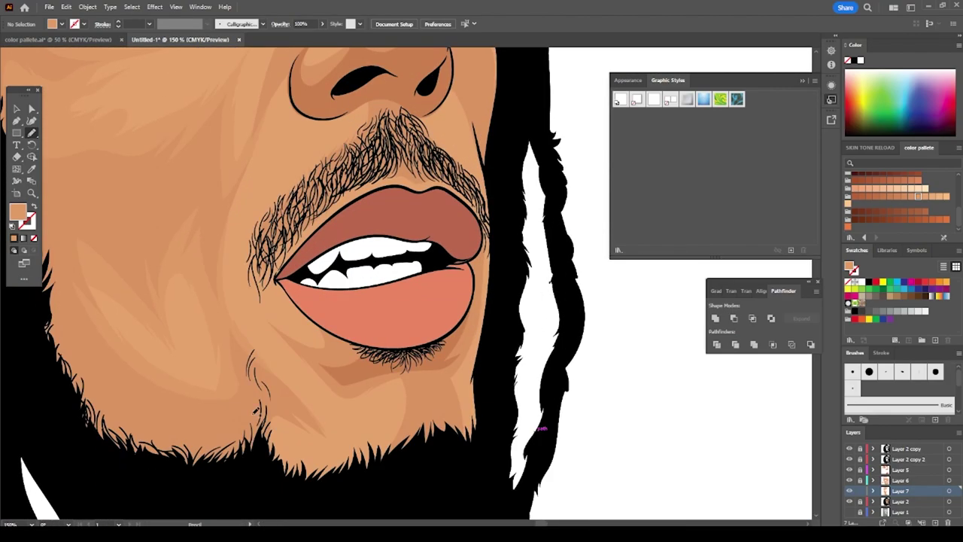
pyautogui.moveTo(316, 333); pyautogui.dragTo(273, 304)
pyautogui.hotkey('ctrl', 'z')
# - Review the whole face, then add a new empty Layer 8 for shading
pyautogui.hotkey('ctrl', '-')
pyautogui.hotkey('ctrl', '+')
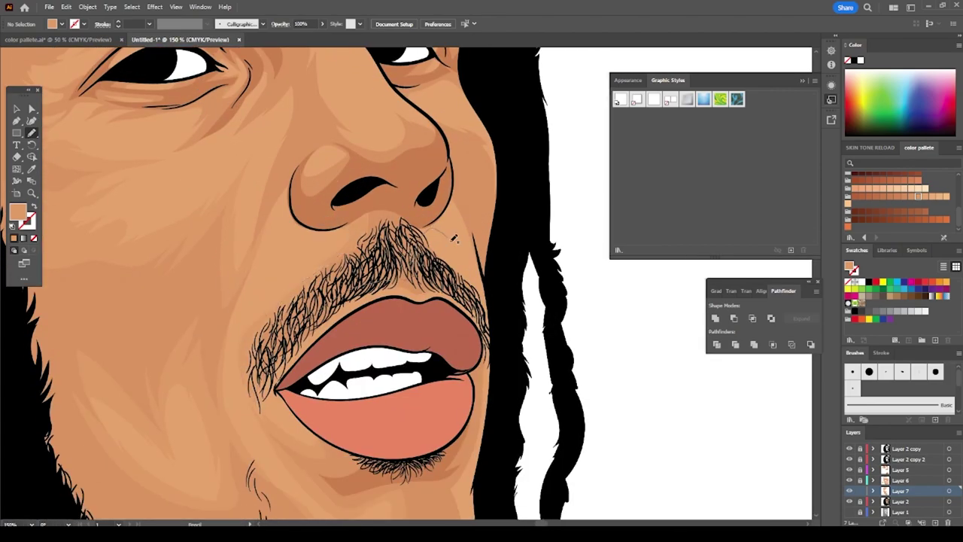
pyautogui.scroll(5, 297, 346)
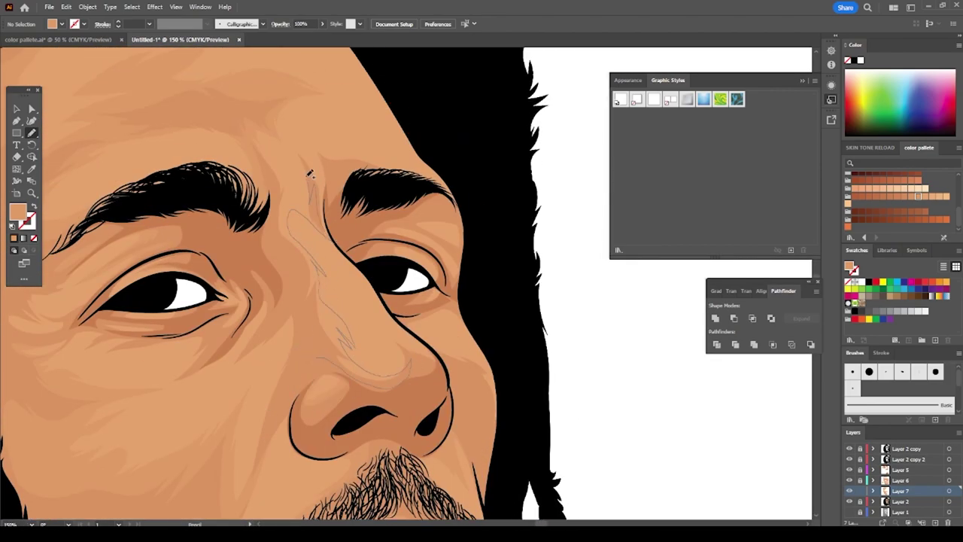
pyautogui.hotkey('ctrl', '+')
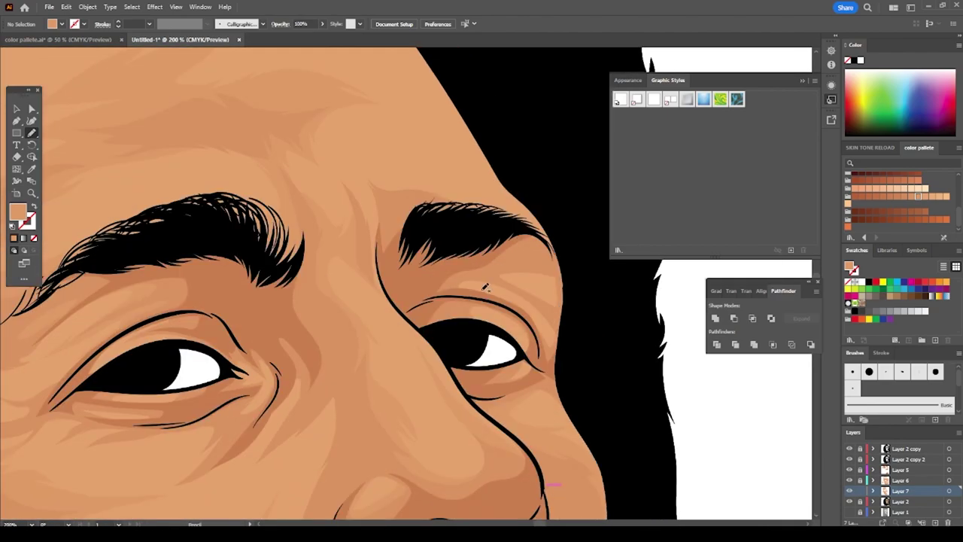
pyautogui.scroll(3, 500, 301)
pyautogui.hotkey('ctrl', '0')
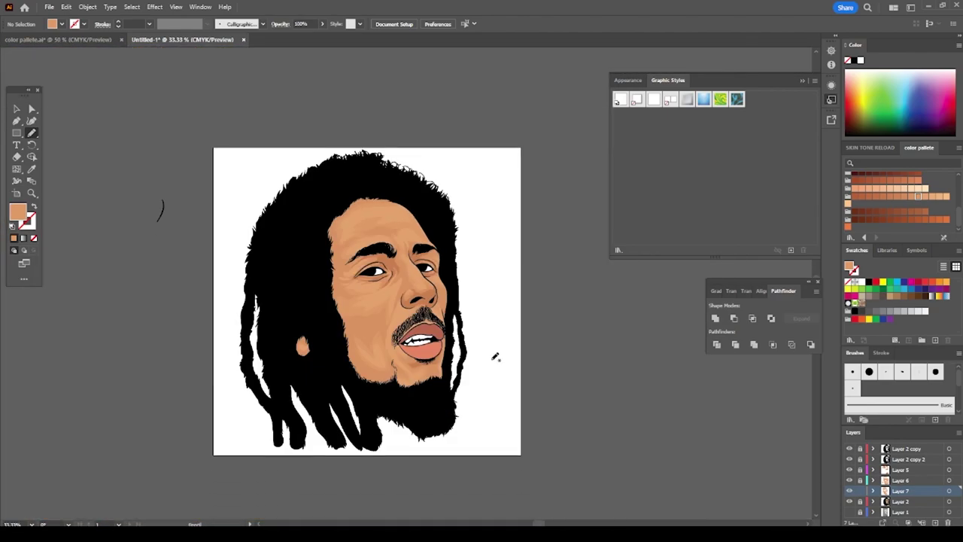
pyautogui.hotkey('ctrl', '+')
pyautogui.hotkey('ctrl', '+')
pyautogui.scroll(-1, 628, 418)
pyautogui.click(935, 522)
pyautogui.hotkey('ctrl', '+')
pyautogui.hotkey('ctrl', '+')
pyautogui.hotkey('ctrl', '+')
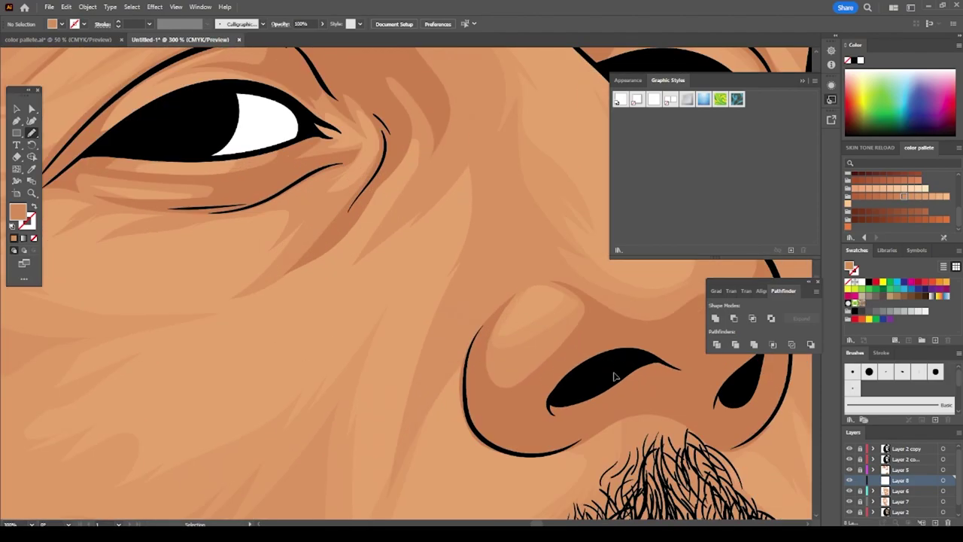
# - Draw a thin shading stroke beside the eye and select it to check it
pyautogui.moveTo(357, 386); pyautogui.dragTo(437, 293)
pyautogui.press('v')
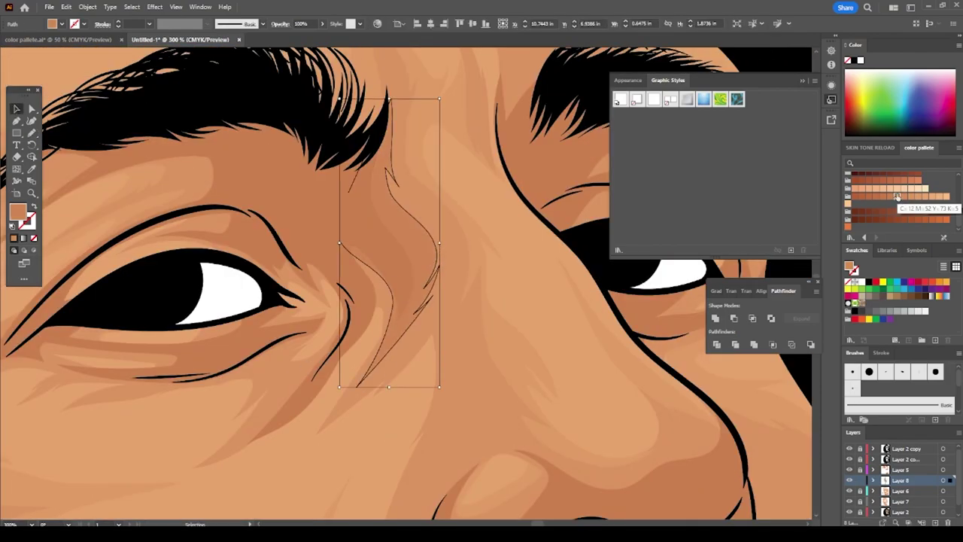
pyautogui.click(718, 411)
pyautogui.hotkey('ctrl', '-')
pyautogui.hotkey('ctrl', '-')
pyautogui.hotkey('ctrl', '-')
pyautogui.hotkey('ctrl', '+')
pyautogui.hotkey('ctrl', '+')
pyautogui.hotkey('ctrl', '+')
pyautogui.scroll(5, 332, 280)
pyautogui.press('n')
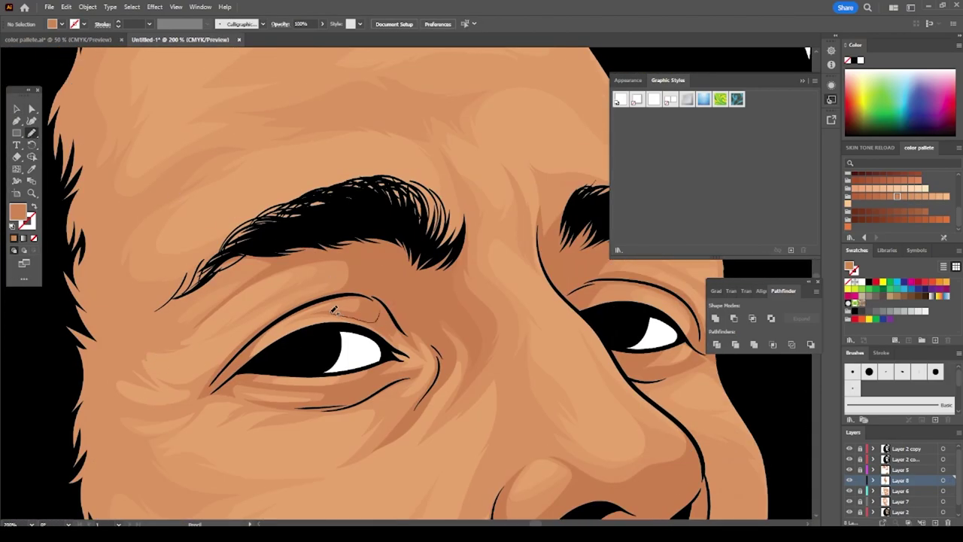
pyautogui.hotkey('ctrl', '-')
pyautogui.hotkey('ctrl', '-')
pyautogui.hotkey('ctrl', '-')
pyautogui.hotkey('ctrl', '-')
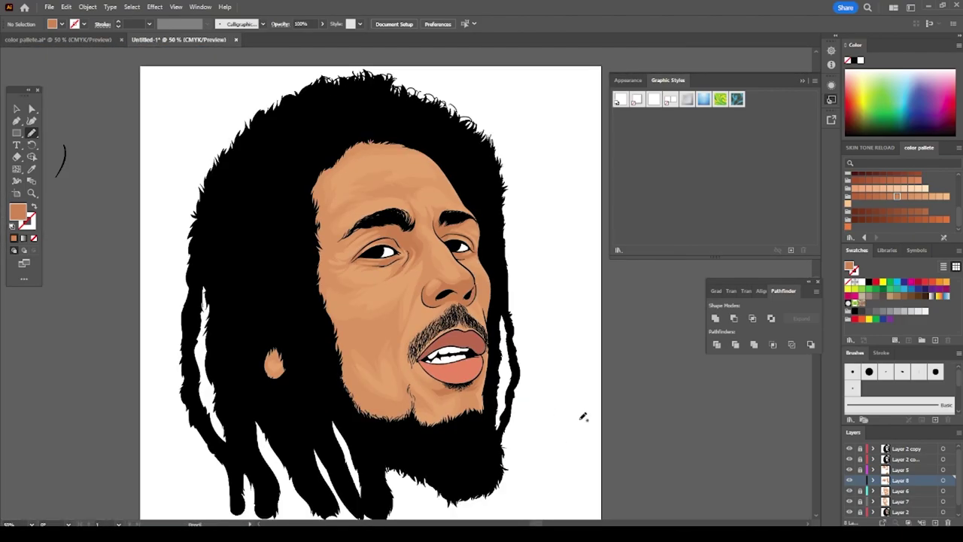
pyautogui.hotkey('ctrl', '+')
# - Change the layer that receives new strokes and bring the forehead and eyes into view
pyautogui.click(898, 490)
pyautogui.hotkey('ctrl', '+')
pyautogui.hotkey('ctrl', '+')
pyautogui.hotkey('ctrl', '+')
pyautogui.hotkey('ctrl', '+')
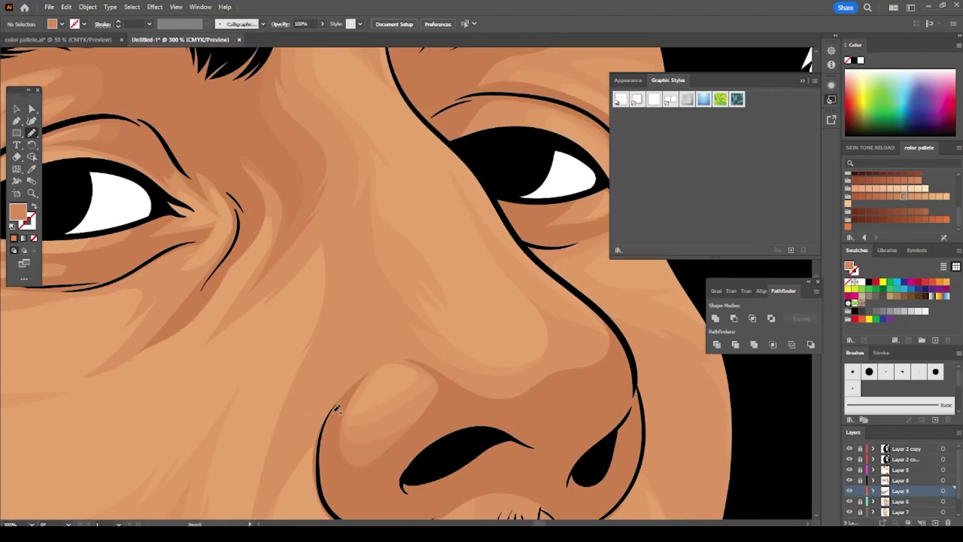
pyautogui.hotkey('ctrl', '-')
pyautogui.scroll(3, 376, 306)
pyautogui.scroll(3, 391, 297)
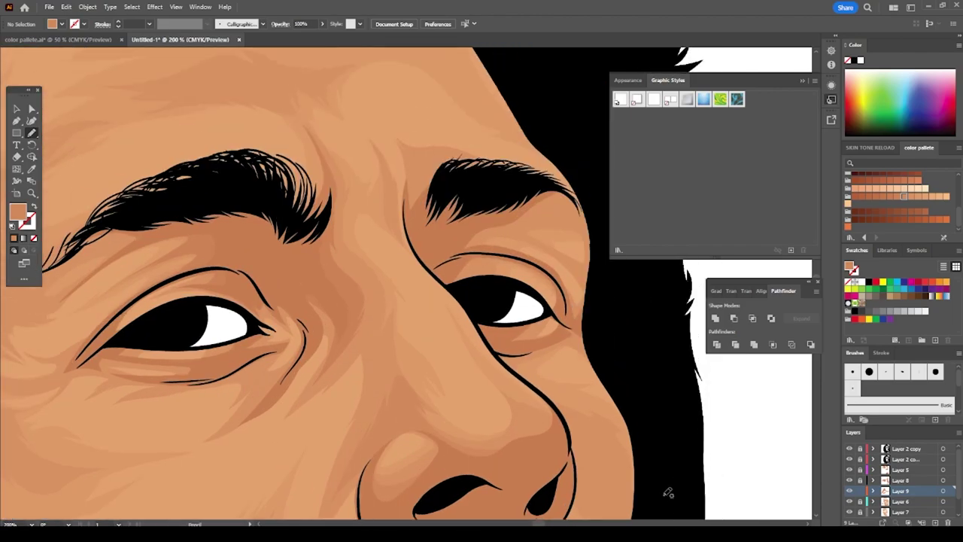
pyautogui.hotkey('ctrl', '-')
pyautogui.hotkey('ctrl', '-')
pyautogui.hotkey('ctrl', '-')
pyautogui.hotkey('ctrl', '+')
pyautogui.hotkey('ctrl', '+')
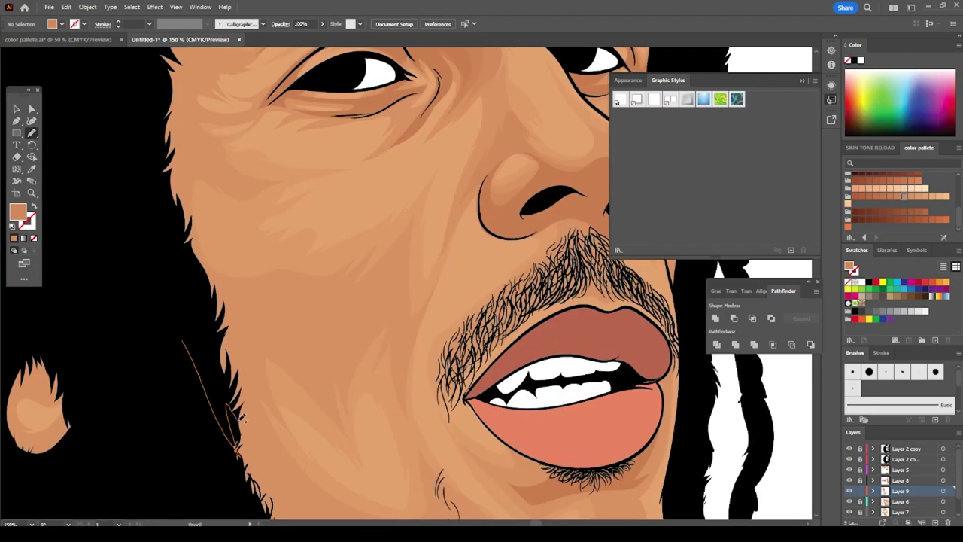
pyautogui.hotkey('ctrl', '-')
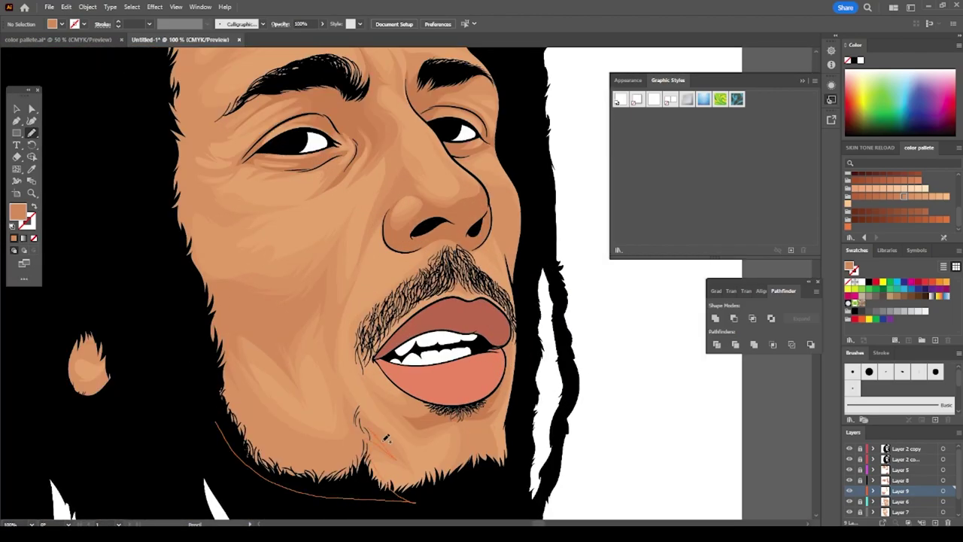
pyautogui.scroll(3, 210, 328)
pyautogui.hscroll(-2, 253, 324)
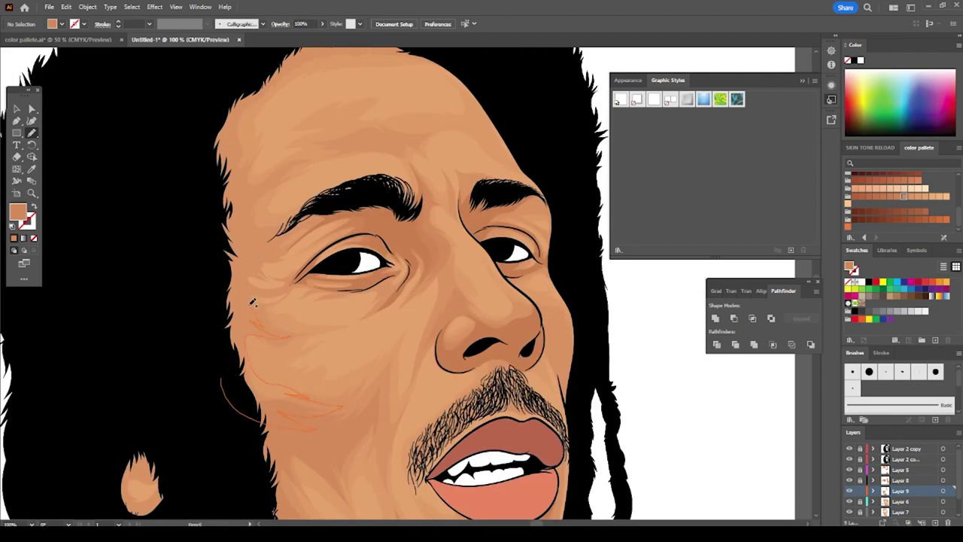
pyautogui.hotkey('ctrl', '-')
pyautogui.hotkey('ctrl', '-')
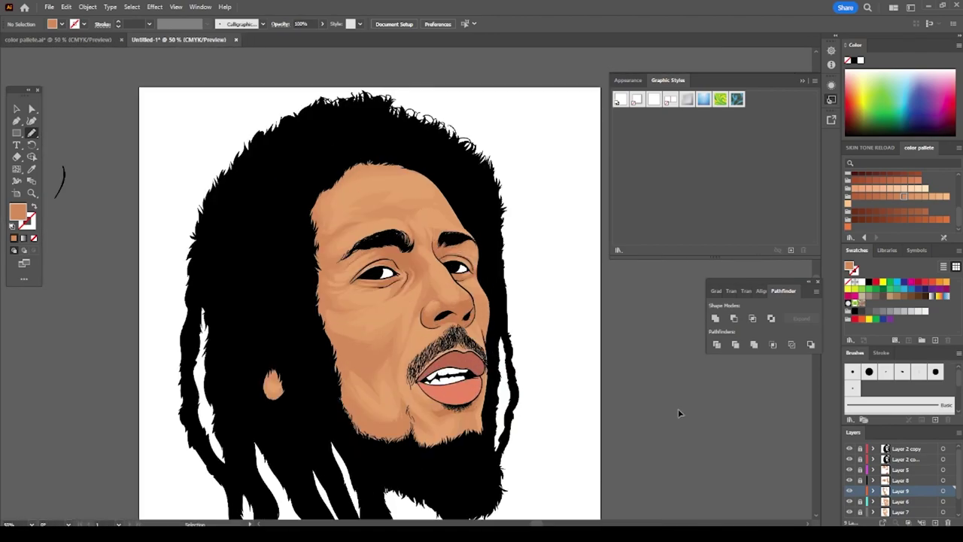
pyautogui.hotkey('ctrl', '+')
pyautogui.hotkey('ctrl', '+')
pyautogui.hotkey('ctrl', '+')
# - Redraw the thin stroke along the hairline
pyautogui.moveTo(431, 91); pyautogui.dragTo(527, 230)
pyautogui.hotkey('ctrl', '-')
pyautogui.hotkey('ctrl', '+')
pyautogui.hotkey('ctrl', '+')
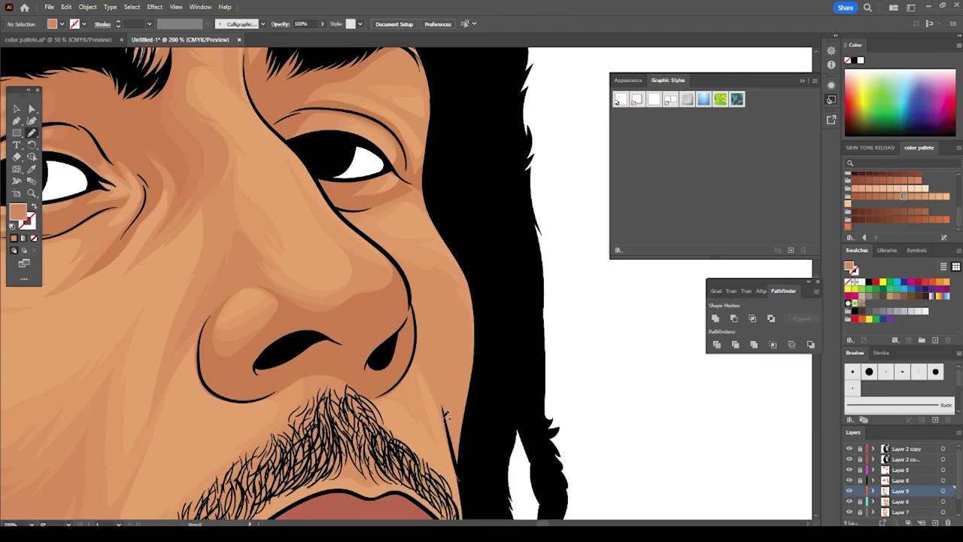
pyautogui.hotkey('ctrl', '-')
pyautogui.hotkey('ctrl', '-')
# - On a new layer, draw a brown shading shape between the left eyebrow and eye
pyautogui.hotkey('ctrl', '-')
pyautogui.hotkey('ctrl', '-')
pyautogui.hotkey('ctrl', '-')
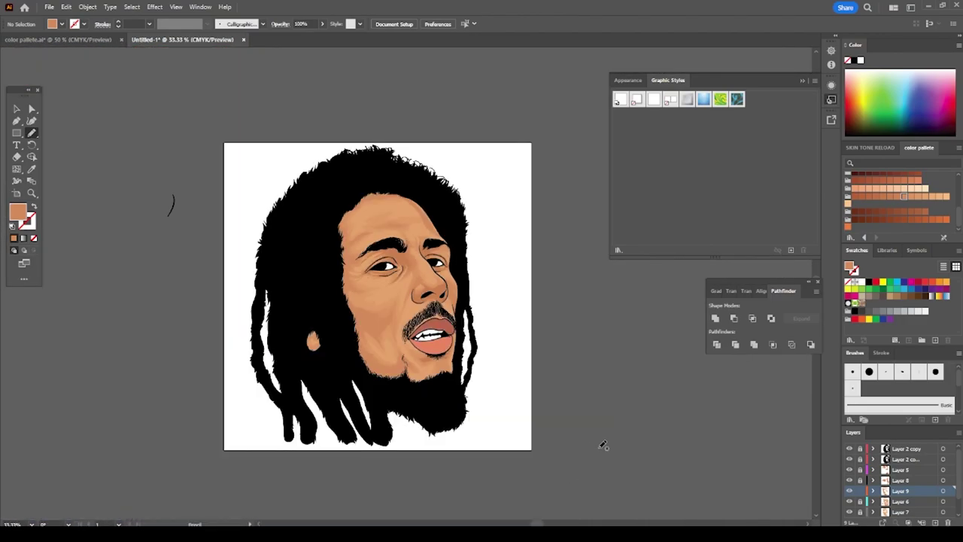
pyautogui.hotkey('ctrl', '+')
pyautogui.hotkey('ctrl', 'l')
pyautogui.click(858, 197)
pyautogui.scroll(5, 379, 240)
pyautogui.moveTo(517, 426)
pyautogui.mouseDown()
pyautogui.moveTo(545, 207)
pyautogui.moveTo(324, 256)
pyautogui.mouseUp()
pyautogui.hotkey('ctrl', '-')
pyautogui.hotkey('ctrl', '-')
pyautogui.hotkey('ctrl', '-')
# - Give the brow shading shape a darker brown fill, then deselect it
pyautogui.press('v')
pyautogui.click(404, 274)
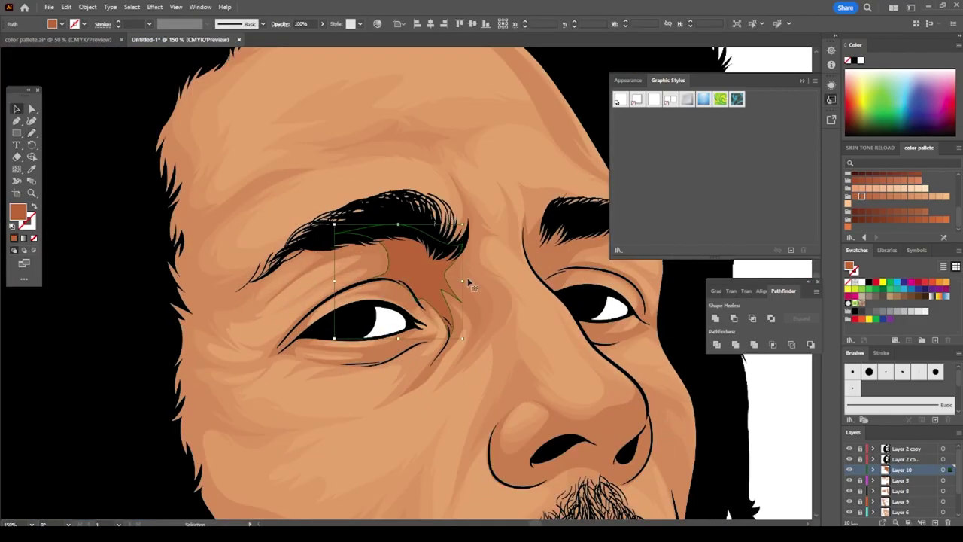
pyautogui.click(911, 211)
pyautogui.hotkey('ctrl', '+')
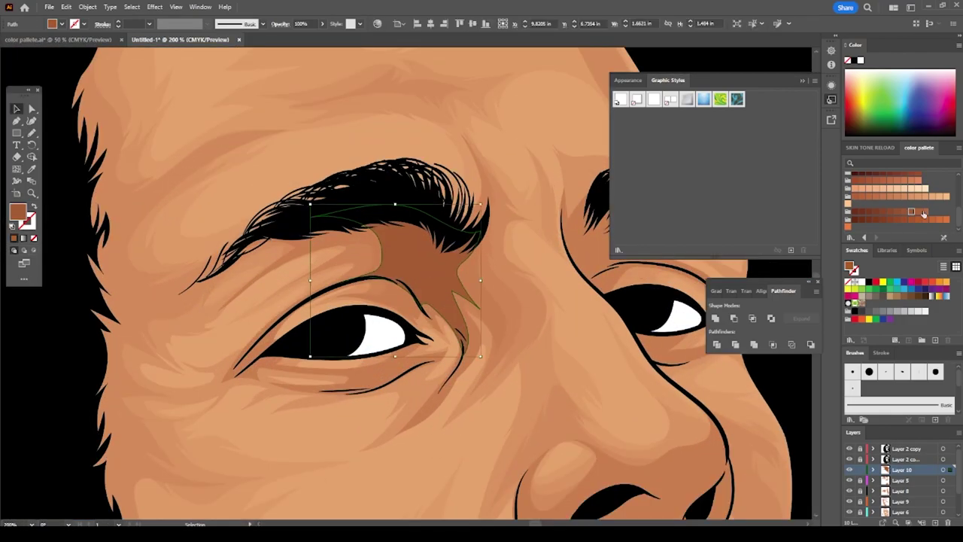
pyautogui.hotkey('ctrl', 'shift', 'a')
pyautogui.press('b')
pyautogui.scroll(-3, 262, 229)
pyautogui.scroll(6, 263, 229)
# - Shade both upper eyelids and add a darker band under the lower lid
pyautogui.moveTo(359, 338); pyautogui.dragTo(256, 331)
pyautogui.hotkey('ctrl', '-')
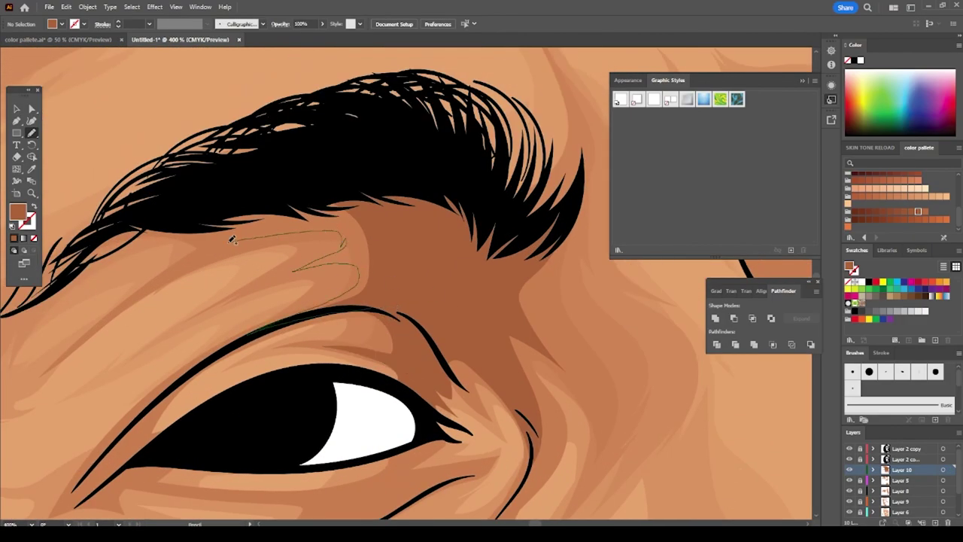
pyautogui.scroll(-5, 429, 210)
pyautogui.scroll(7, 586, 308)
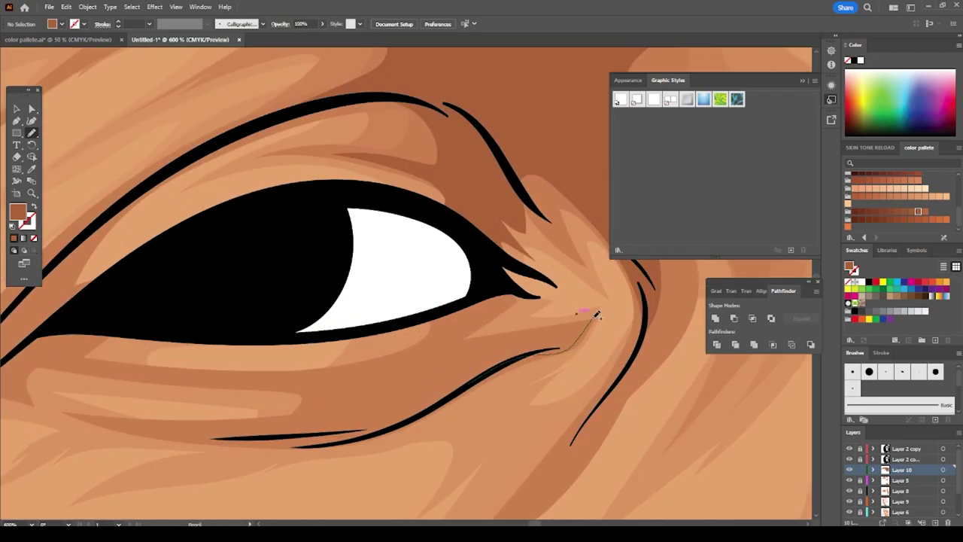
pyautogui.moveTo(397, 399); pyautogui.dragTo(88, 439)
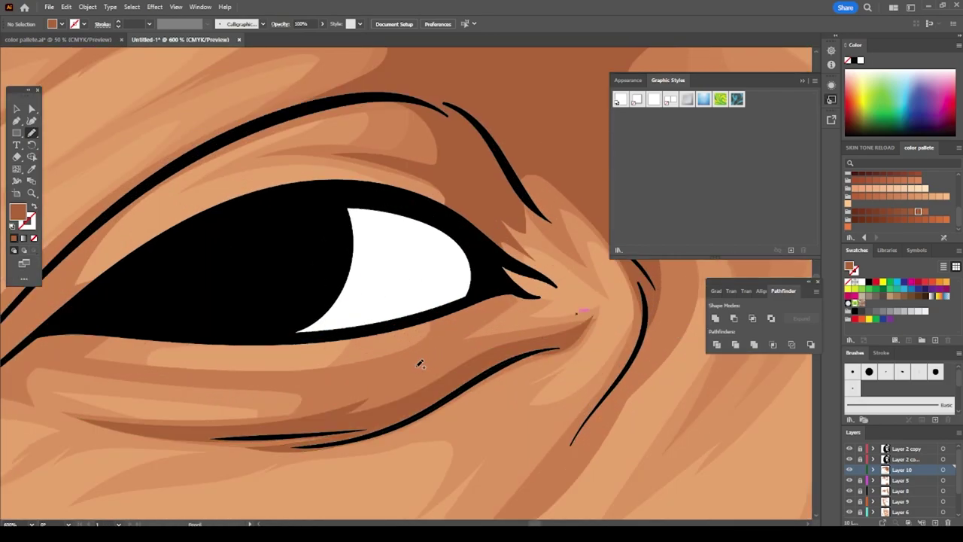
pyautogui.scroll(-5, 401, 409)
pyautogui.scroll(4, 237, 297)
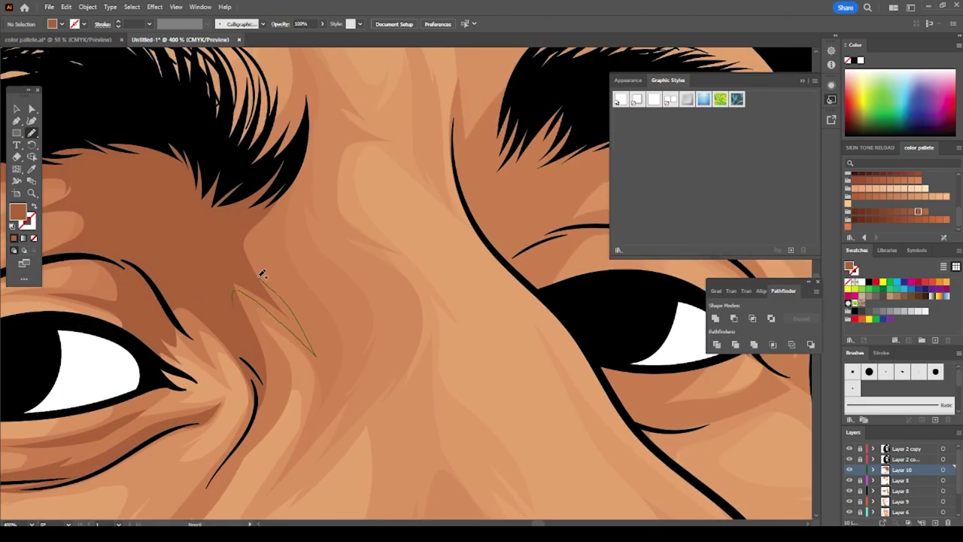
pyautogui.scroll(-5, 268, 280)
pyautogui.scroll(4, 358, 334)
pyautogui.moveTo(519, 288); pyautogui.dragTo(358, 255)
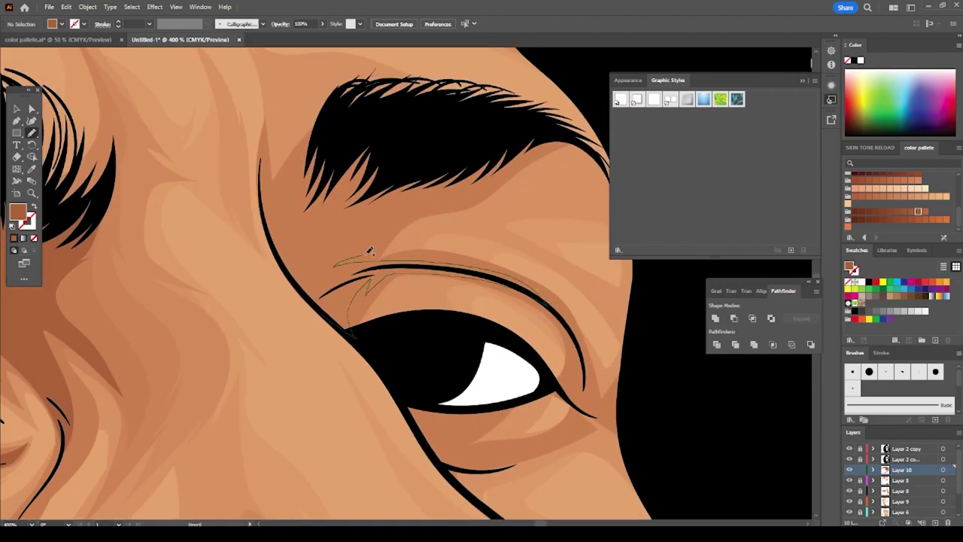
pyautogui.scroll(-3, 548, 477)
pyautogui.scroll(-2, 489, 422)
pyautogui.scroll(4, 378, 371)
# - Add dark brown shading around the left and right nostrils
pyautogui.moveTo(378, 371)
pyautogui.mouseDown()
pyautogui.moveTo(311, 382)
pyautogui.moveTo(297, 410)
pyautogui.mouseUp()
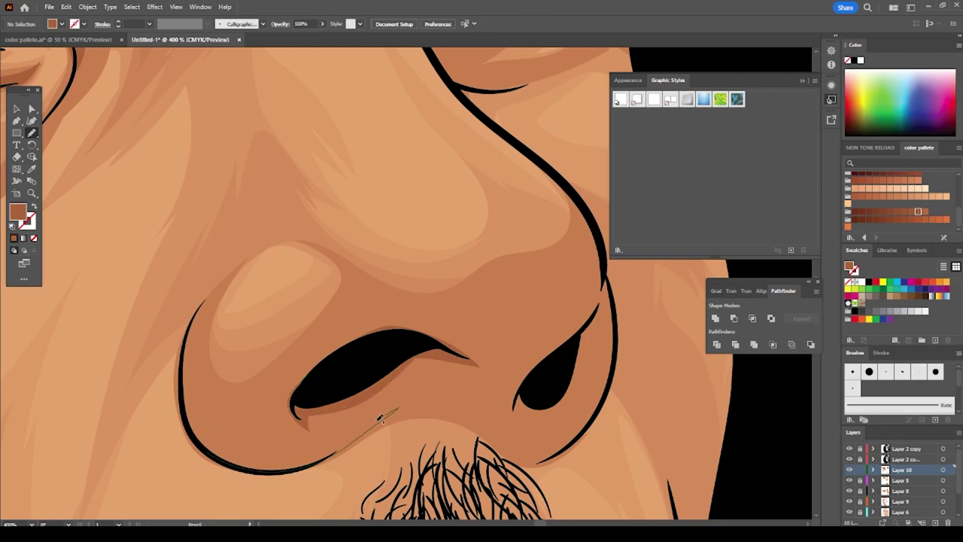
pyautogui.moveTo(398, 408); pyautogui.dragTo(327, 449)
pyautogui.scroll(-2, 327, 449)
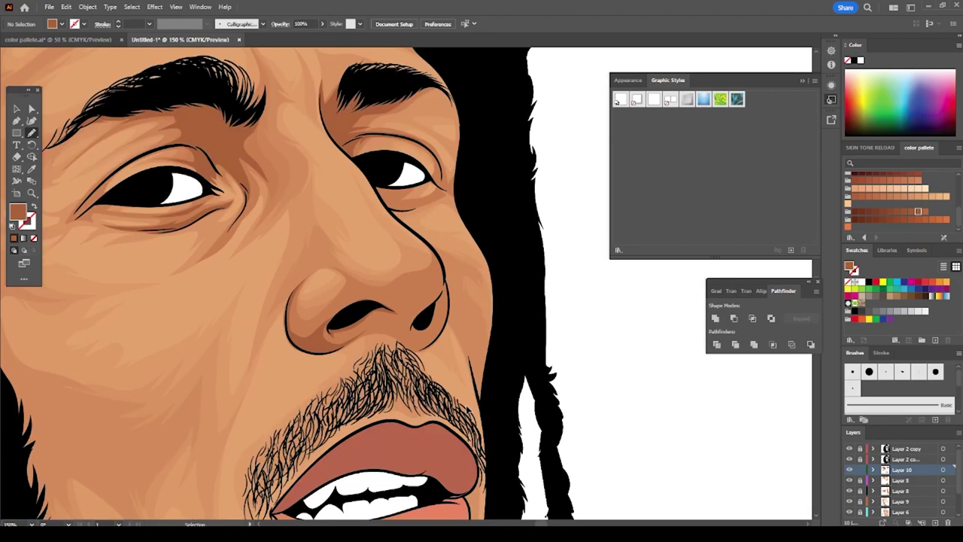
pyautogui.scroll(2, 345, 401)
pyautogui.moveTo(387, 336); pyautogui.dragTo(476, 340)
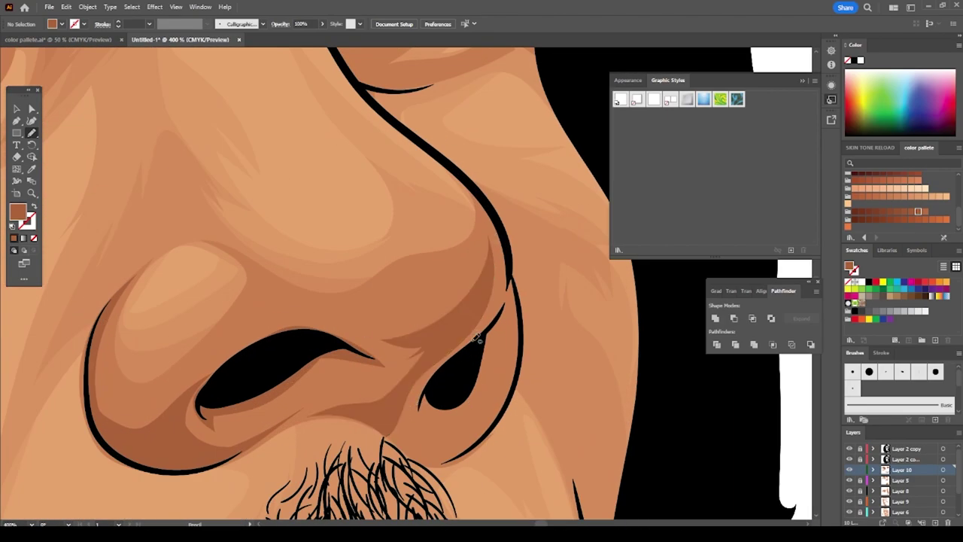
pyautogui.moveTo(499, 395); pyautogui.dragTo(433, 433)
pyautogui.scroll(-2, 432, 433)
pyautogui.scroll(2, 396, 271)
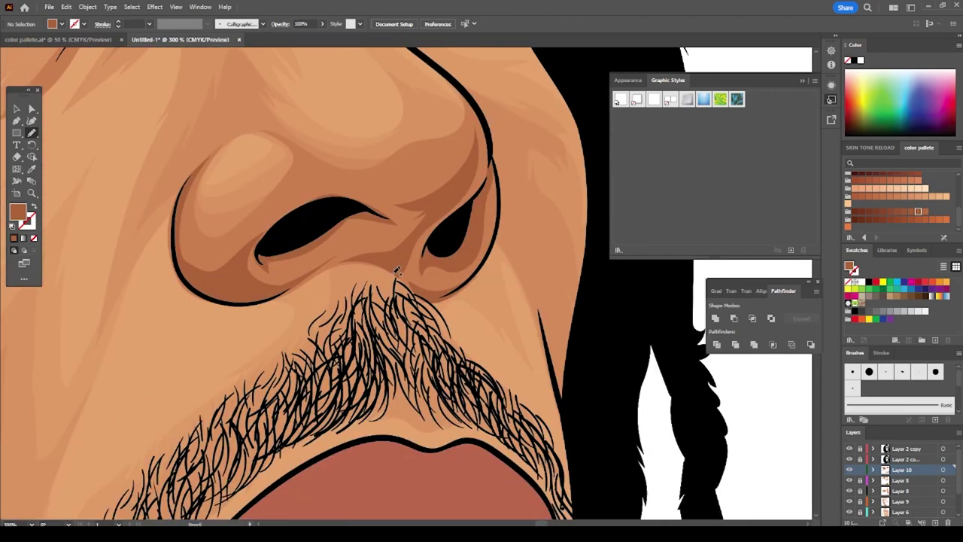
# - Darken the skin between the moustache hairs
pyautogui.moveTo(367, 283); pyautogui.dragTo(367, 260)
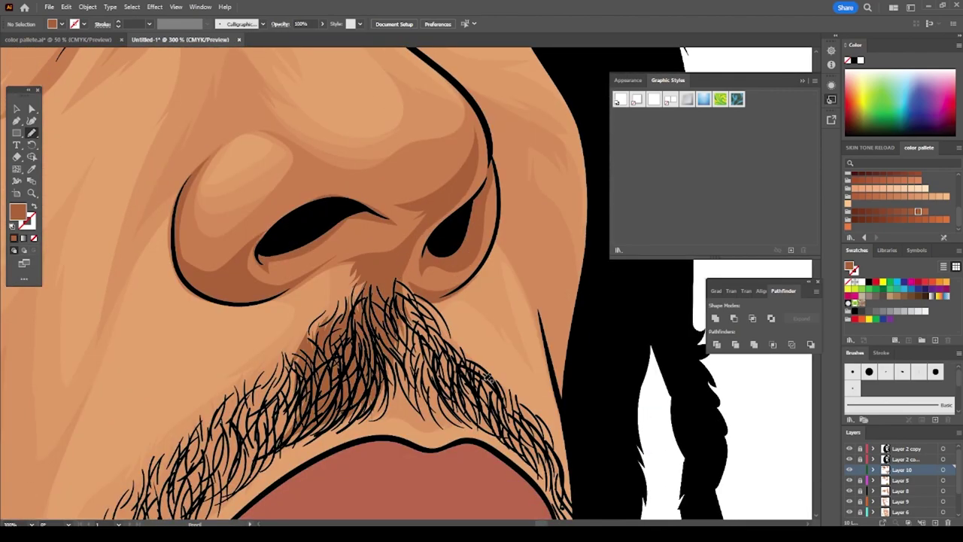
pyautogui.scroll(-2, 346, 421)
pyautogui.scroll(1, 542, 409)
pyautogui.scroll(1, 542, 408)
pyautogui.scroll(-4, 473, 507)
pyautogui.scroll(2, 576, 474)
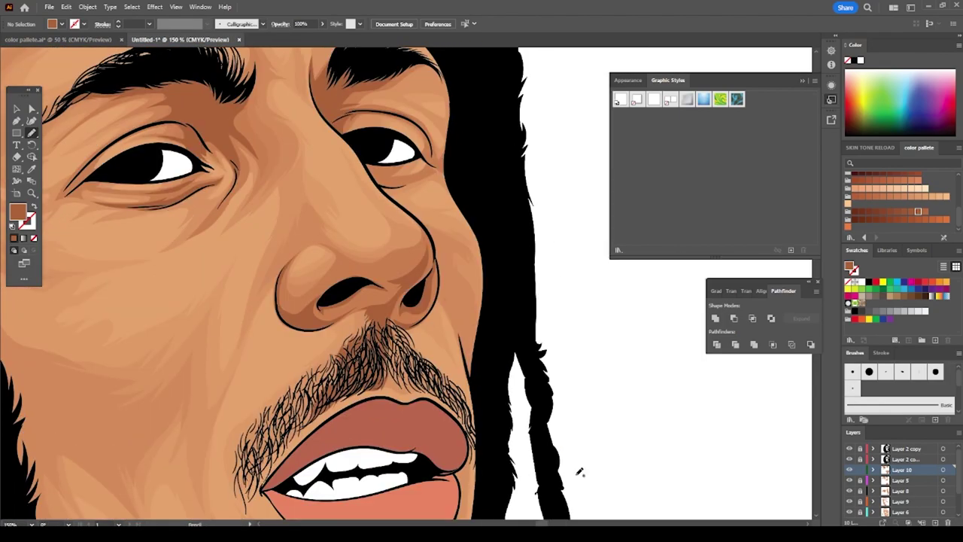
pyautogui.scroll(2, 576, 471)
pyautogui.scroll(-4, 504, 495)
pyautogui.scroll(4, 504, 495)
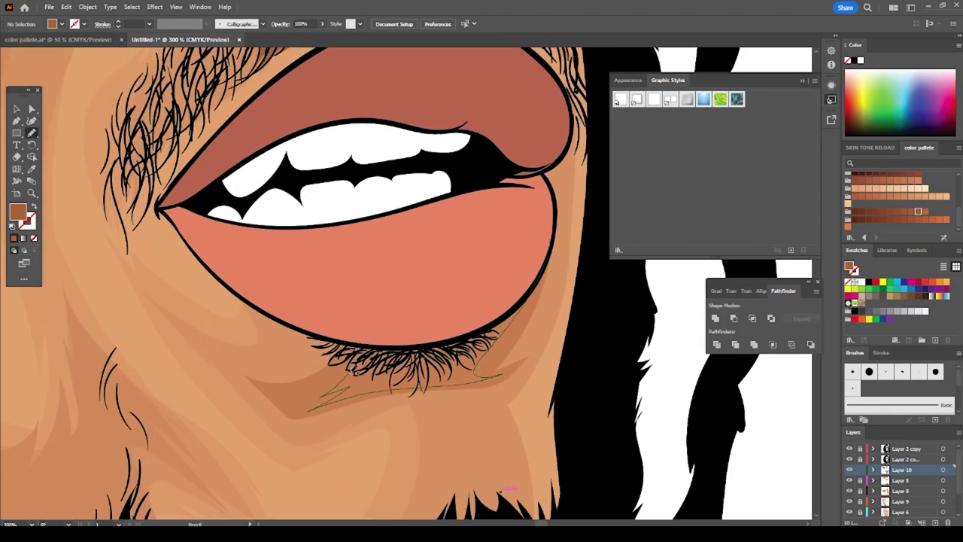
pyautogui.scroll(-5, 324, 395)
pyautogui.scroll(2, 513, 303)
pyautogui.scroll(5, 342, 320)
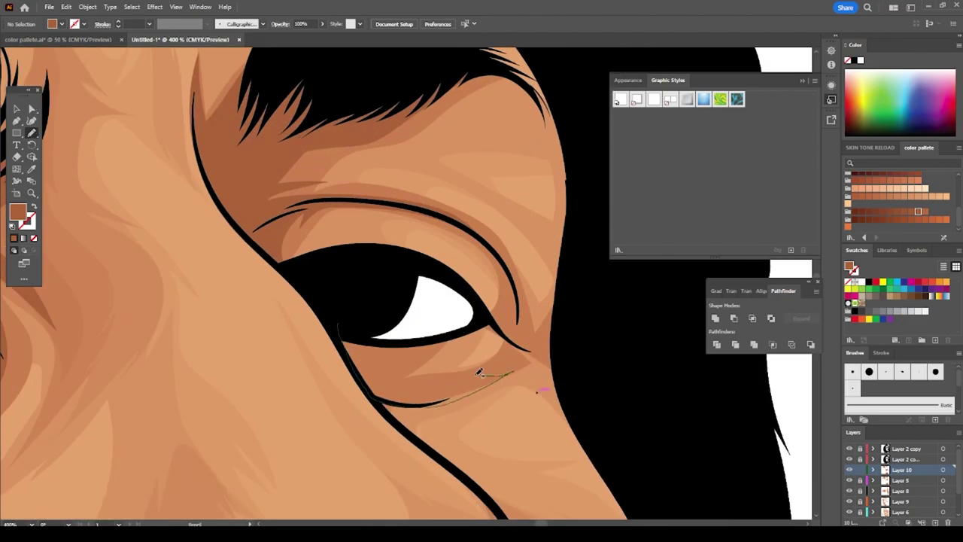
pyautogui.scroll(-2, 495, 373)
pyautogui.scroll(-3, 495, 373)
pyautogui.scroll(5, 438, 399)
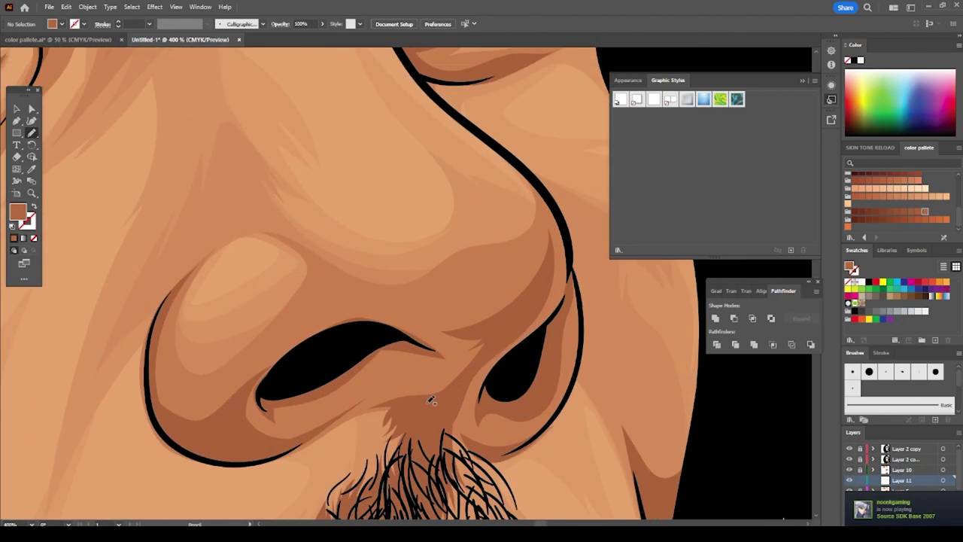
# - Draw a shading shape up from the nostril and fill it with a lighter skin-tone swatch
pyautogui.moveTo(439, 399); pyautogui.dragTo(388, 311)
pyautogui.scroll(-5, 501, 275)
pyautogui.scroll(4, 451, 328)
pyautogui.press('v')
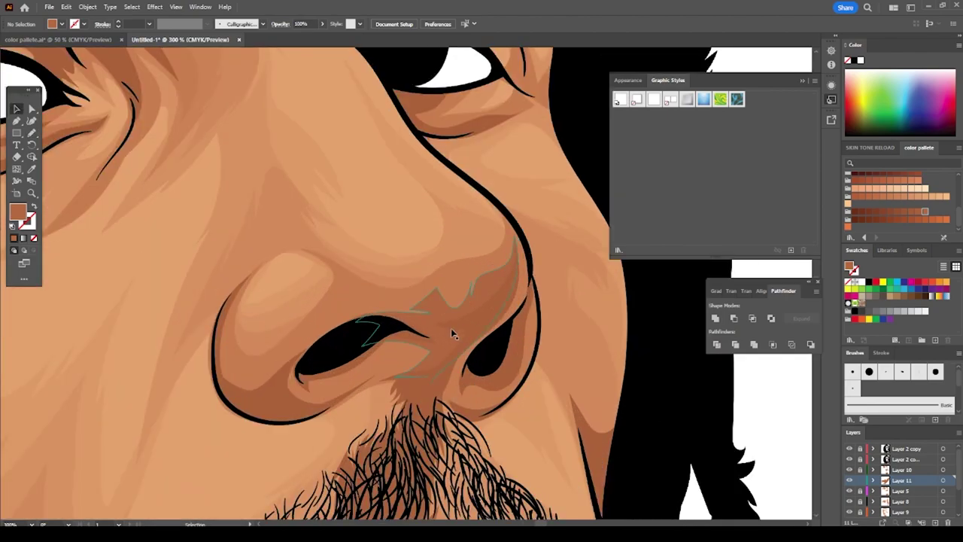
pyautogui.click(451, 328)
pyautogui.click(878, 198)
pyautogui.scroll(-5, 444, 324)
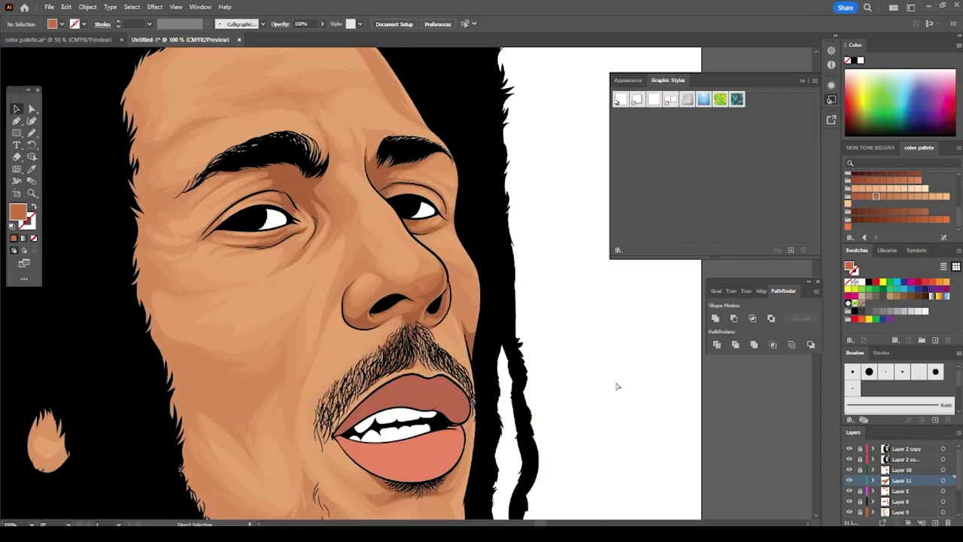
pyautogui.scroll(5, 444, 324)
pyautogui.scroll(3, 922, 204)
pyautogui.scroll(-2, 922, 204)
pyautogui.click(875, 197)
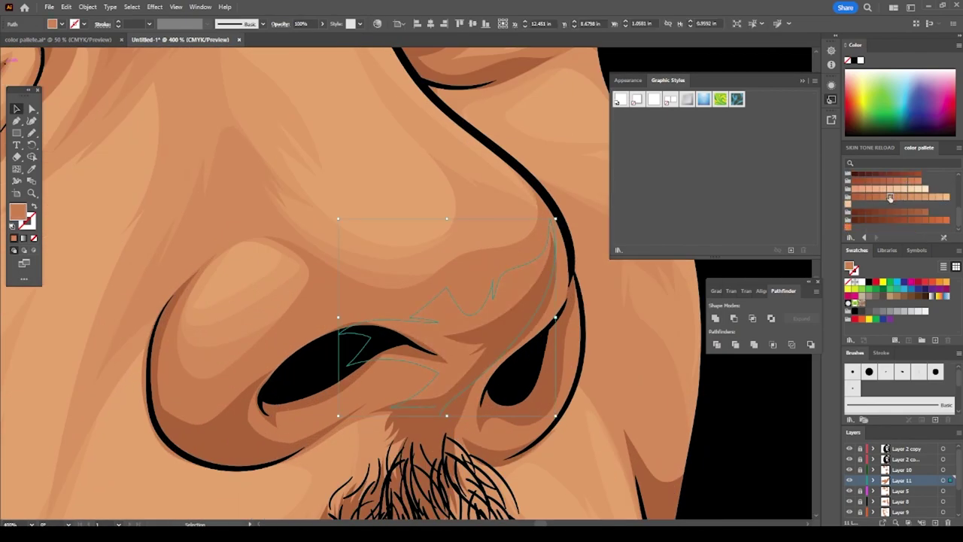
pyautogui.hotkey('ctrl', 'shift', 'a')
pyautogui.scroll(-5, 645, 398)
pyautogui.scroll(5, 608, 361)
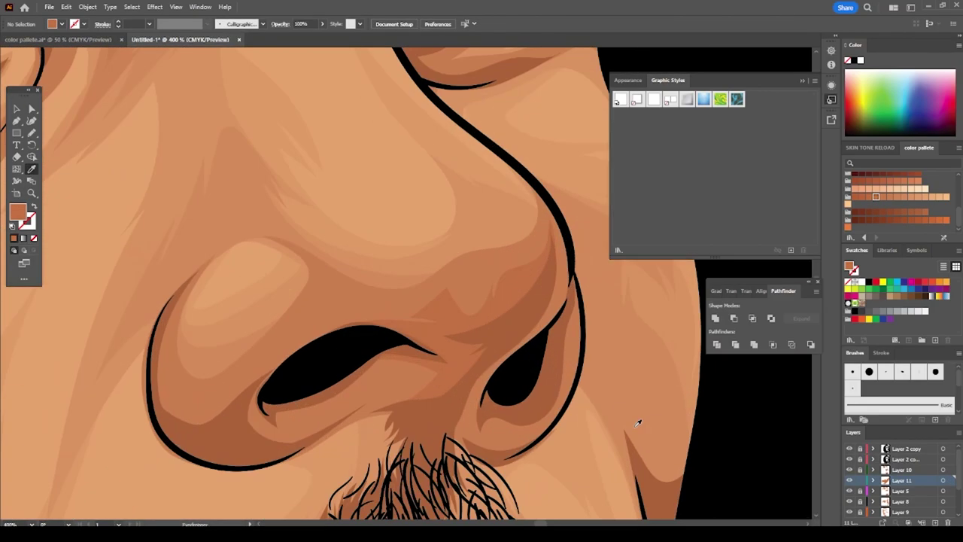
# - Pencil darker shading shapes below and above the nostril
pyautogui.press('n')
pyautogui.moveTo(224, 435); pyautogui.dragTo(329, 427)
pyautogui.moveTo(380, 396); pyautogui.dragTo(268, 387)
pyautogui.moveTo(400, 280); pyautogui.dragTo(259, 393)
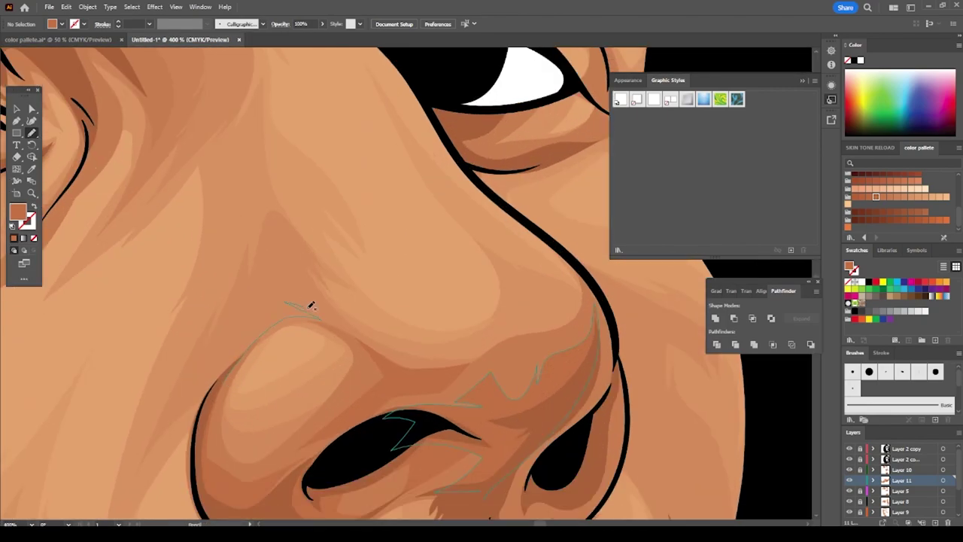
pyautogui.scroll(-5, 312, 305)
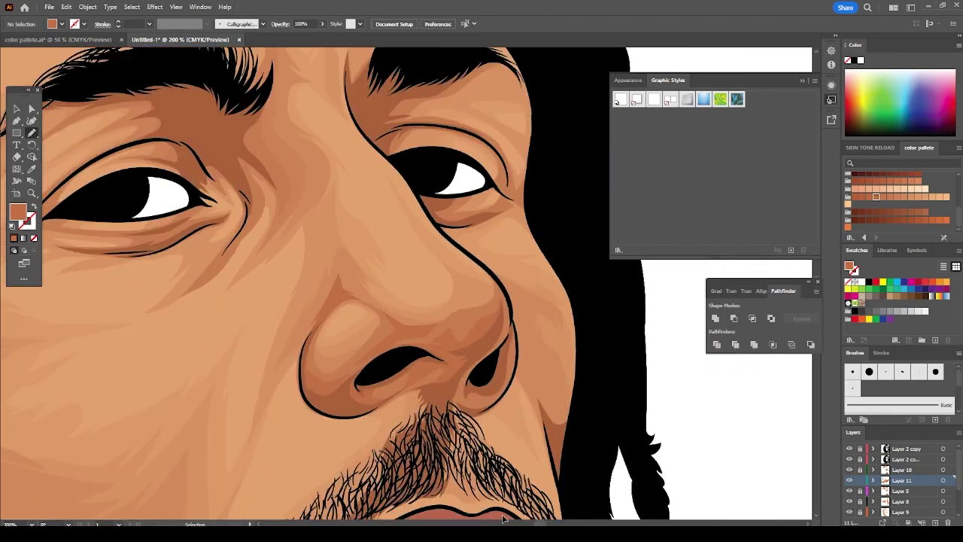
pyautogui.scroll(3, 498, 392)
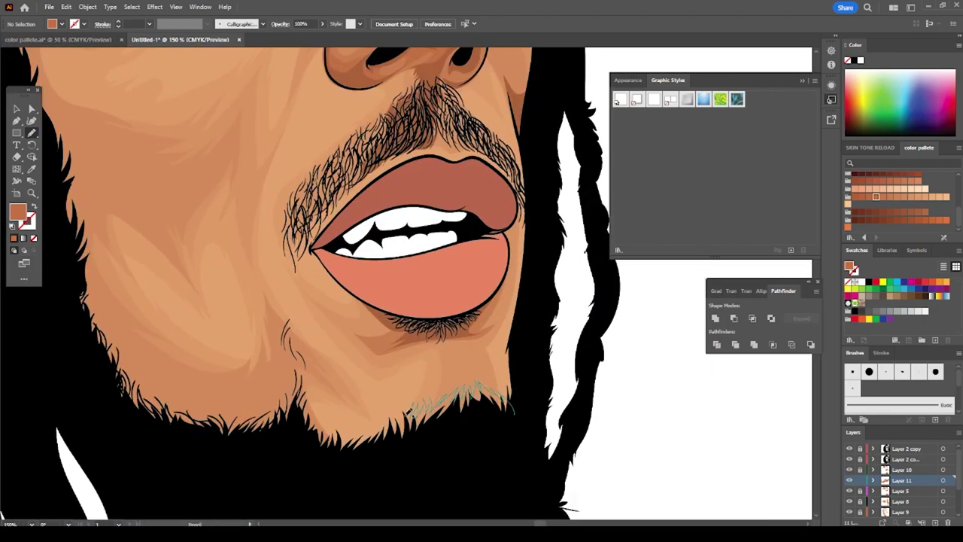
# - Add shading strokes along the lower beard edge and beside the nose
pyautogui.moveTo(442, 450); pyautogui.dragTo(304, 387)
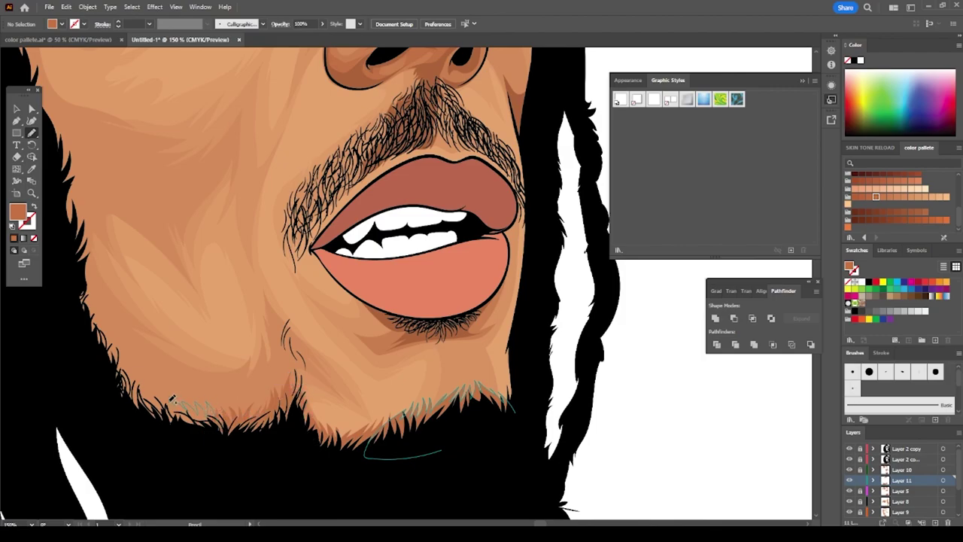
pyautogui.scroll(-4, 576, 443)
pyautogui.scroll(5, 411, 470)
pyautogui.scroll(-3, 411, 469)
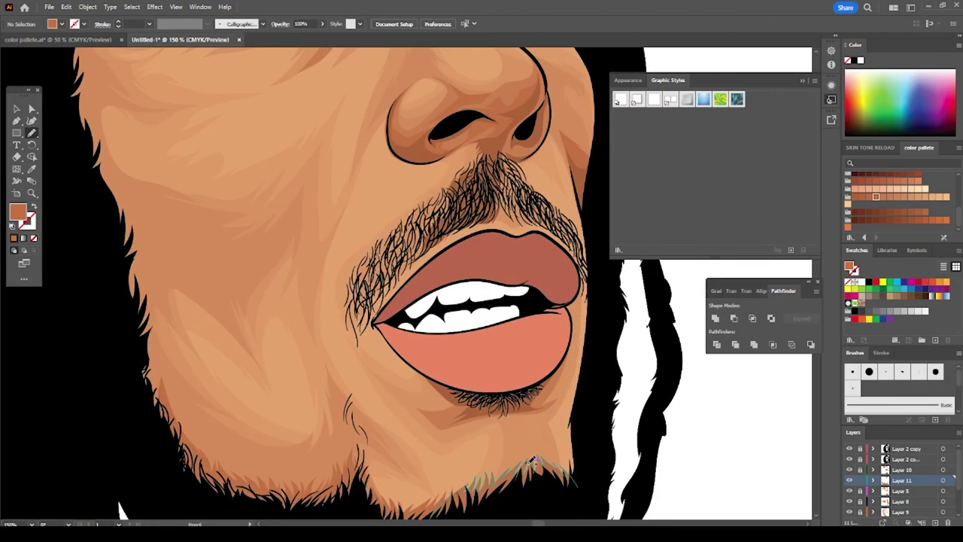
pyautogui.scroll(-2, 224, 312)
pyautogui.scroll(-2, 301, 269)
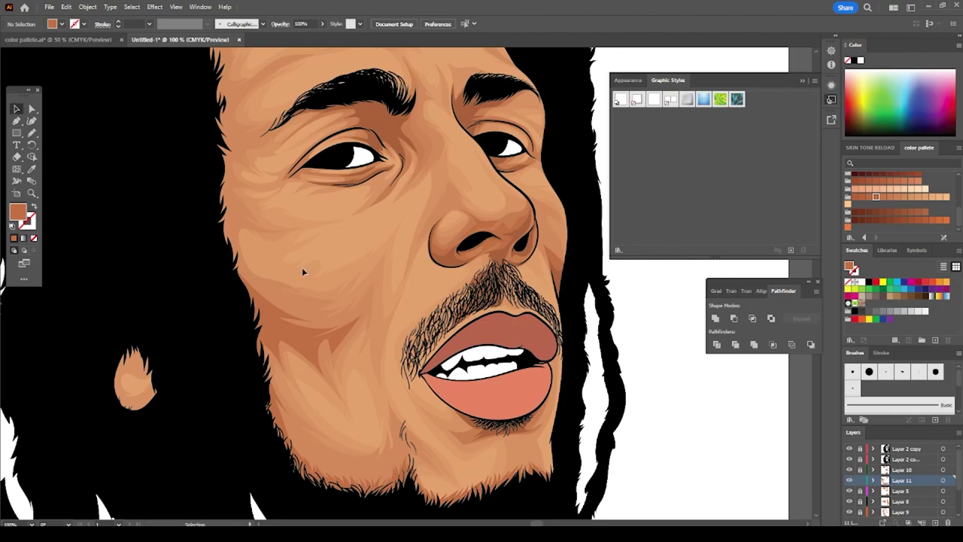
pyautogui.press('v')
pyautogui.scroll(3, 408, 267)
pyautogui.press('n')
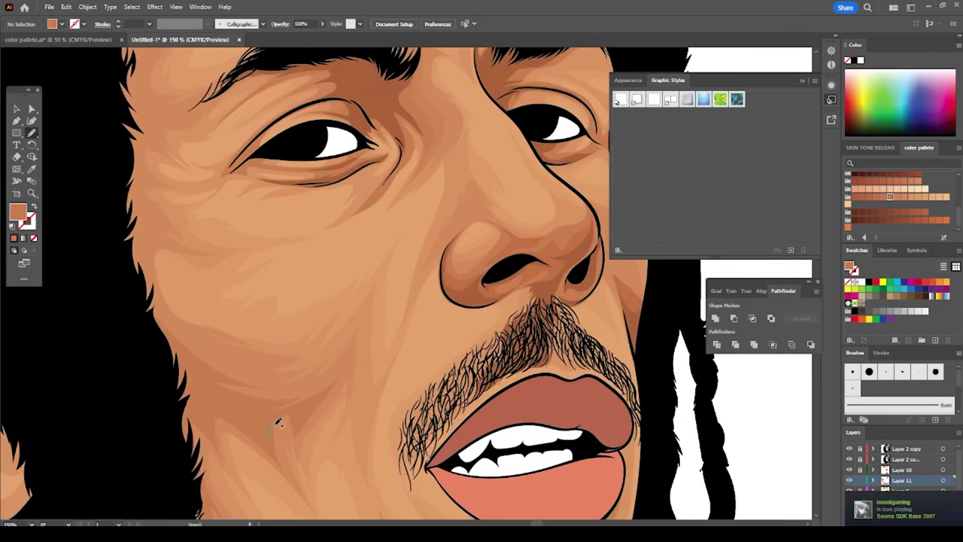
pyautogui.scroll(-3, 172, 189)
pyautogui.scroll(4, 322, 349)
pyautogui.scroll(1, 323, 349)
pyautogui.moveTo(477, 234); pyautogui.dragTo(444, 285)
pyautogui.scroll(-3, 444, 285)
pyautogui.scroll(2, 612, 464)
pyautogui.scroll(4, 376, 211)
pyautogui.scroll(-2, 376, 211)
pyautogui.scroll(2, 216, 428)
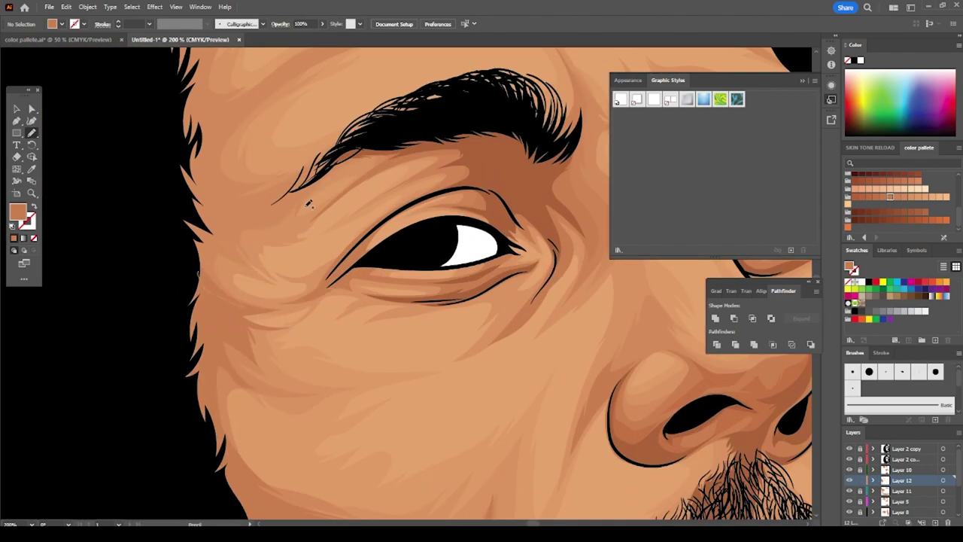
# - Pencil an extra hair stroke into the eyebrow
pyautogui.scroll(2, 323, 386)
pyautogui.scroll(2, 426, 258)
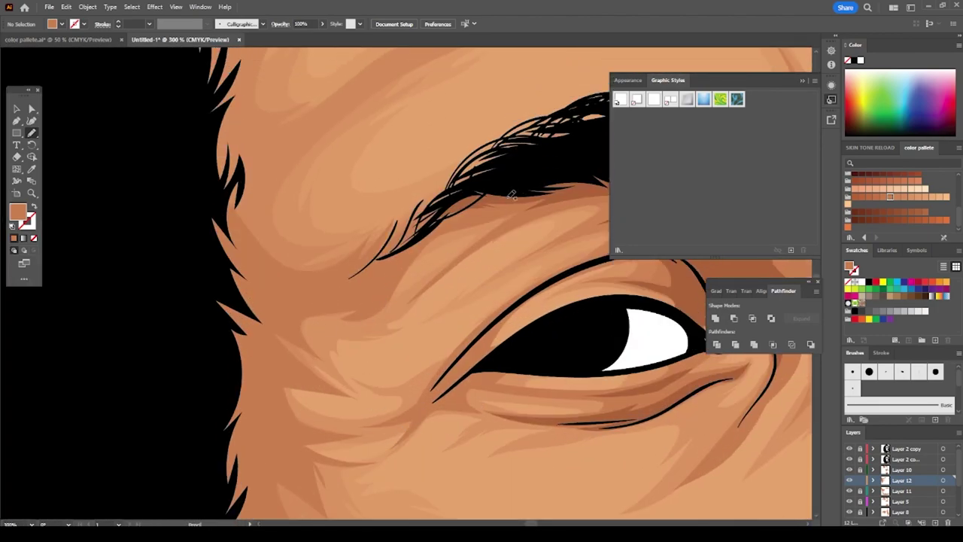
pyautogui.scroll(-6, 448, 279)
pyautogui.scroll(4, 543, 429)
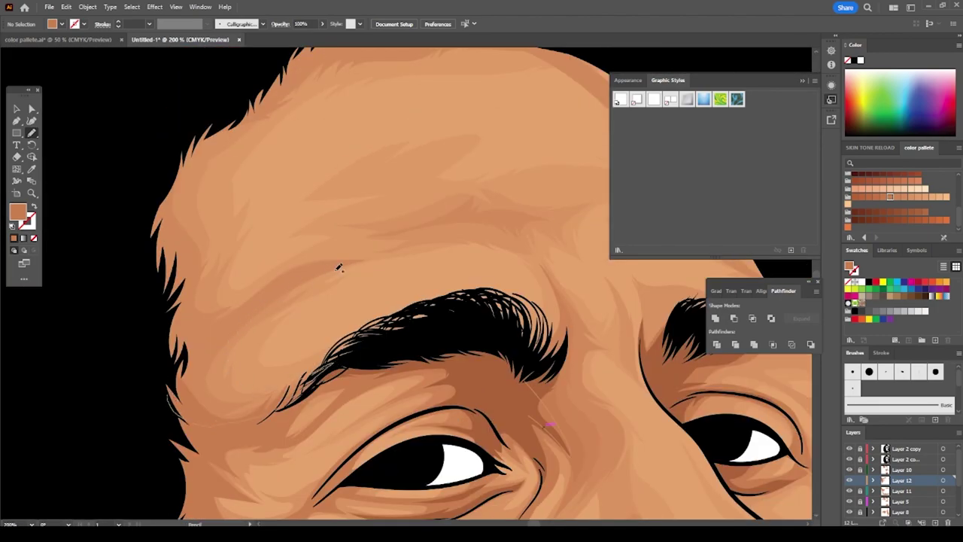
pyautogui.scroll(-6, 549, 425)
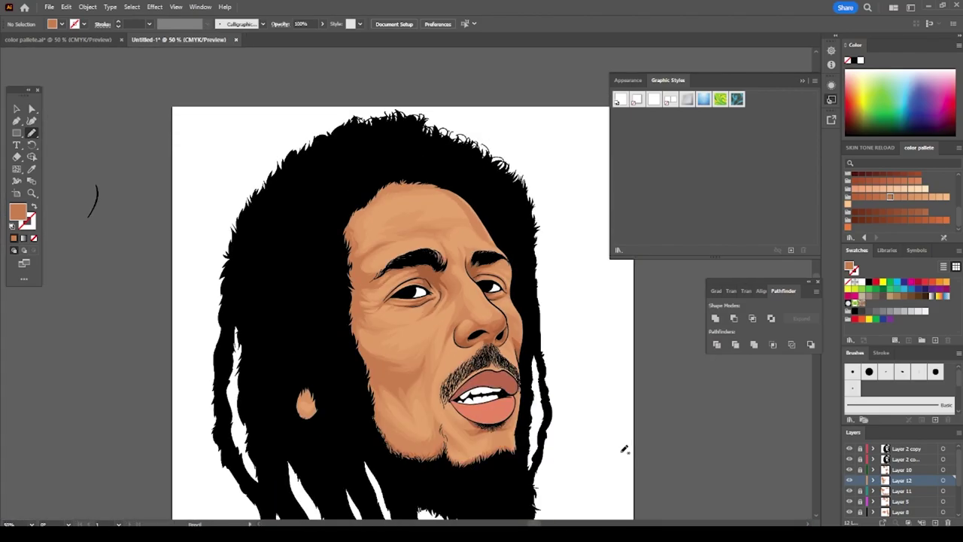
pyautogui.scroll(4, 624, 449)
pyautogui.scroll(-5, 563, 493)
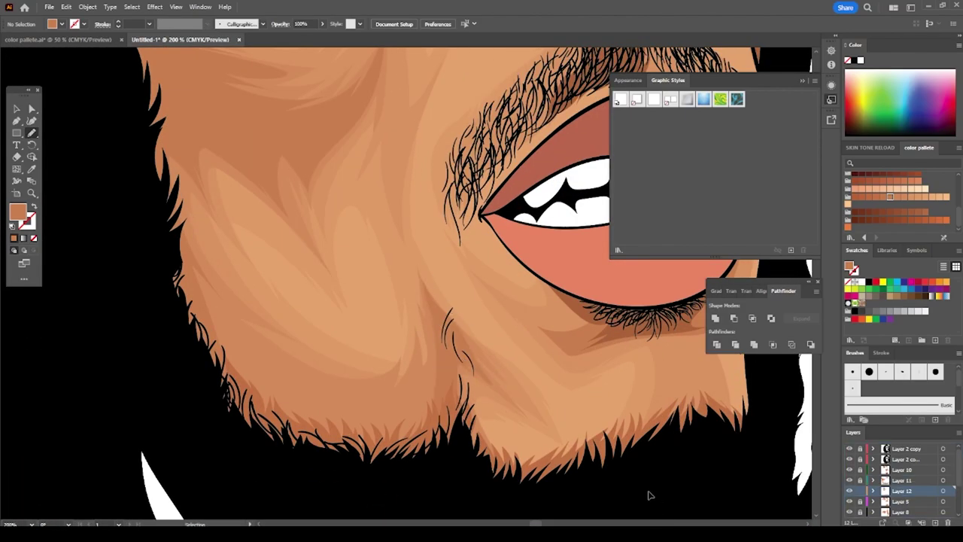
pyautogui.scroll(2, 445, 380)
pyautogui.scroll(4, 376, 188)
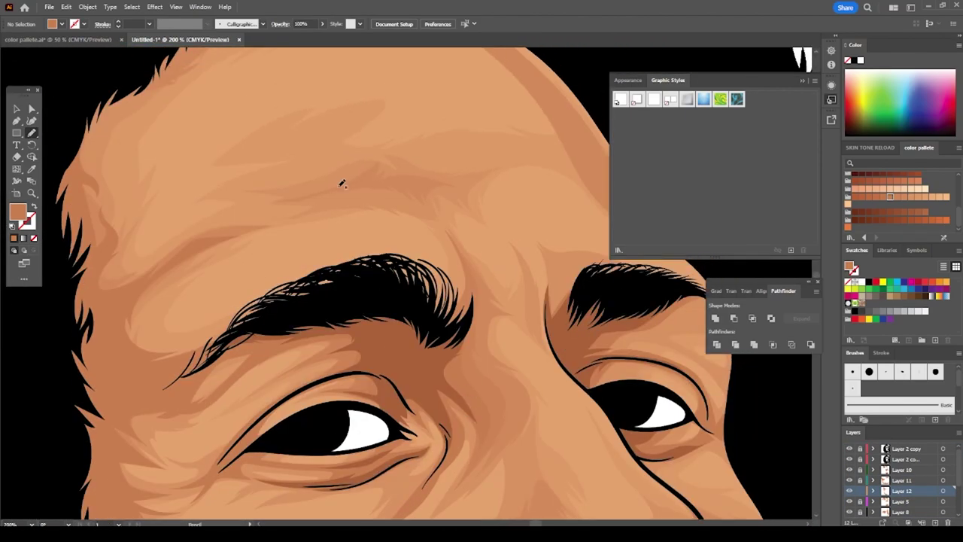
pyautogui.moveTo(426, 306); pyautogui.dragTo(451, 270)
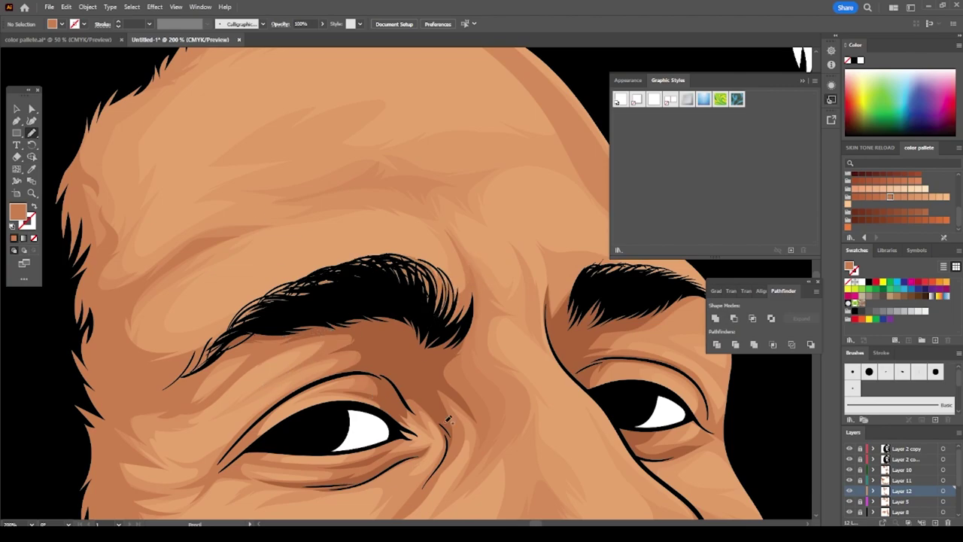
# - Draw spiky strands along the forehead hairline
pyautogui.scroll(2, 415, 411)
pyautogui.scroll(-2, 430, 357)
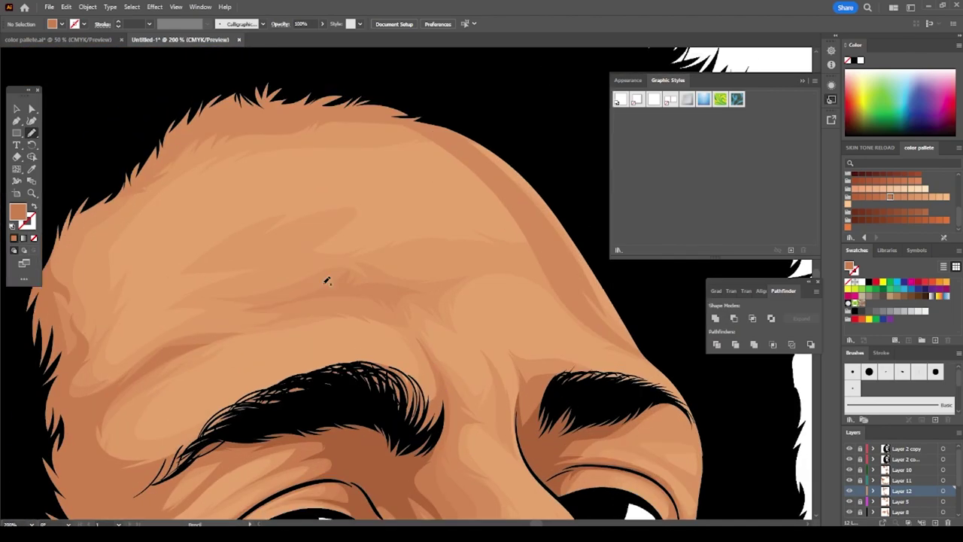
pyautogui.scroll(3, 47, 309)
pyautogui.moveTo(136, 274); pyautogui.dragTo(209, 227)
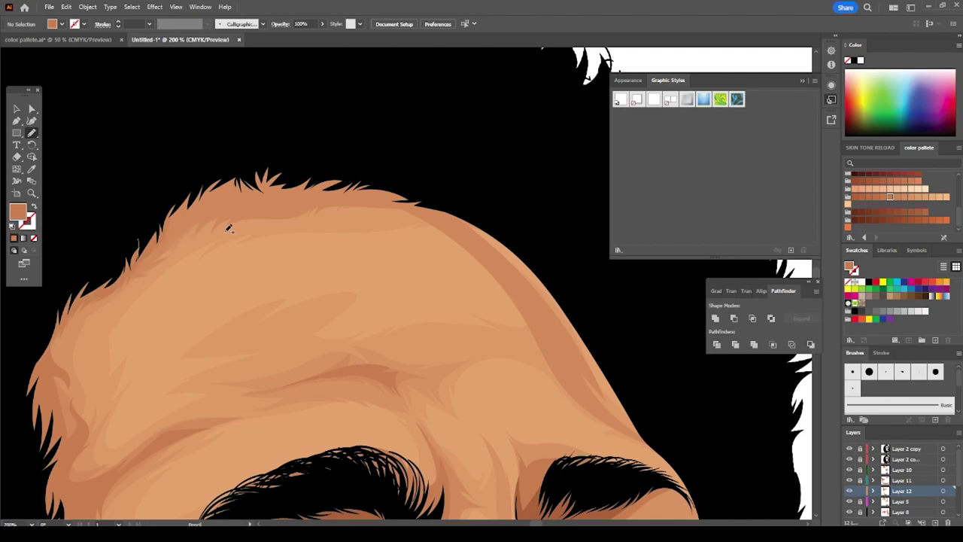
pyautogui.scroll(-3, 436, 208)
pyautogui.scroll(5, 466, 353)
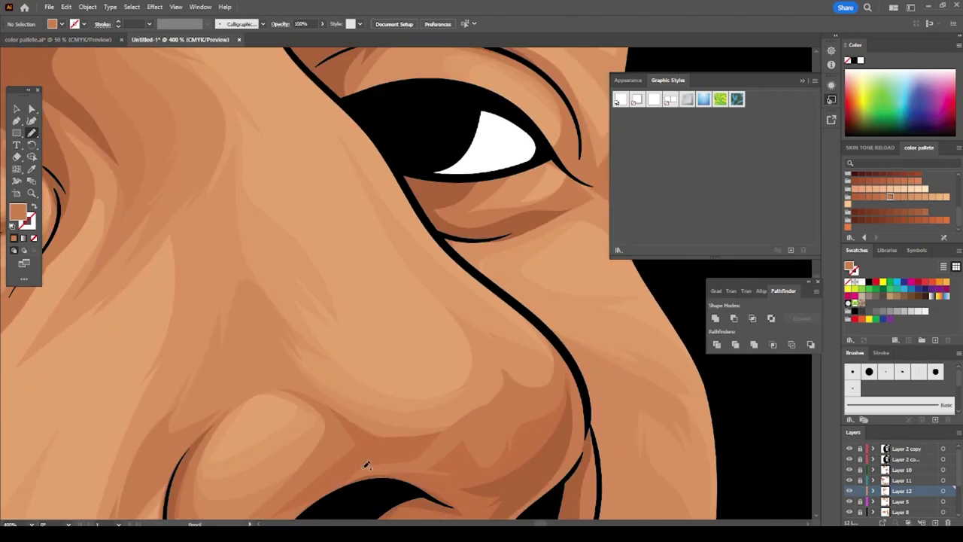
pyautogui.scroll(-5, 529, 316)
pyautogui.scroll(3, 529, 316)
pyautogui.scroll(-2, 896, 481)
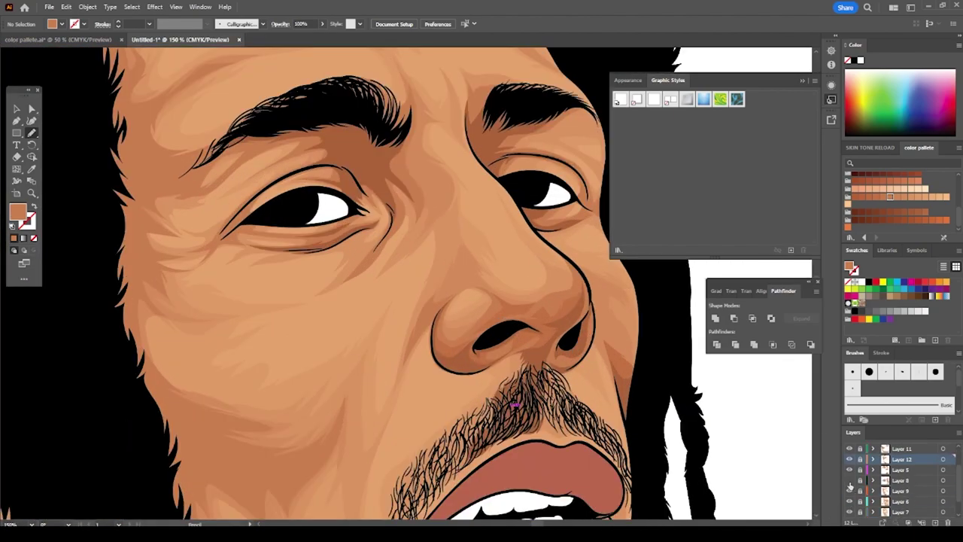
pyautogui.scroll(2, 851, 497)
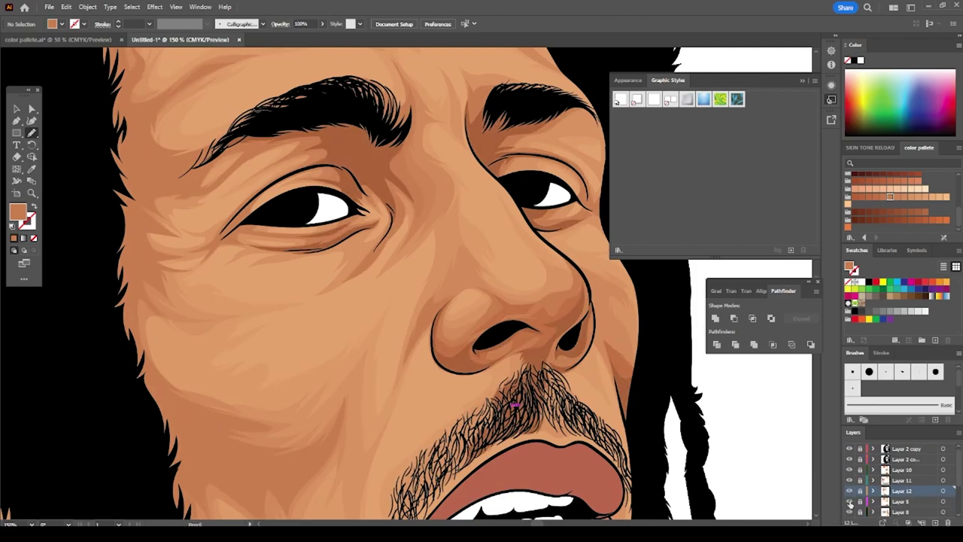
# - Sample a skin colour and move Layer 13 below Layer 8
pyautogui.click(170, 292)
pyautogui.press('n')
pyautogui.scroll(2, 406, 128)
pyautogui.scroll(-2, 906, 474)
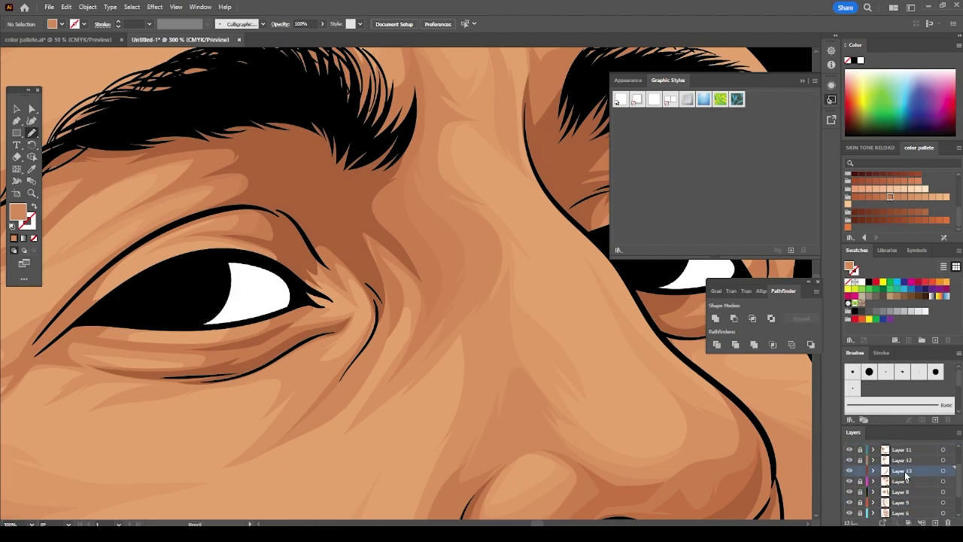
pyautogui.moveTo(906, 472); pyautogui.dragTo(903, 497)
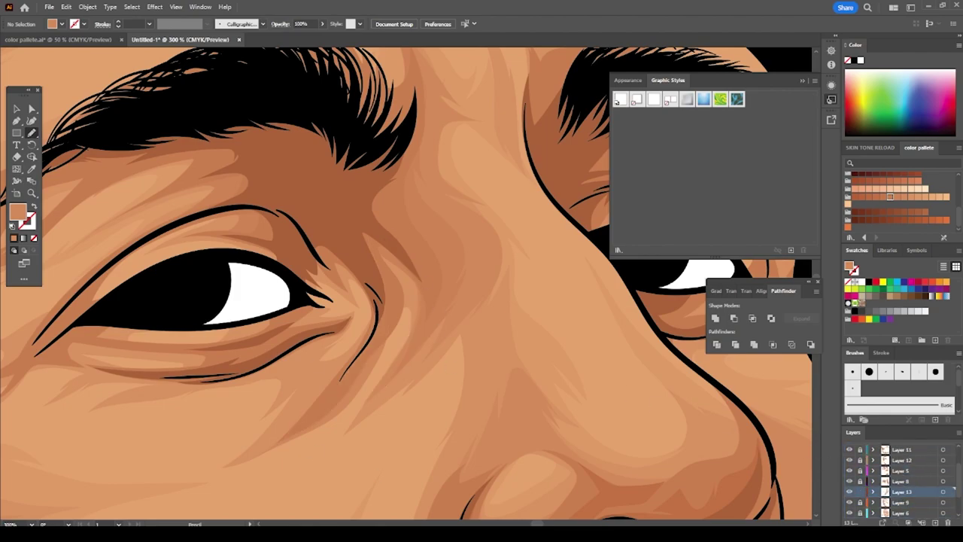
pyautogui.hscroll(5, 333, 215)
pyautogui.scroll(-5, 301, 241)
# - Pencil a skin-shading stroke down along the nose
pyautogui.moveTo(380, 181); pyautogui.dragTo(576, 447)
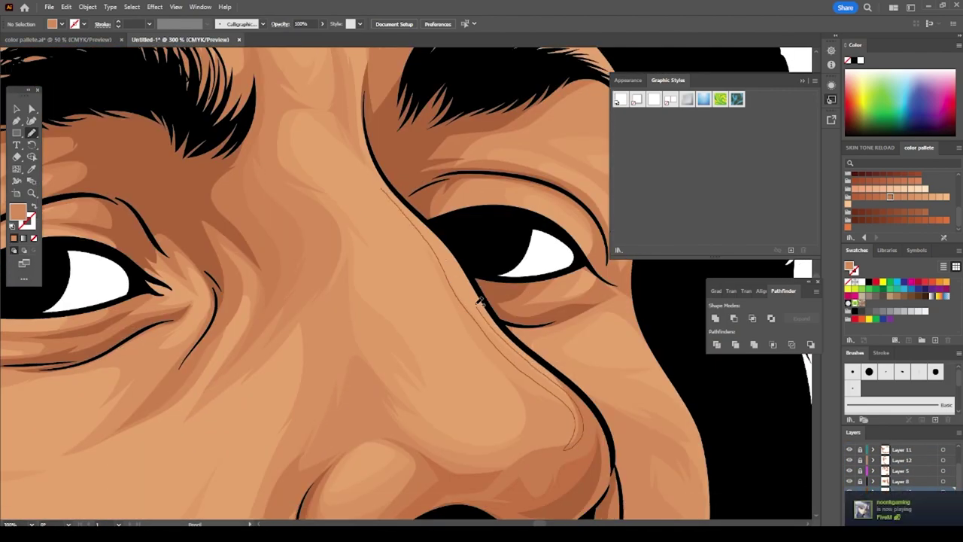
pyautogui.scroll(3, 376, 285)
pyautogui.scroll(3, 339, 264)
pyautogui.scroll(1, 308, 243)
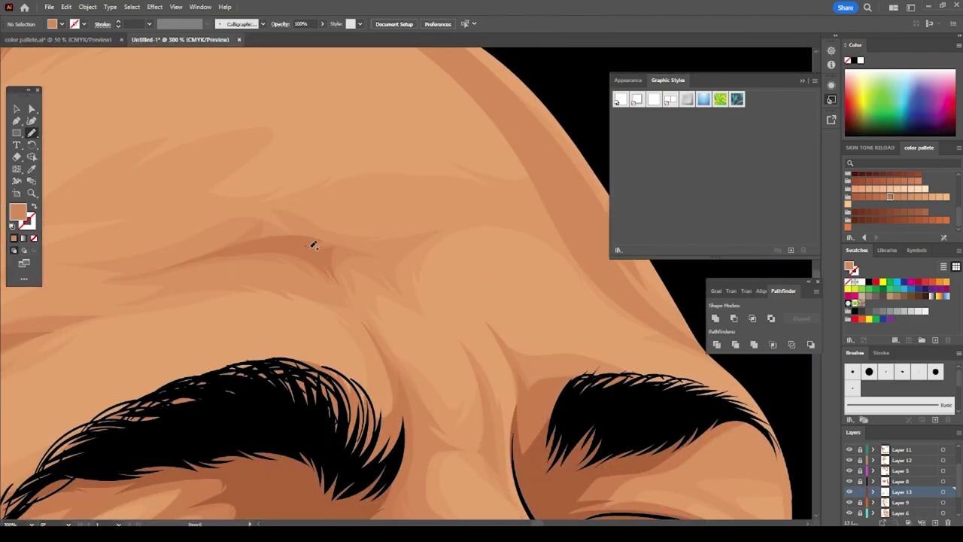
pyautogui.scroll(-5, 307, 219)
pyautogui.scroll(5, 298, 339)
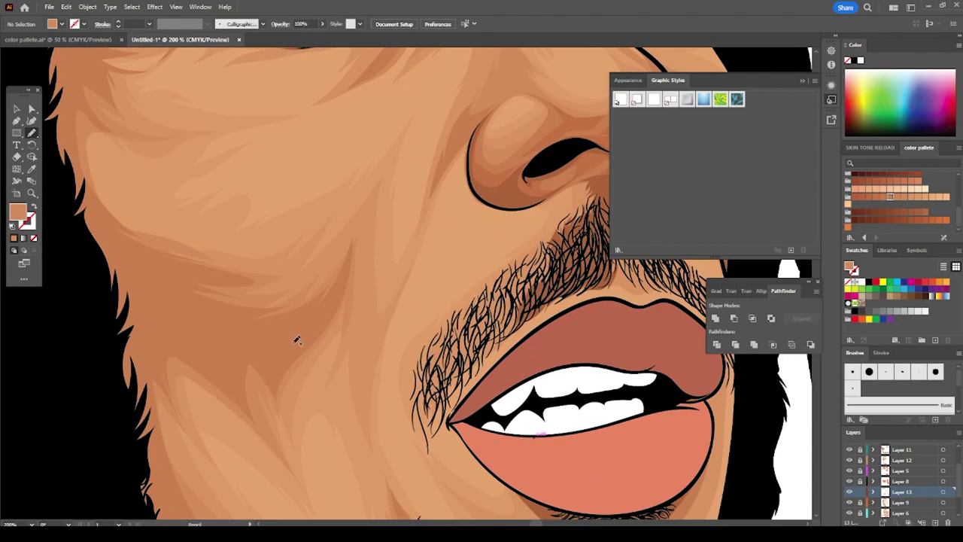
pyautogui.scroll(-2, 376, 323)
pyautogui.scroll(2, 354, 316)
# - Add shading strokes on the cheek and beside the left eyebrow
pyautogui.moveTo(375, 299); pyautogui.dragTo(322, 311)
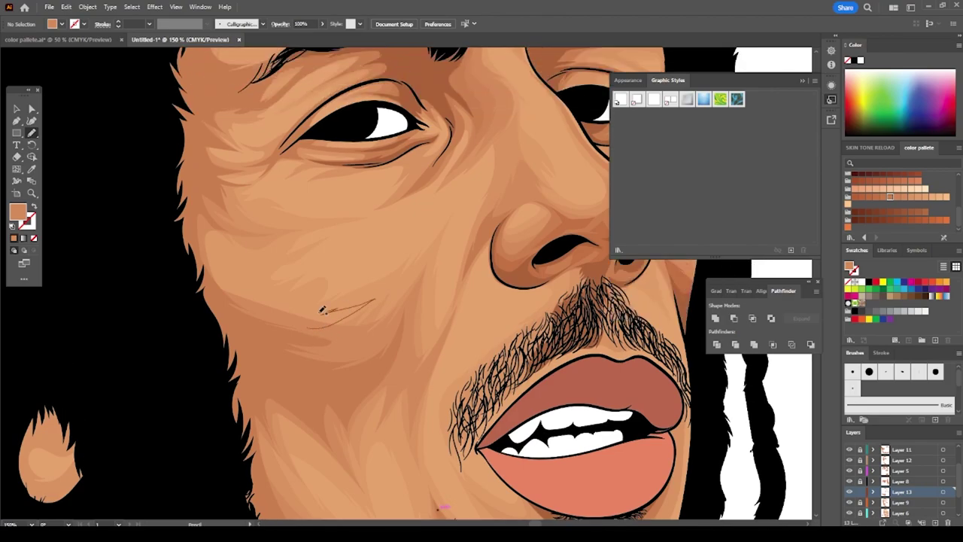
pyautogui.scroll(-5, 236, 222)
pyautogui.scroll(4, 301, 225)
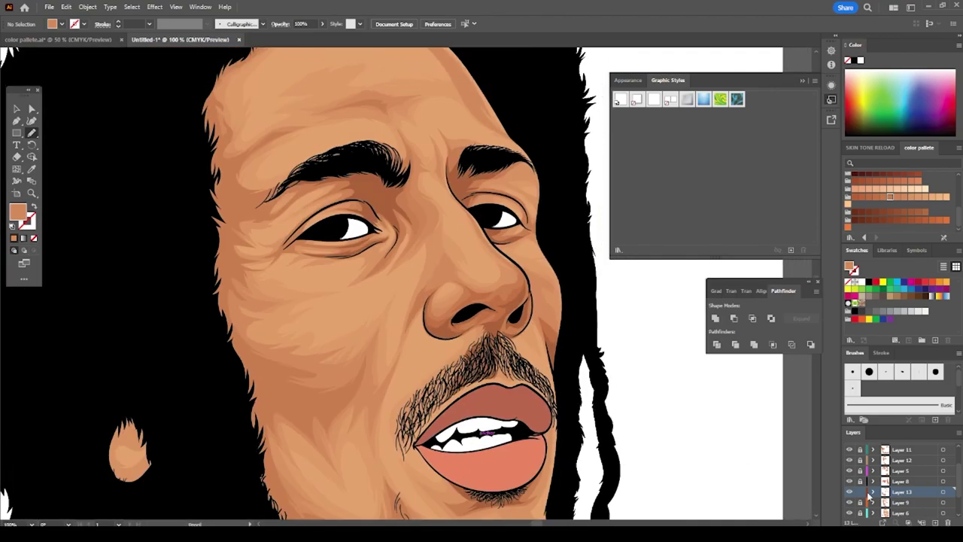
pyautogui.scroll(-1, 895, 482)
pyautogui.scroll(4, 346, 173)
pyautogui.moveTo(109, 345); pyautogui.dragTo(94, 419)
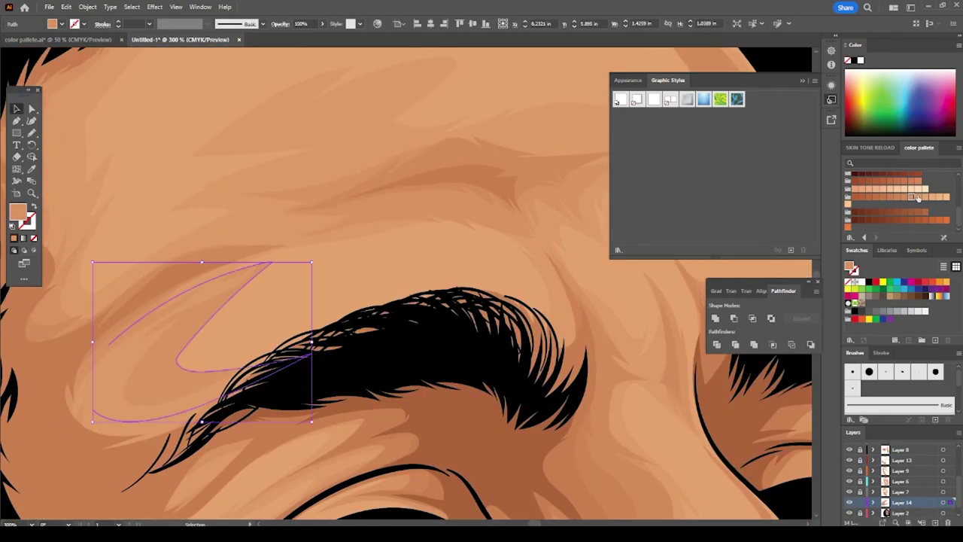
# - Brush a lighter highlight stroke above the eyebrow
pyautogui.scroll(-5, 344, 301)
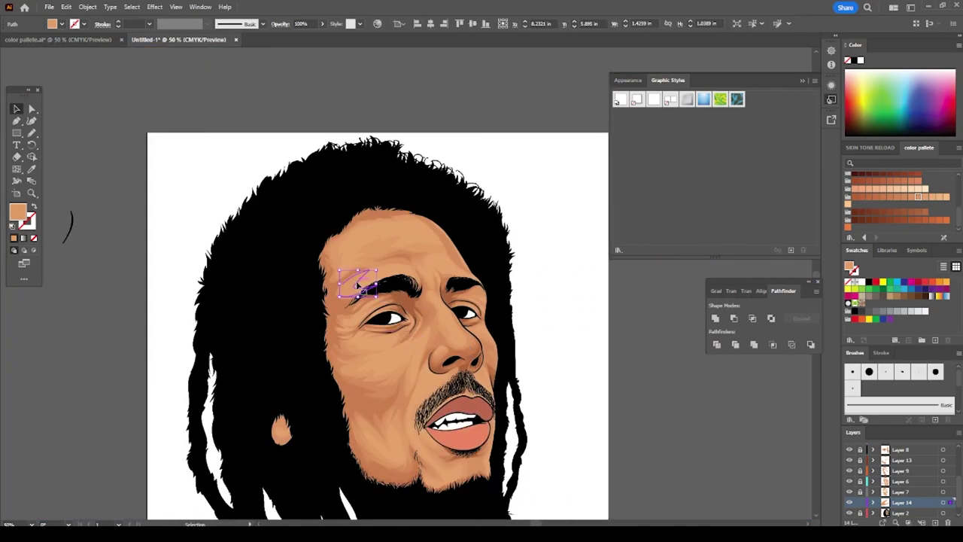
pyautogui.scroll(3, 346, 286)
pyautogui.scroll(2, 376, 270)
pyautogui.hotkey('ctrl', 'shift', 'a')
pyautogui.press('b')
pyautogui.scroll(-2, 389, 250)
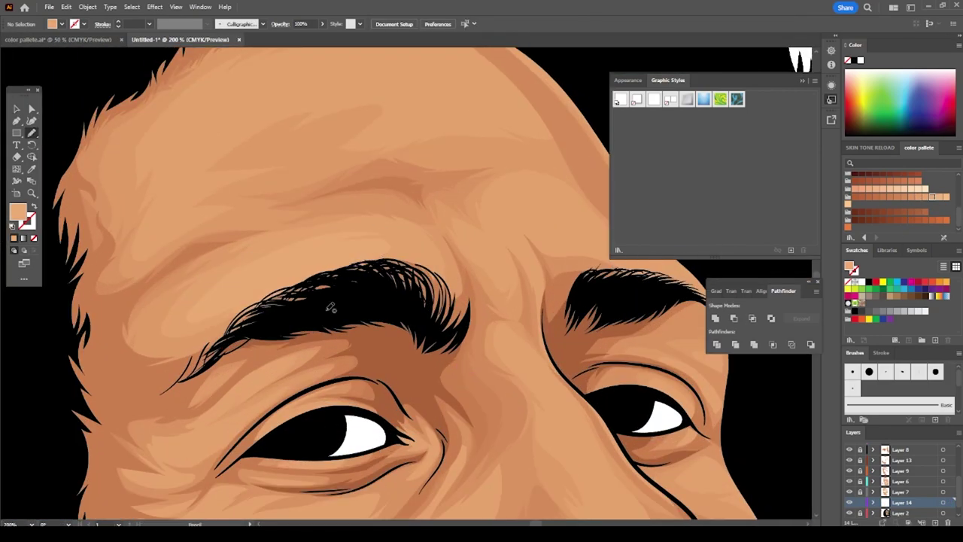
pyautogui.scroll(1, 389, 250)
pyautogui.moveTo(470, 284); pyautogui.dragTo(316, 360)
pyautogui.scroll(2, 525, 427)
pyautogui.keyDown('ctrl'); pyautogui.click(525, 428); pyautogui.keyUp('ctrl')
# - Add a lighter stroke on the forehead and a shading stroke down the nose
pyautogui.press('b')
pyautogui.moveTo(354, 258); pyautogui.dragTo(248, 279)
pyautogui.scroll(-5, 326, 285)
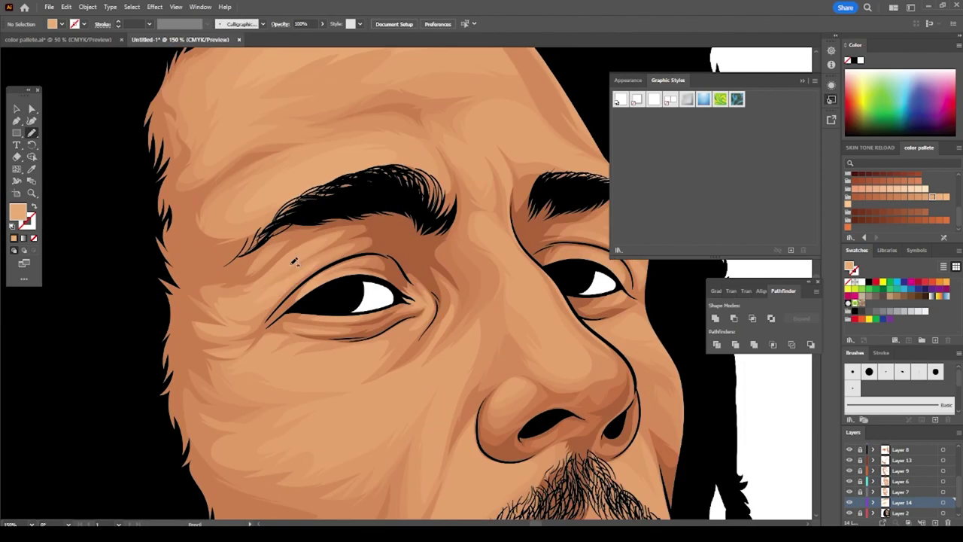
pyautogui.scroll(-1, 392, 342)
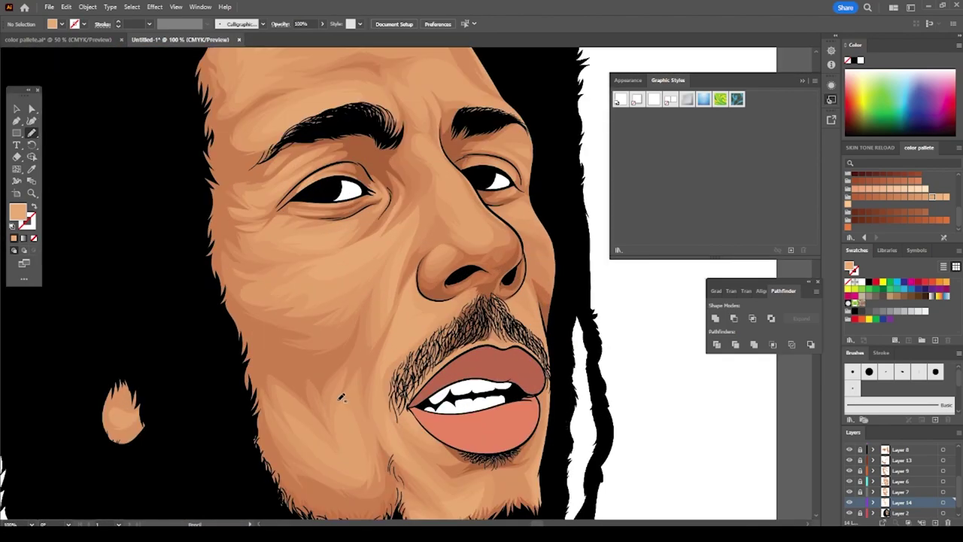
pyautogui.scroll(2, 499, 296)
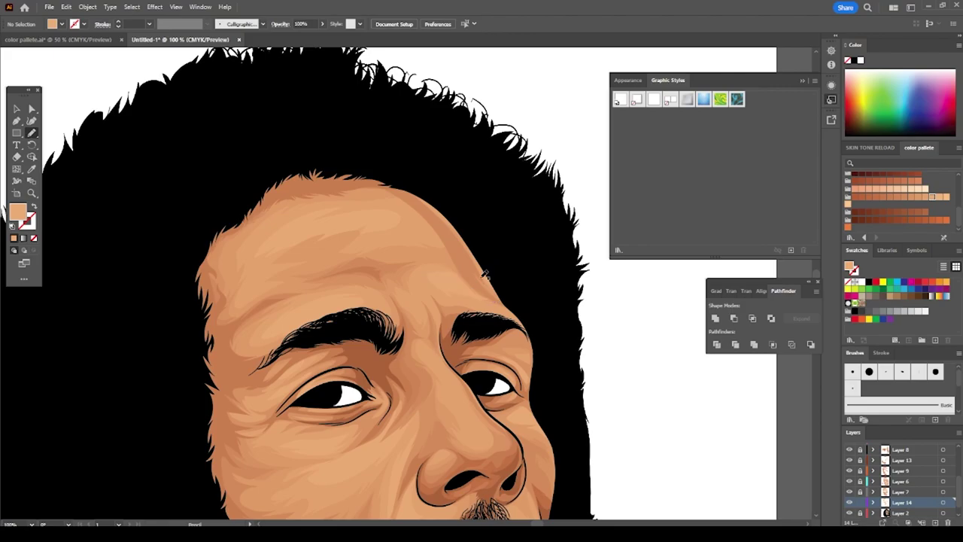
pyautogui.hotkey('ctrl', '=')
pyautogui.hotkey('ctrl', '=')
pyautogui.scroll(2, 496, 301)
pyautogui.moveTo(594, 426); pyautogui.dragTo(533, 357)
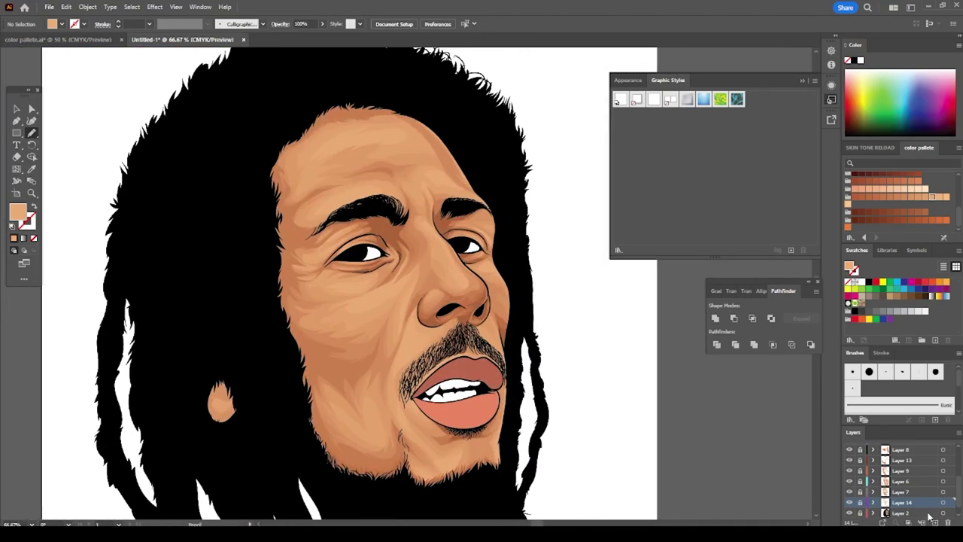
# - Create Layer 15 above Layer 14, then zoom around the face to review shading
pyautogui.click(933, 519)
pyautogui.scroll(3, 580, 358)
pyautogui.scroll(3, 580, 358)
pyautogui.scroll(-2, 580, 447)
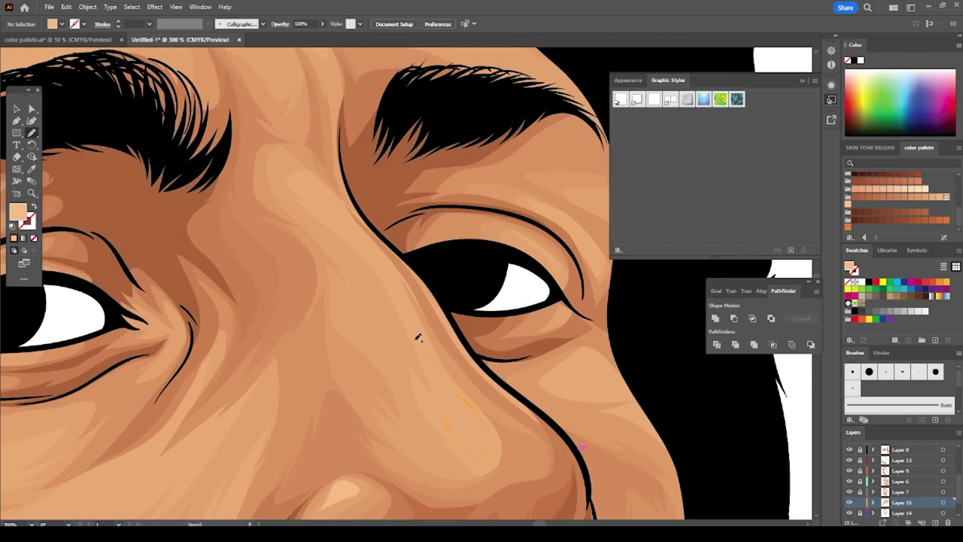
pyautogui.scroll(-2, 441, 301)
pyautogui.scroll(-1, 404, 289)
pyautogui.scroll(-3, 430, 451)
pyautogui.scroll(3, 369, 435)
pyautogui.scroll(-2, 580, 492)
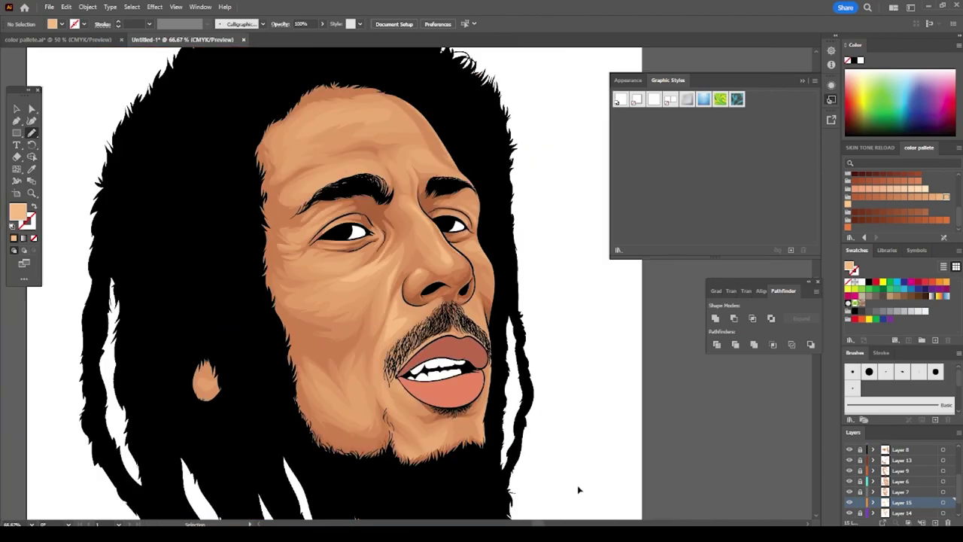
pyautogui.scroll(2, 275, 351)
pyautogui.scroll(2, 225, 345)
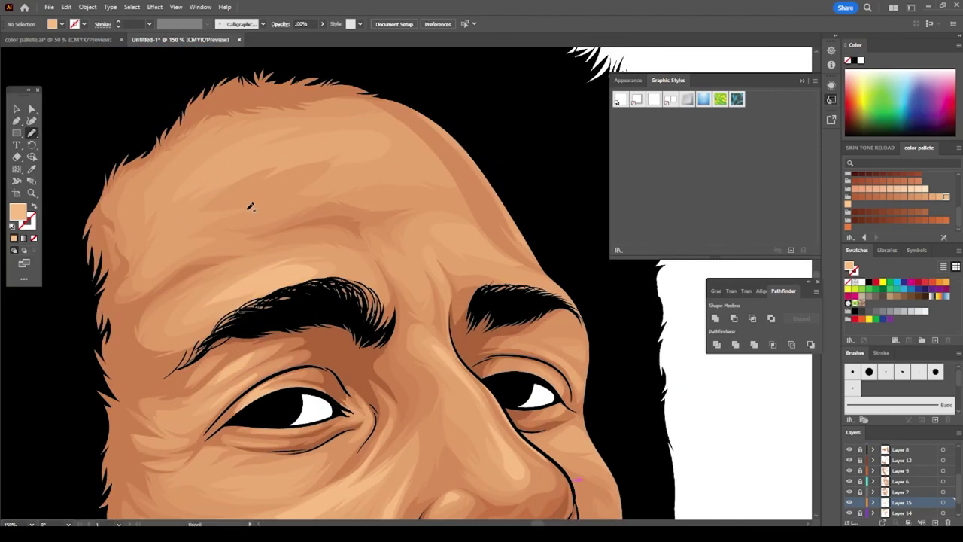
pyautogui.scroll(-2, 598, 510)
pyautogui.scroll(2, 328, 313)
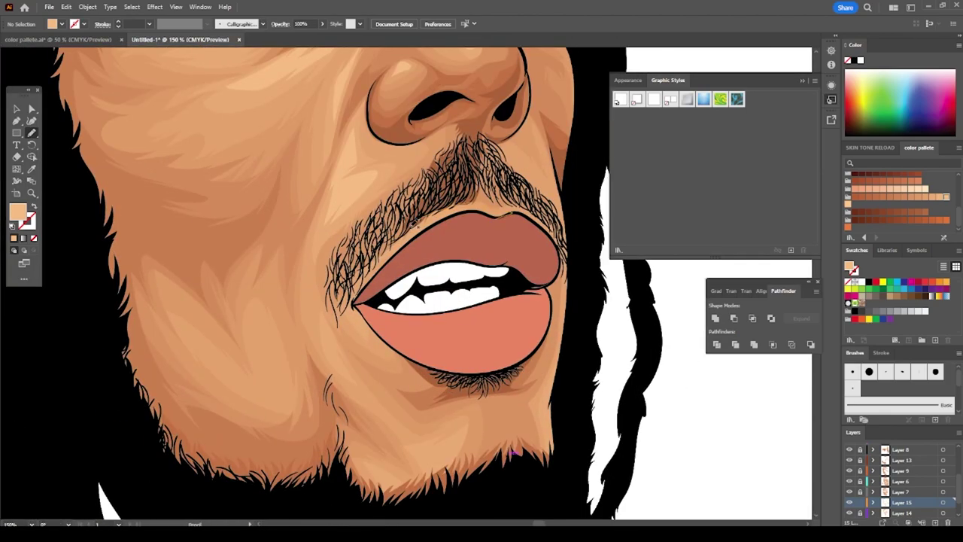
pyautogui.scroll(3, 516, 338)
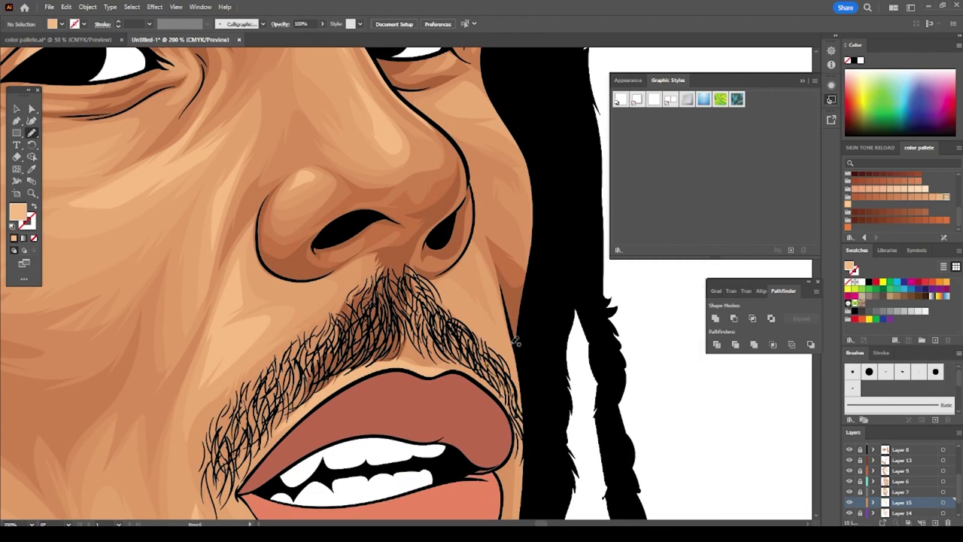
pyautogui.scroll(-4, 505, 409)
pyautogui.scroll(5, 465, 256)
pyautogui.scroll(-2, 465, 256)
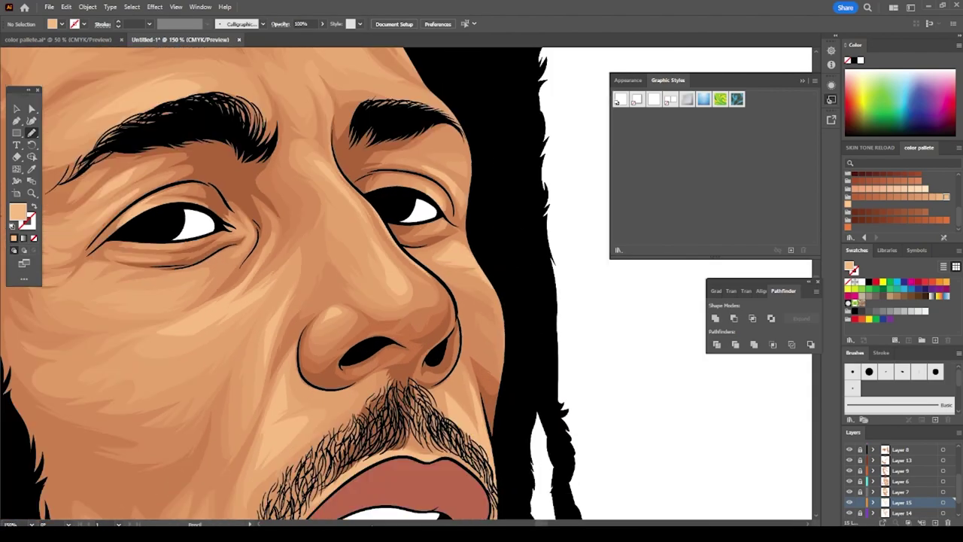
pyautogui.scroll(1, 394, 377)
pyautogui.scroll(-5, 636, 344)
pyautogui.scroll(2, 636, 344)
pyautogui.scroll(1, 637, 339)
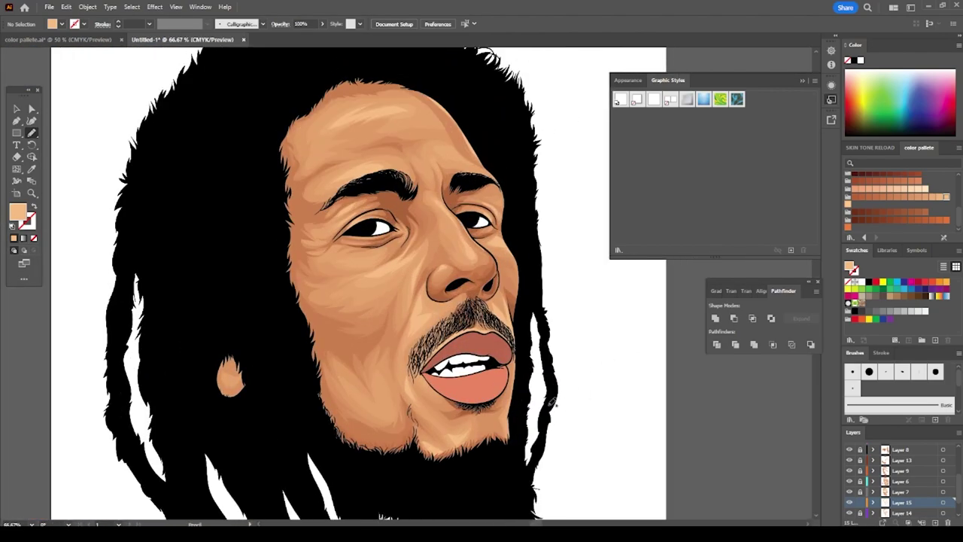
pyautogui.scroll(-1, 546, 395)
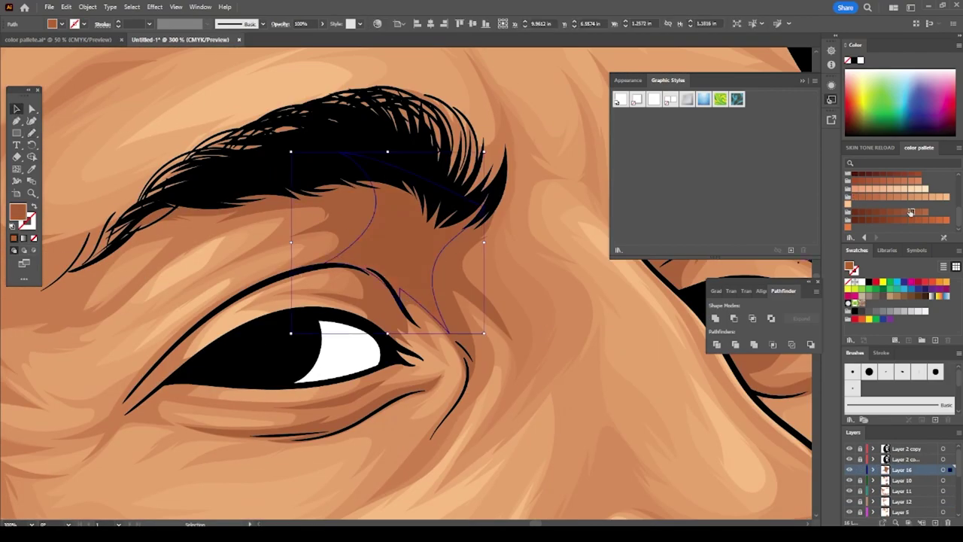
# - Draw shading strokes below the eyebrow and above the eyelid line, extending left
pyautogui.scroll(-5, 597, 374)
pyautogui.scroll(5, 370, 314)
pyautogui.moveTo(419, 346); pyautogui.dragTo(472, 370)
pyautogui.moveTo(350, 343); pyautogui.dragTo(310, 346)
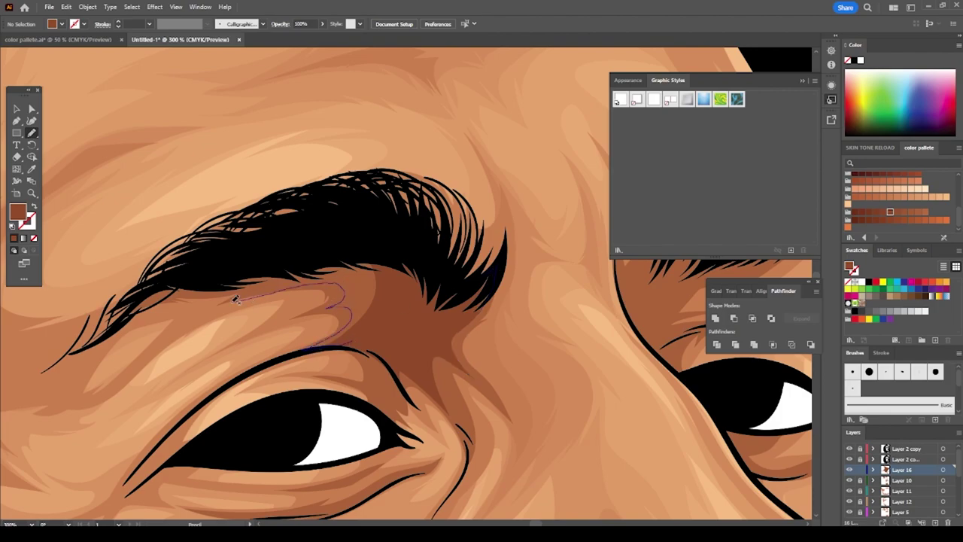
pyautogui.moveTo(242, 299); pyautogui.dragTo(164, 298)
# - Add darker shading strokes along the nostril edge and under both nostrils
pyautogui.scroll(-5, 355, 179)
pyautogui.scroll(5, 354, 179)
pyautogui.scroll(-5, 452, 338)
pyautogui.scroll(5, 561, 439)
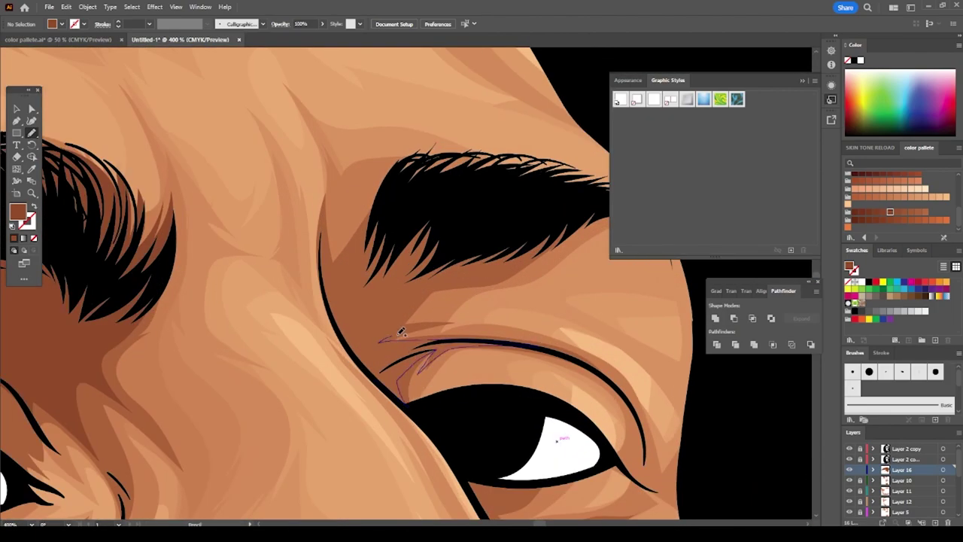
pyautogui.scroll(-5, 452, 339)
pyautogui.scroll(4, 507, 346)
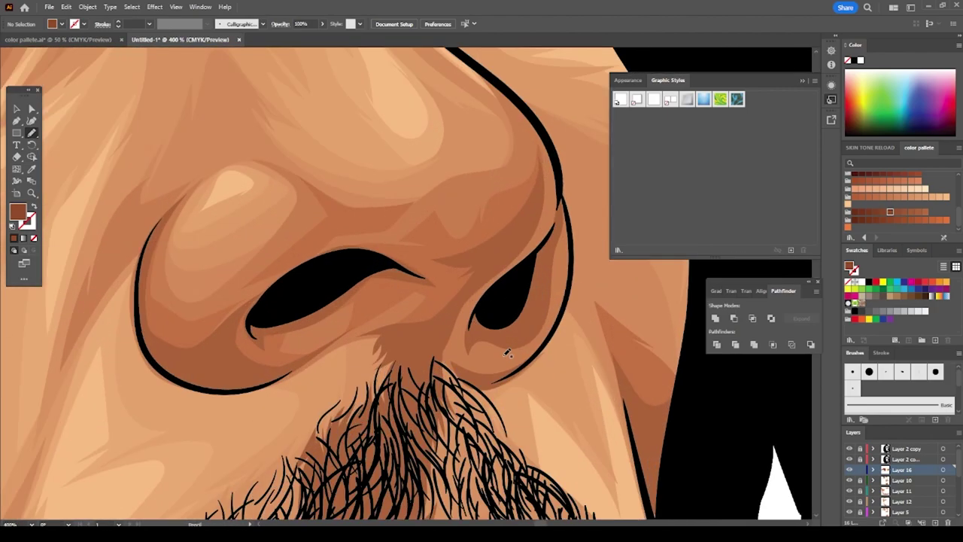
pyautogui.scroll(1, 507, 346)
pyautogui.moveTo(469, 366); pyautogui.dragTo(527, 375)
pyautogui.moveTo(556, 260); pyautogui.dragTo(559, 254)
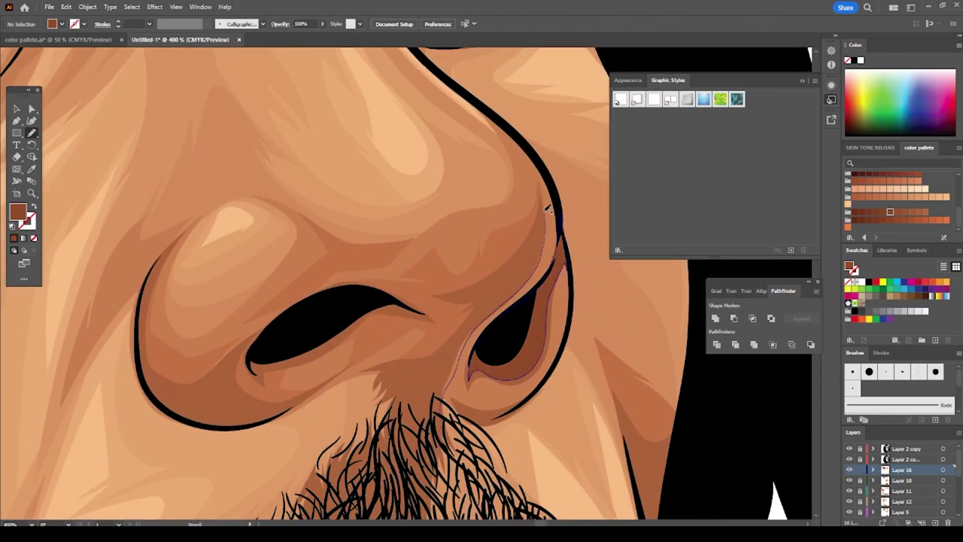
pyautogui.moveTo(369, 331); pyautogui.dragTo(425, 313)
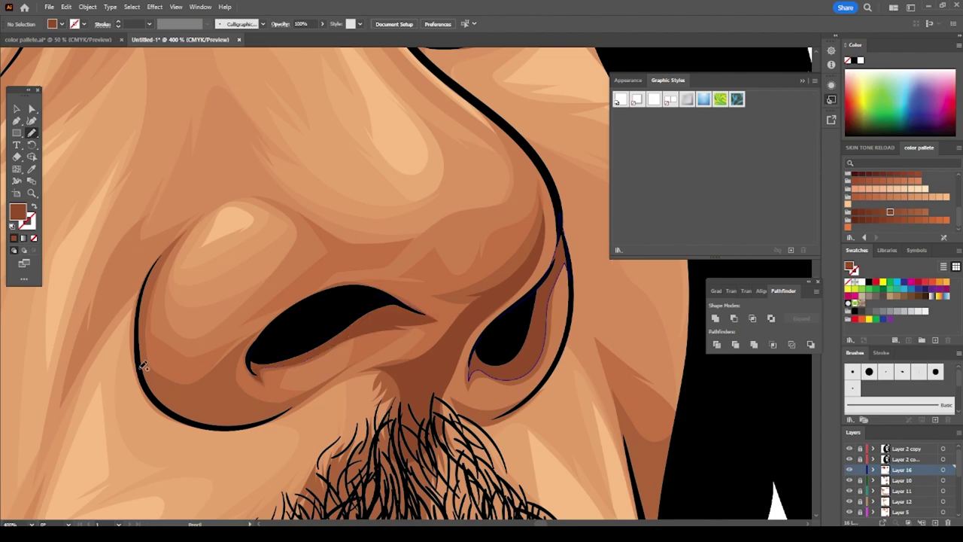
pyautogui.moveTo(239, 393); pyautogui.dragTo(240, 393)
# - Add a shading stroke along the eye crease
pyautogui.scroll(-5, 663, 452)
pyautogui.scroll(5, 284, 164)
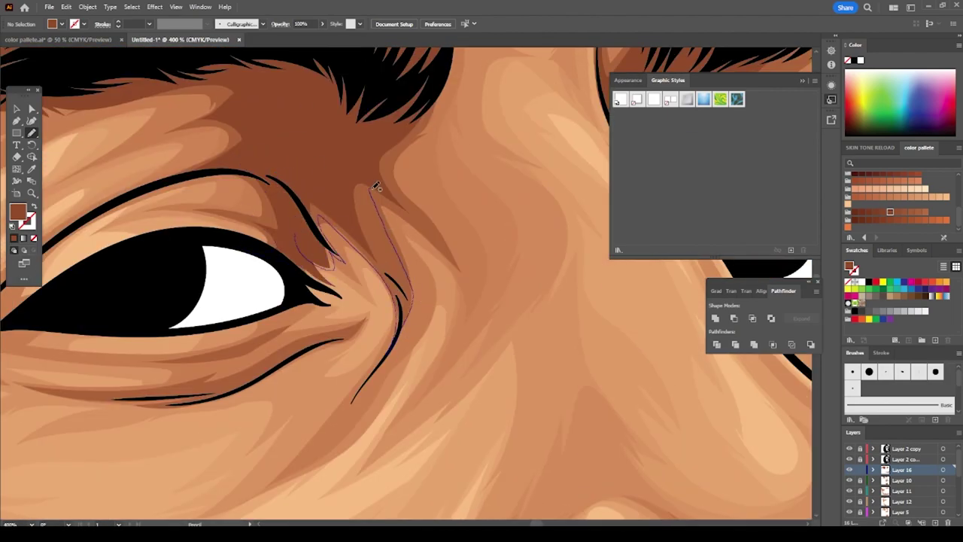
pyautogui.moveTo(374, 185); pyautogui.dragTo(374, 186)
pyautogui.scroll(-5, 607, 453)
pyautogui.scroll(5, 466, 443)
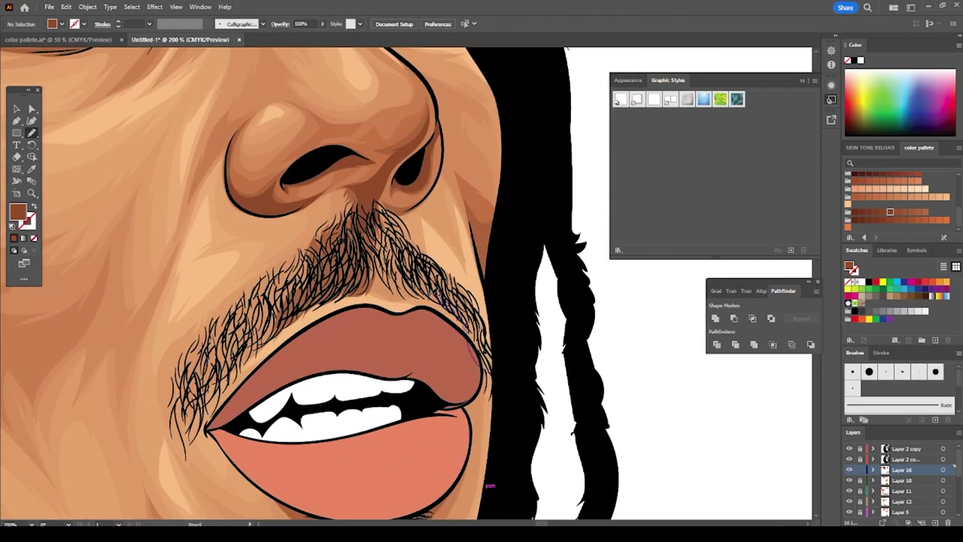
pyautogui.scroll(-5, 507, 409)
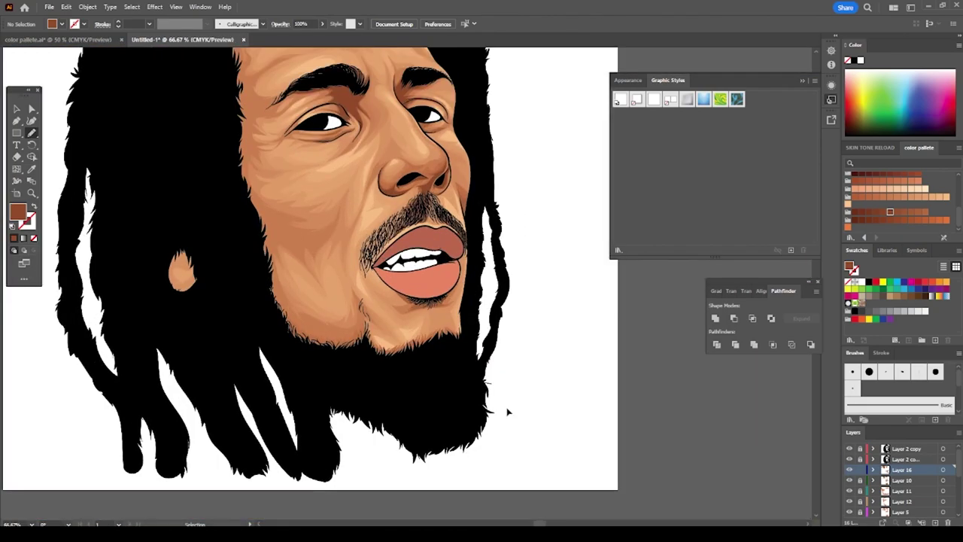
pyautogui.scroll(5, 442, 322)
pyautogui.scroll(-5, 555, 361)
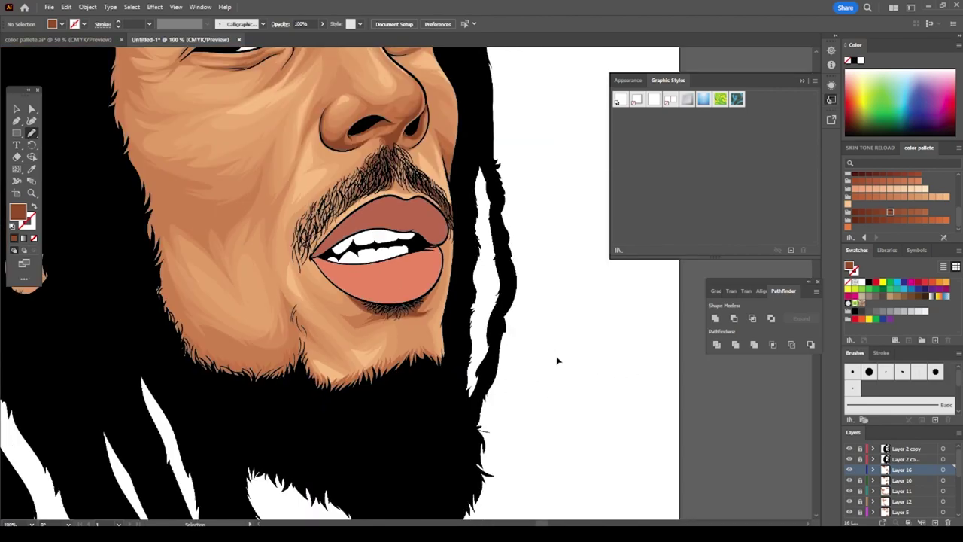
pyautogui.scroll(1, 554, 361)
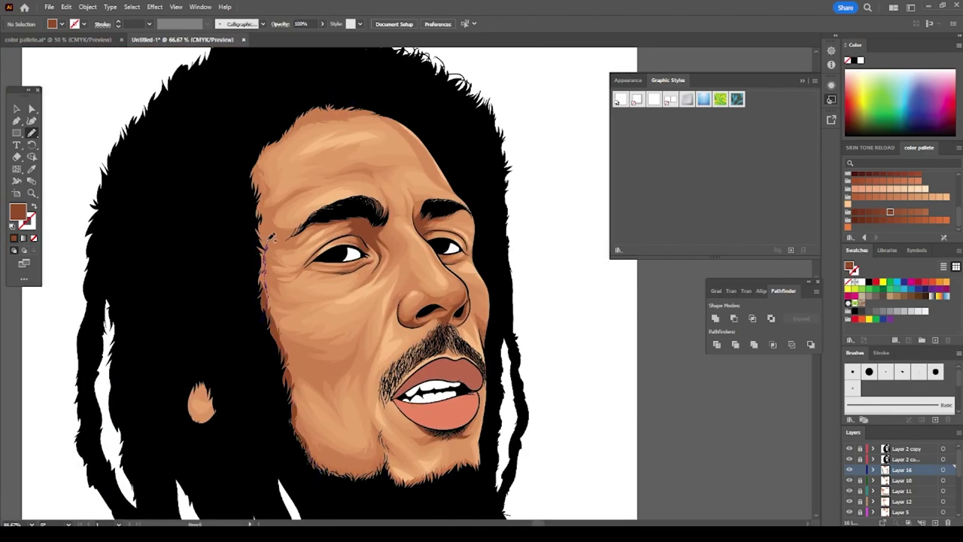
# - Make Layer 10 active, add a new layer above it, and zoom closer on the face
pyautogui.scroll(2, 356, 225)
pyautogui.scroll(-1, 355, 226)
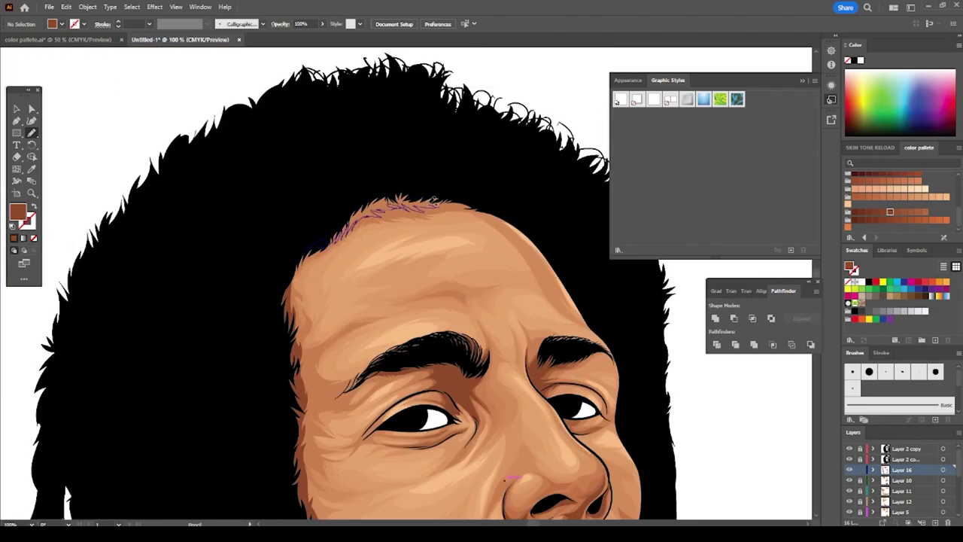
pyautogui.scroll(-3, 198, 226)
pyautogui.scroll(4, 299, 387)
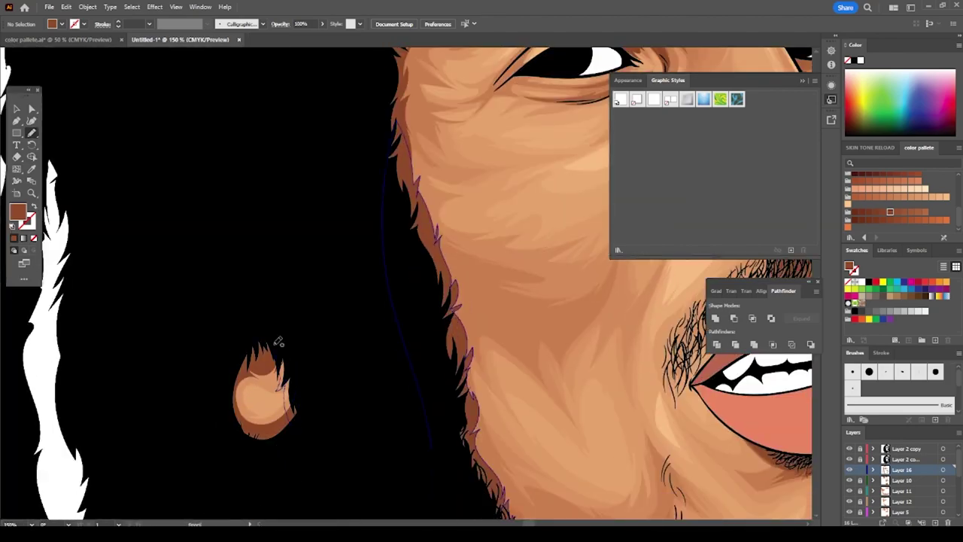
pyautogui.scroll(-3, 531, 447)
pyautogui.scroll(2, 531, 447)
pyautogui.scroll(1, 491, 438)
pyautogui.scroll(1, 490, 438)
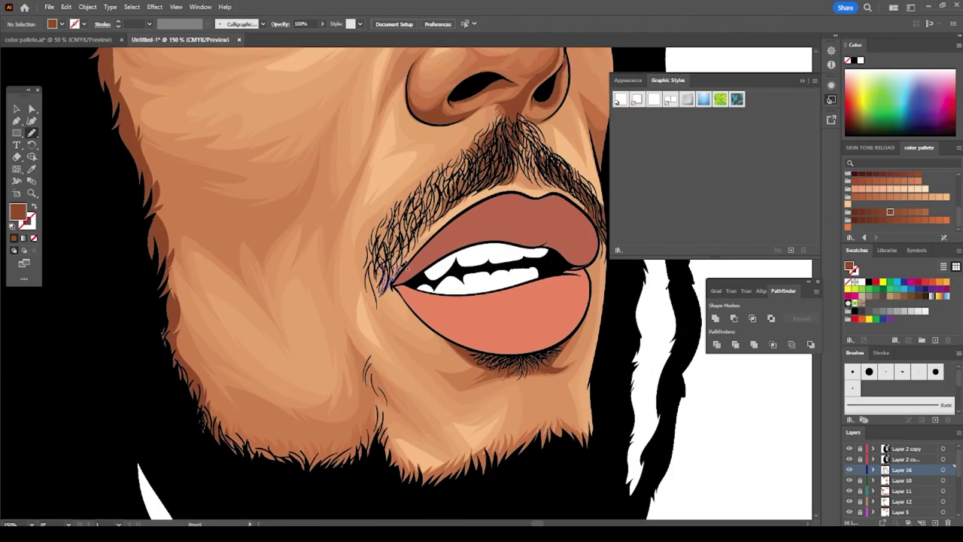
pyautogui.scroll(-3, 524, 437)
pyautogui.scroll(3, 523, 437)
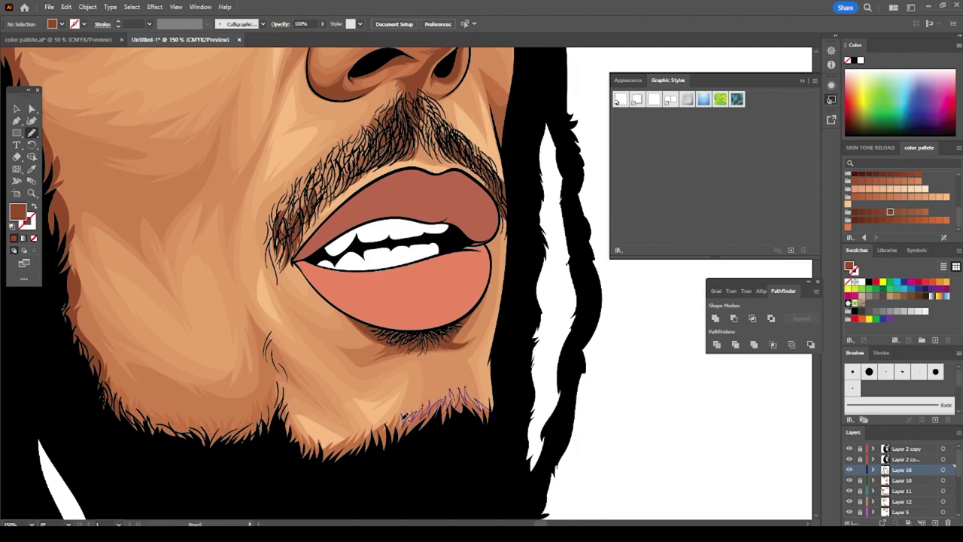
pyautogui.scroll(-3, 522, 455)
pyautogui.scroll(3, 669, 419)
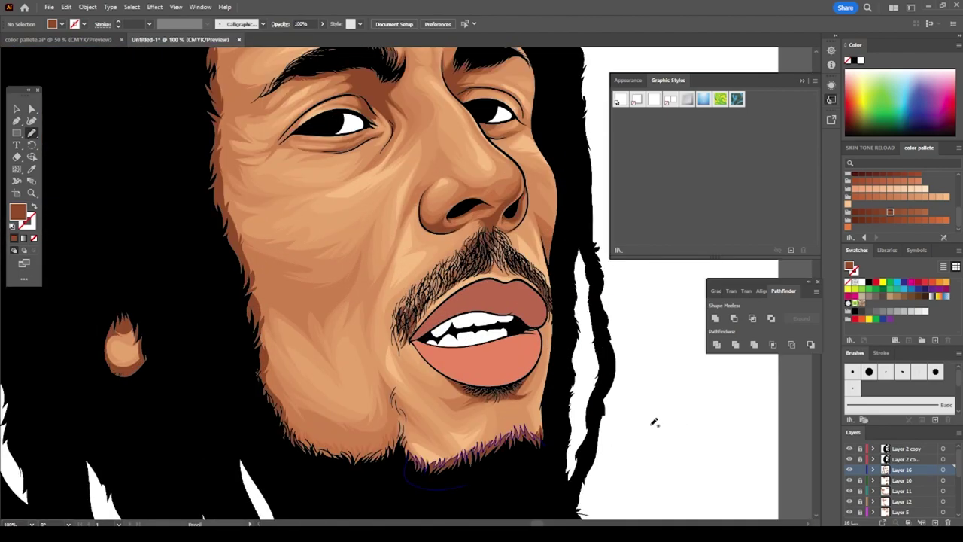
pyautogui.click(902, 480)
pyautogui.click(935, 522)
pyautogui.hotkey('ctrl', '+')
# - Select and remove the stray stroke on the cheek, then deselect everything
pyautogui.scroll(-3, 202, 309)
pyautogui.press('v')
pyautogui.scroll(3, 582, 370)
pyautogui.moveTo(211, 290); pyautogui.dragTo(278, 393)
pyautogui.scroll(2, 332, 425)
pyautogui.scroll(-3, 333, 424)
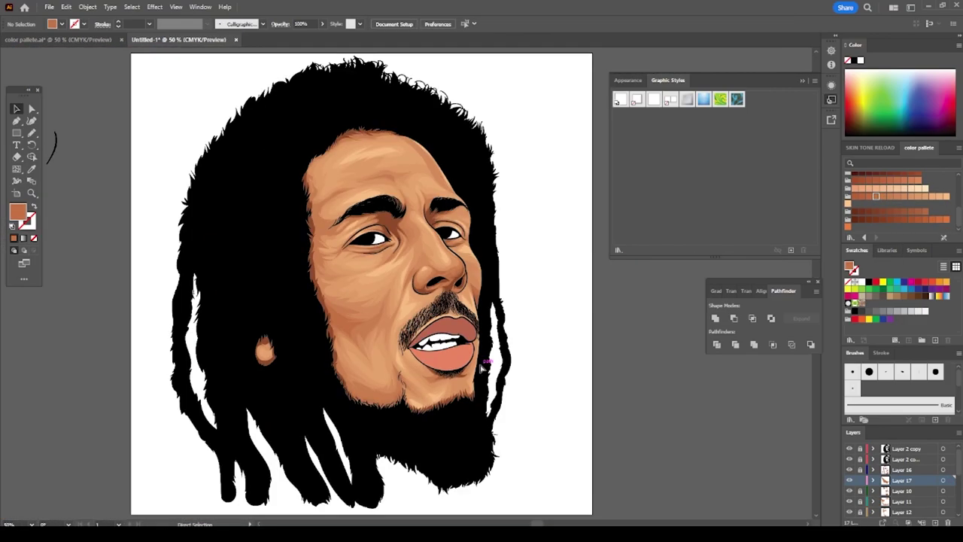
pyautogui.scroll(3, 97, 146)
pyautogui.press('n')
pyautogui.hotkey('ctrl', 'z')
pyautogui.scroll(-3, 376, 480)
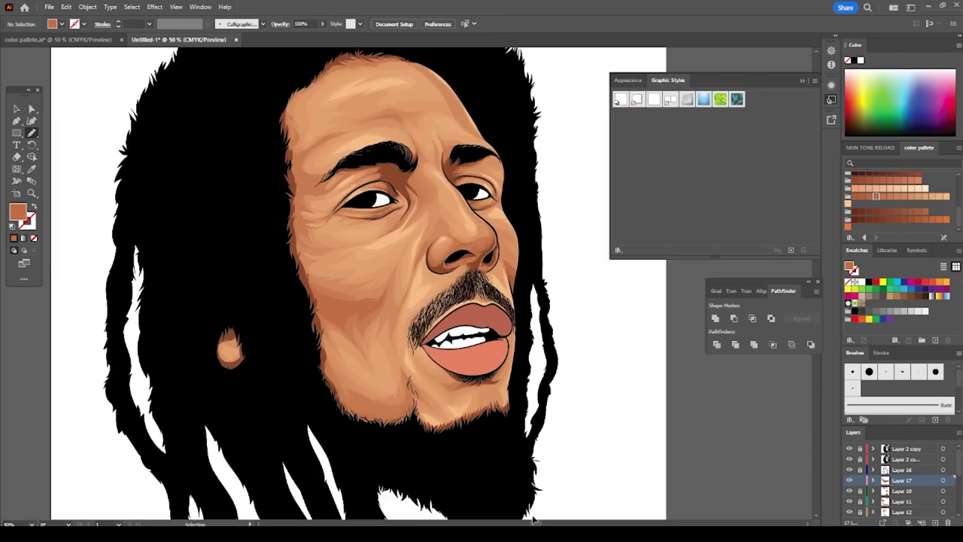
pyautogui.scroll(3, 356, 385)
pyautogui.hotkey('ctrl', 'shift', 'a')
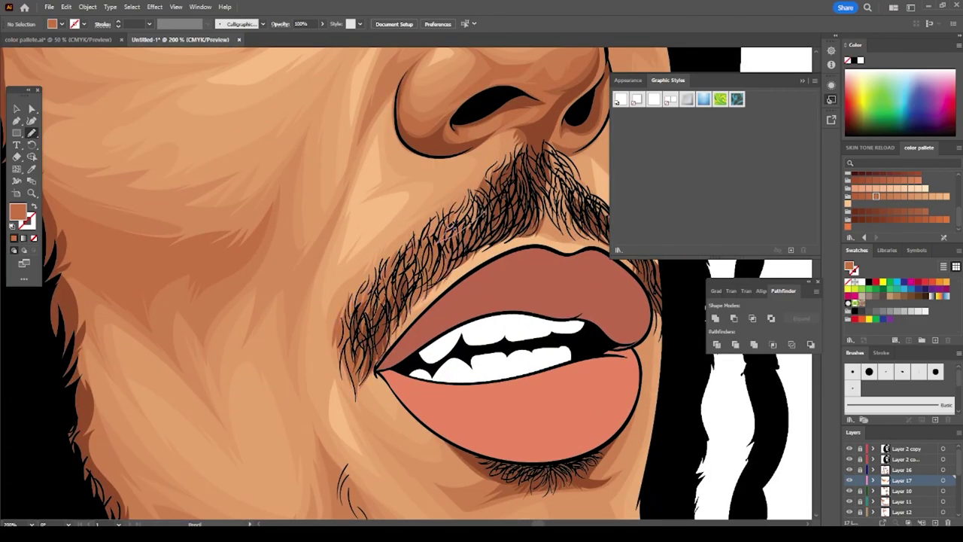
# - Make Layer 11 the active layer and switch to the Selection tool
pyautogui.scroll(-3, 536, 157)
pyautogui.scroll(4, 543, 401)
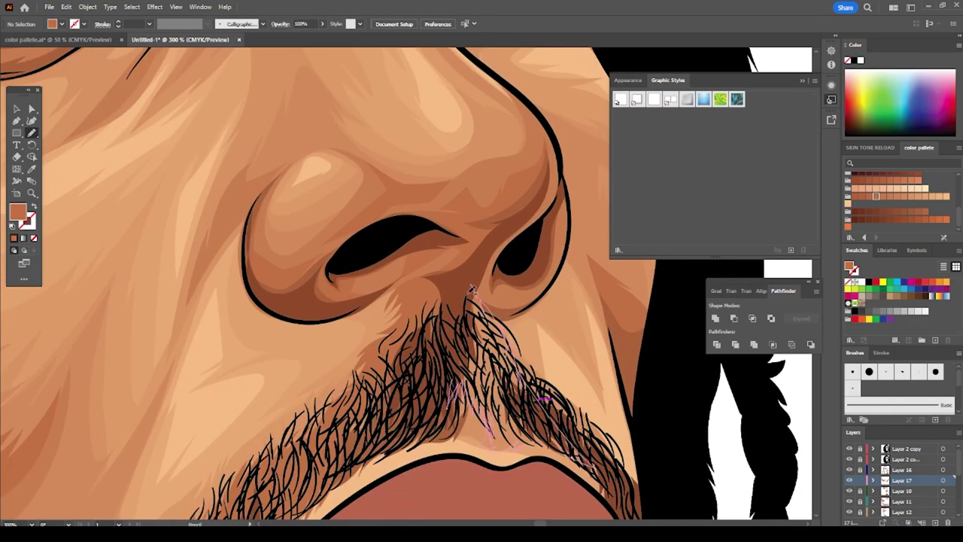
pyautogui.scroll(-3, 519, 422)
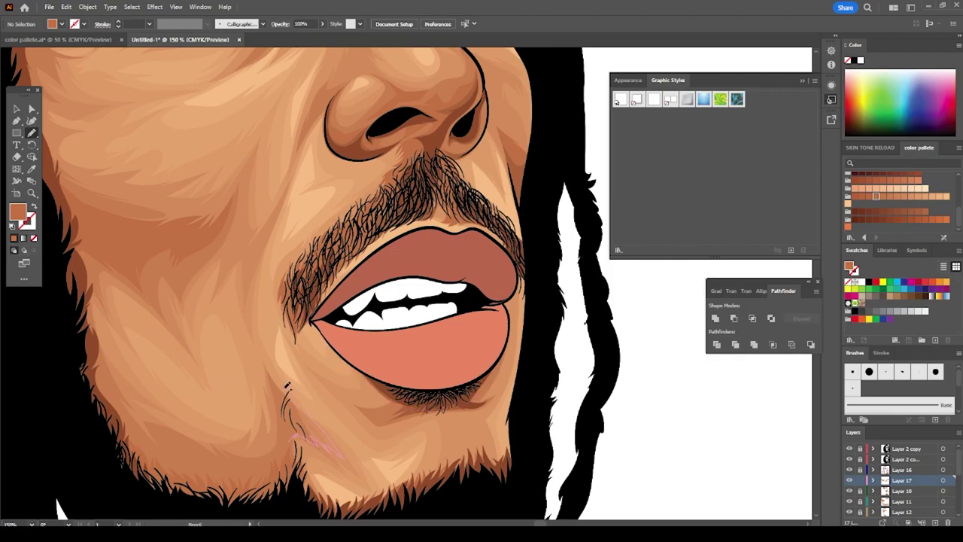
pyautogui.scroll(-2, 444, 495)
pyautogui.scroll(3, 306, 348)
pyautogui.scroll(-3, 306, 348)
pyautogui.scroll(3, 306, 348)
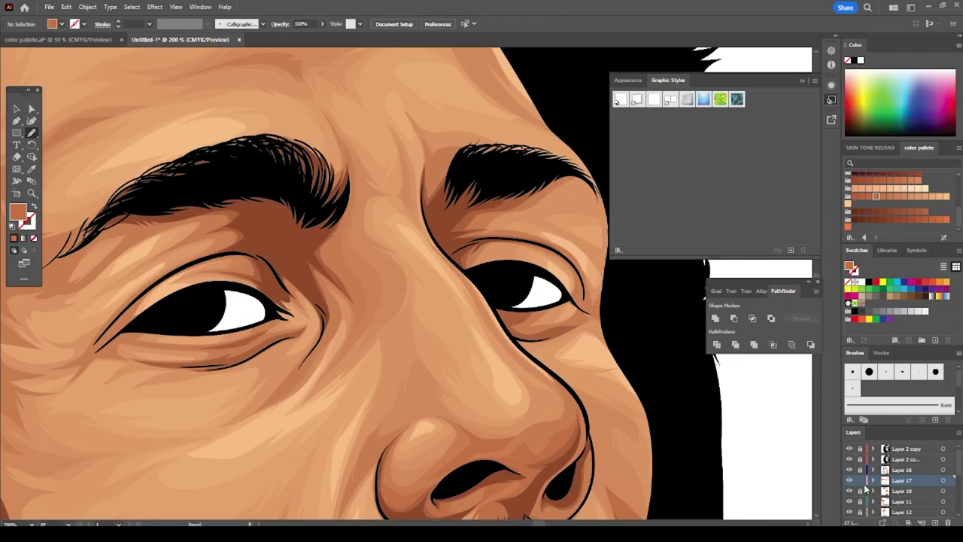
pyautogui.click(900, 501)
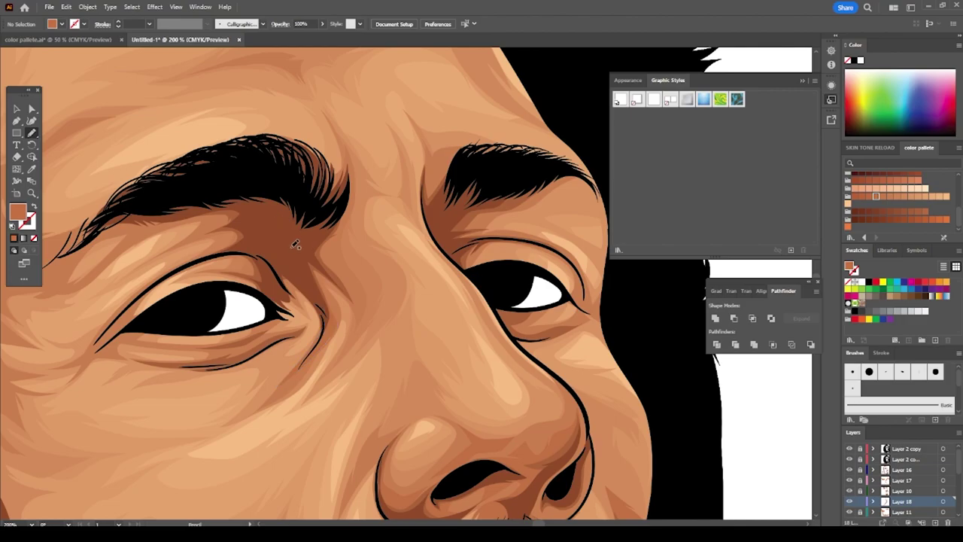
pyautogui.scroll(-2, 374, 301)
pyautogui.scroll(-3, 374, 302)
pyautogui.scroll(3, 475, 347)
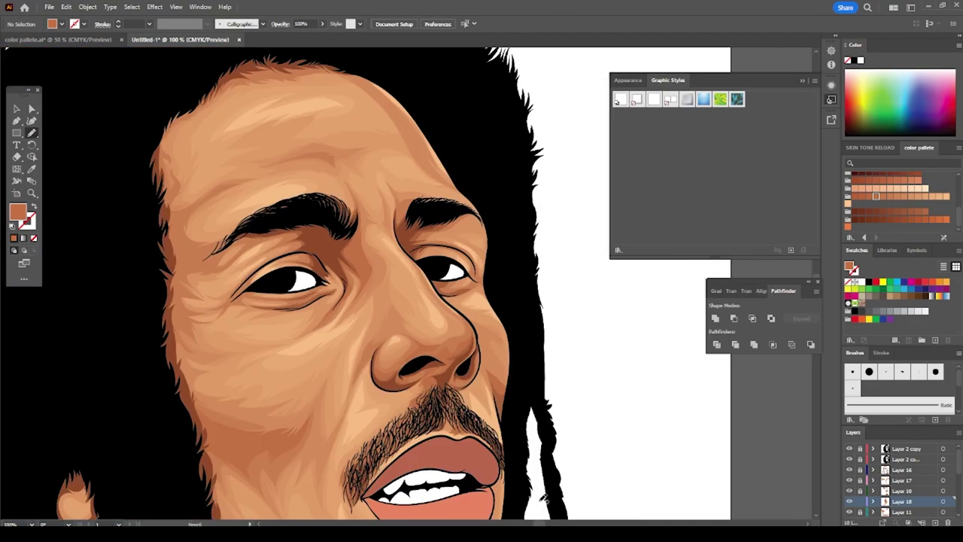
pyautogui.scroll(3, 475, 347)
pyautogui.scroll(-1, 333, 245)
pyautogui.scroll(-2, 293, 243)
pyautogui.scroll(-2, 293, 242)
pyautogui.scroll(2, 431, 171)
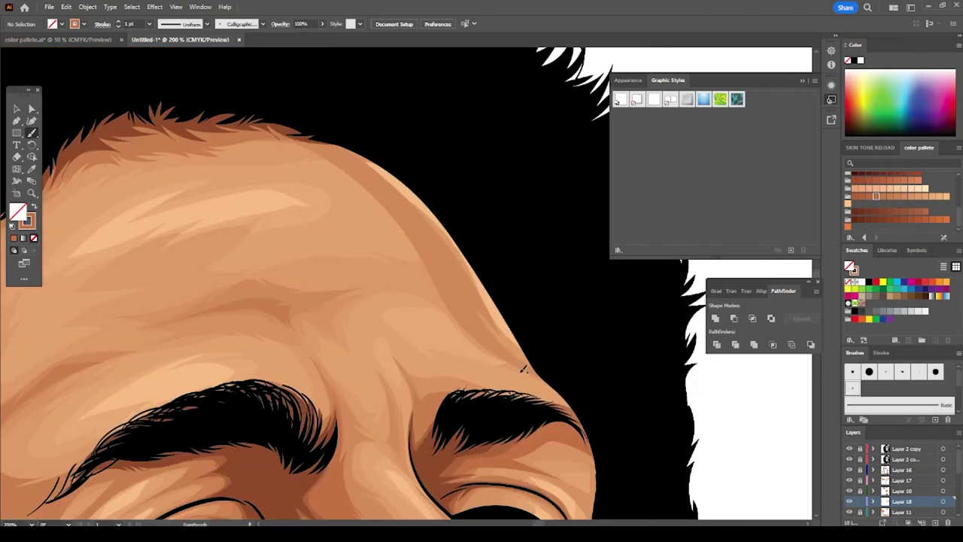
pyautogui.scroll(-2, 283, 186)
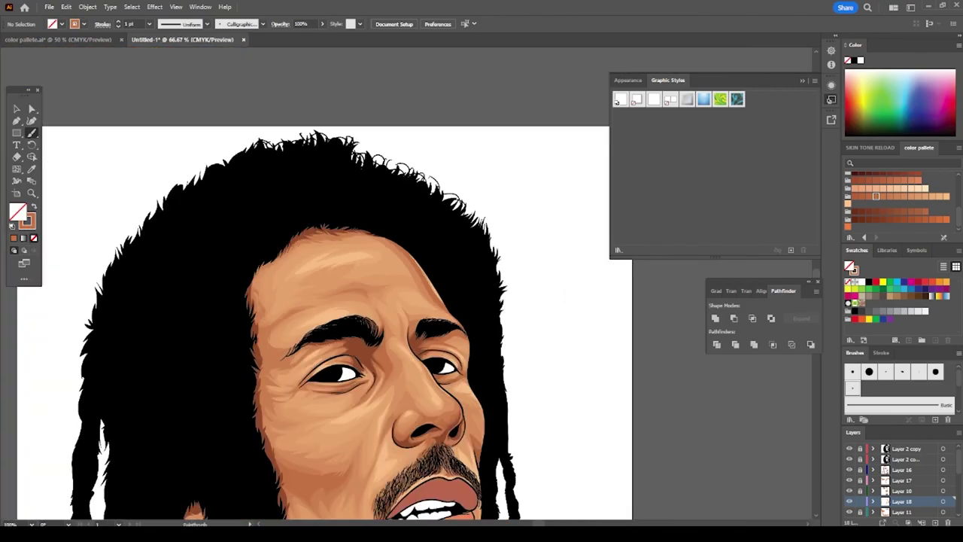
pyautogui.scroll(2, 452, 338)
pyautogui.press('v')
pyautogui.scroll(-2, 284, 289)
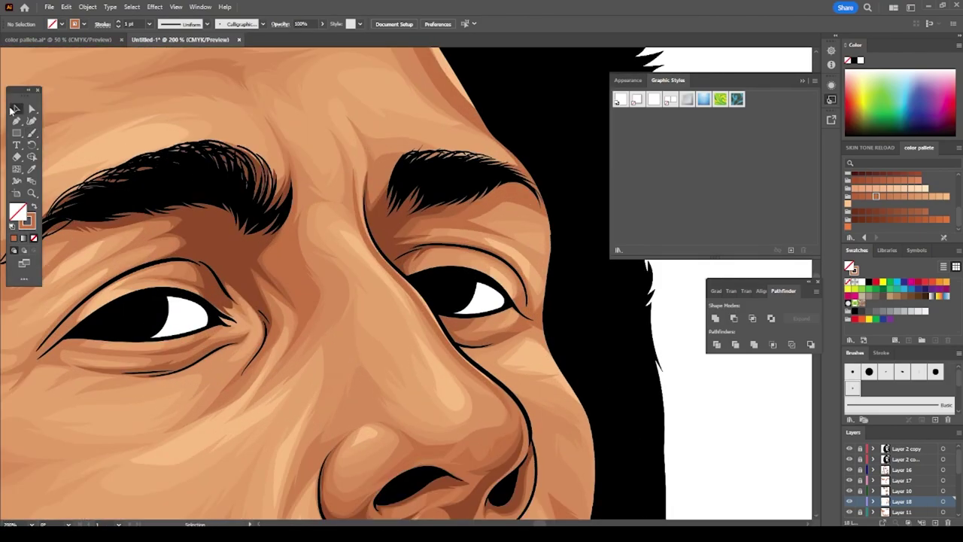
pyautogui.scroll(-3, 465, 259)
pyautogui.scroll(2, 609, 386)
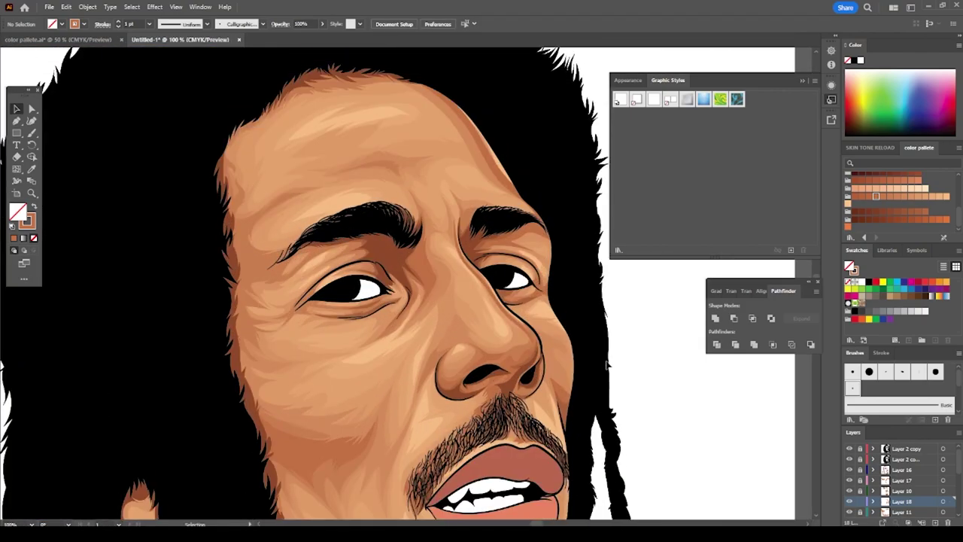
pyautogui.scroll(-2, 572, 388)
pyautogui.scroll(4, 497, 389)
# - Draw grey shadows over both eye whites and along the upper and lower teeth
pyautogui.click(31, 132)
pyautogui.moveTo(145, 380); pyautogui.dragTo(122, 395)
pyautogui.moveTo(650, 338); pyautogui.dragTo(662, 331)
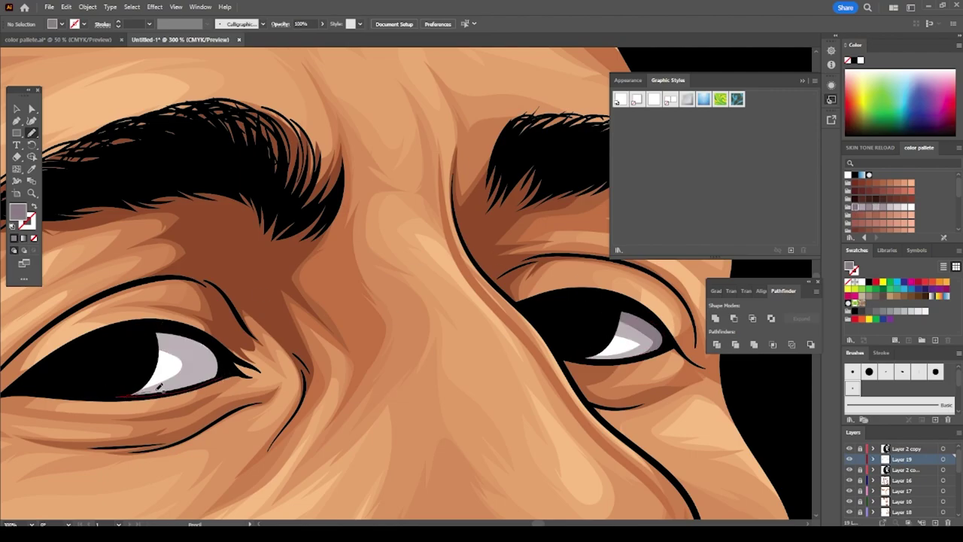
pyautogui.scroll(-4, 188, 369)
pyautogui.scroll(5, 256, 406)
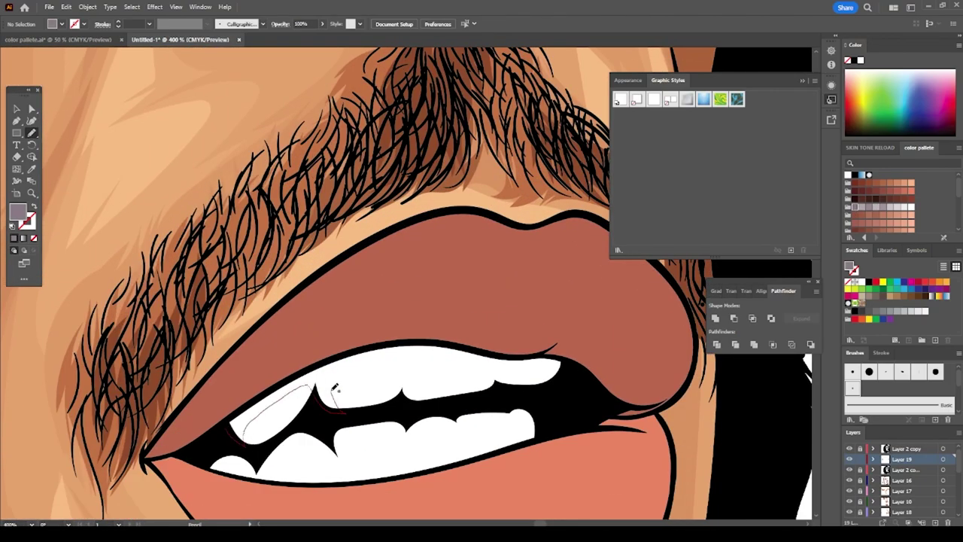
pyautogui.moveTo(427, 341); pyautogui.dragTo(209, 456)
pyautogui.moveTo(519, 444); pyautogui.dragTo(530, 420)
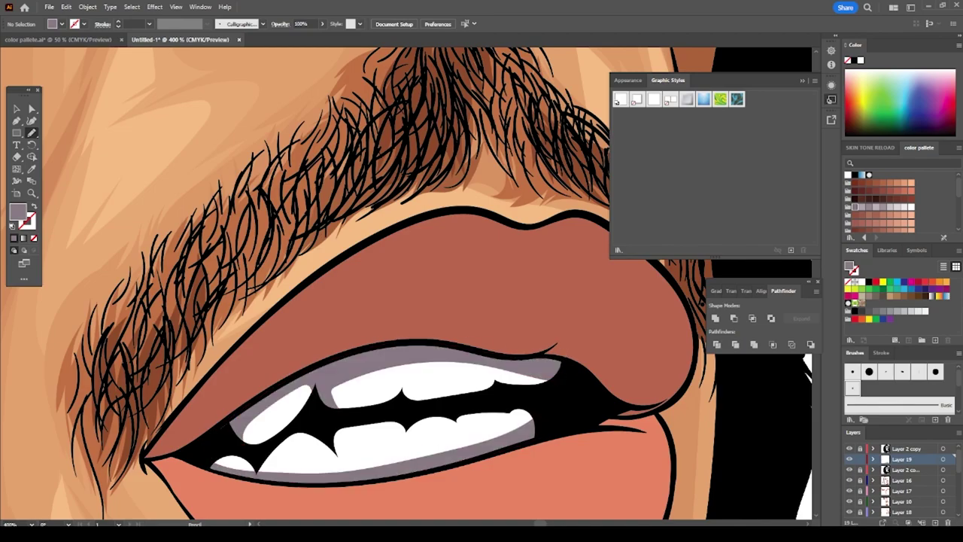
# - Pick a dark red fill and draw shadow shapes on the upper and lower lips
pyautogui.scroll(-4, 451, 339)
pyautogui.click(876, 190)
pyautogui.scroll(5, 624, 352)
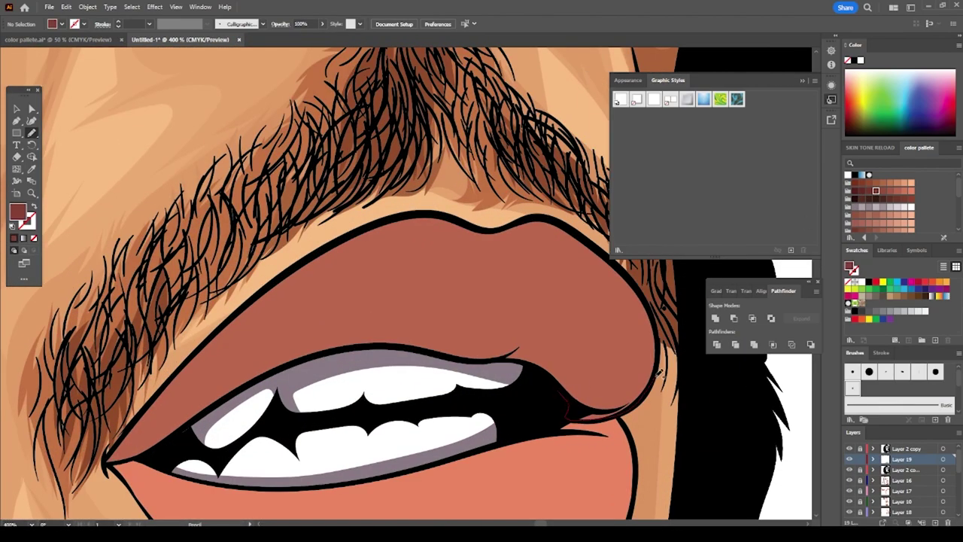
pyautogui.moveTo(509, 353); pyautogui.dragTo(510, 352)
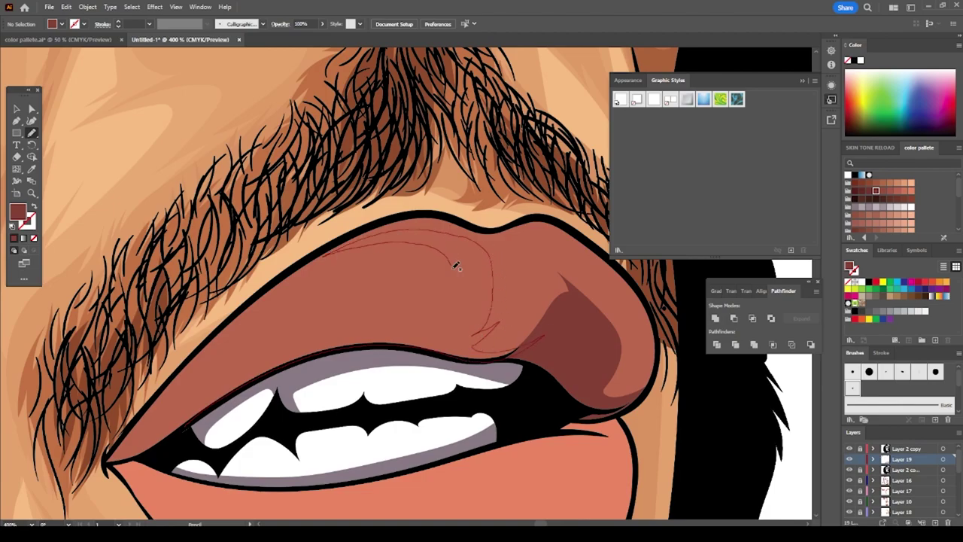
pyautogui.moveTo(115, 456); pyautogui.dragTo(113, 458)
pyautogui.hotkey('ctrl', '0')
pyautogui.scroll(5, 444, 275)
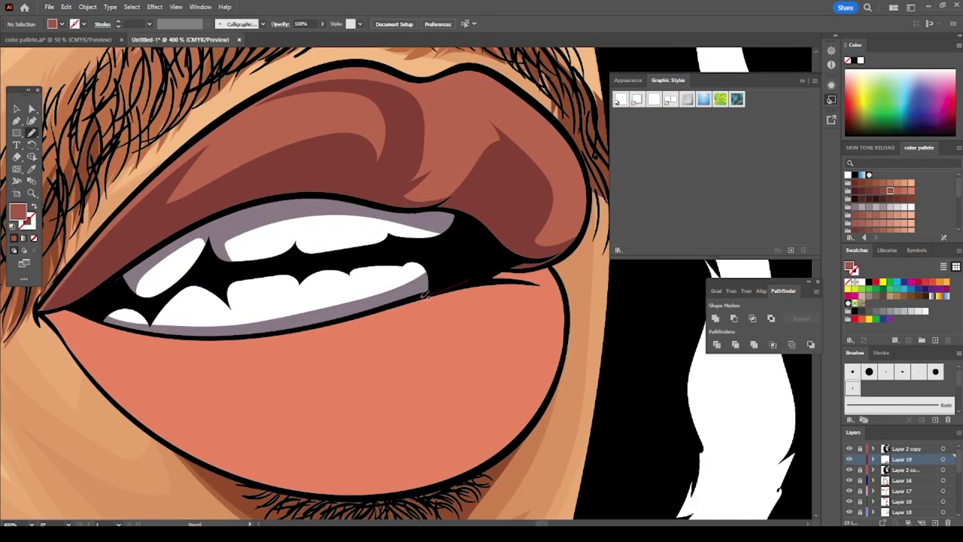
pyautogui.scroll(2, 444, 275)
pyautogui.moveTo(73, 328)
pyautogui.mouseDown()
pyautogui.moveTo(451, 445)
pyautogui.moveTo(48, 361)
pyautogui.mouseUp()
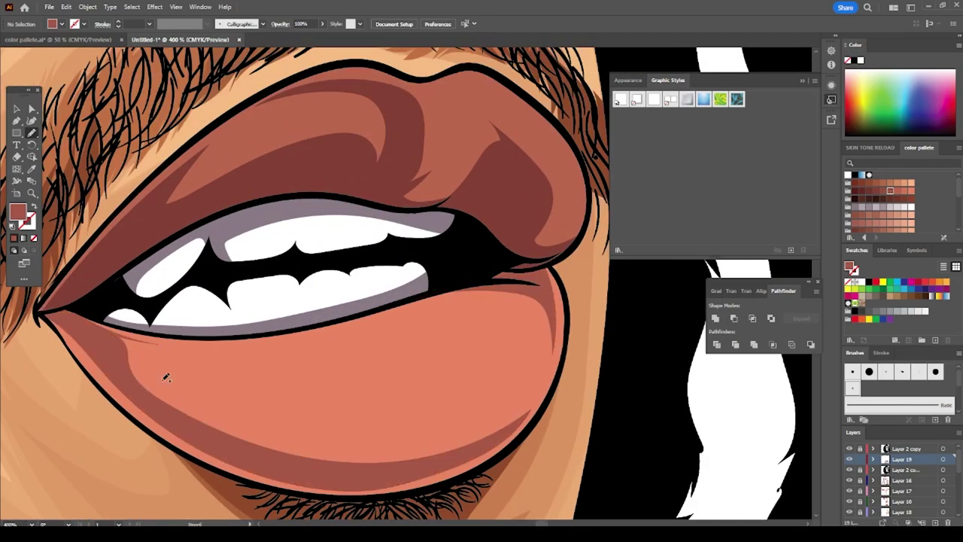
pyautogui.hotkey('ctrl', '0')
# - Create a new layer and draw a stroke across the lower lip
pyautogui.scroll(2, 604, 396)
pyautogui.hotkey('ctrl', 'l')
pyautogui.scroll(1, 519, 353)
pyautogui.scroll(3, 519, 353)
pyautogui.moveTo(611, 301)
pyautogui.mouseDown()
pyautogui.moveTo(230, 366)
pyautogui.moveTo(210, 341)
pyautogui.mouseUp()
pyautogui.hotkey('ctrl', '0')
pyautogui.scroll(-1, 556, 400)
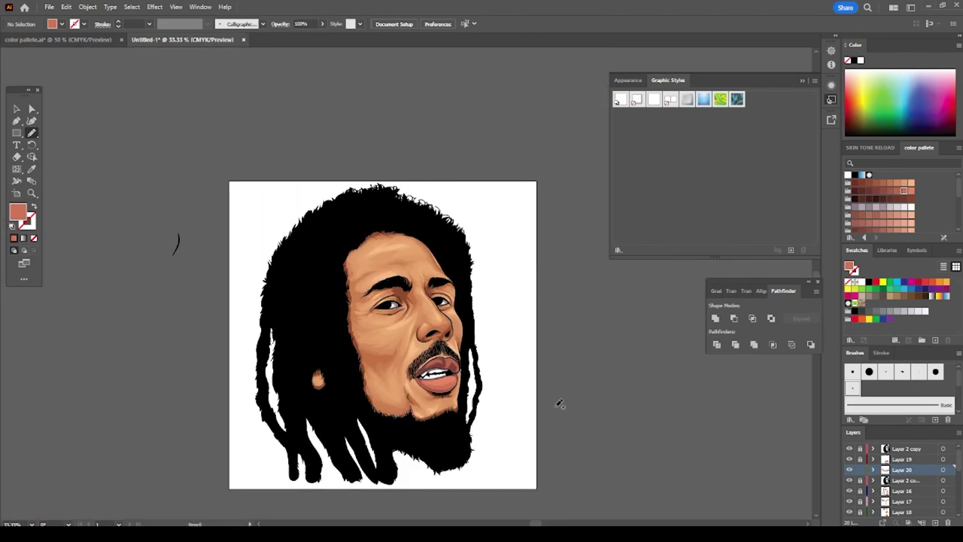
# - On a new layer, draw brown irises in the right and left eyes
pyautogui.scroll(2, 572, 403)
pyautogui.hotkey('ctrl', 'l')
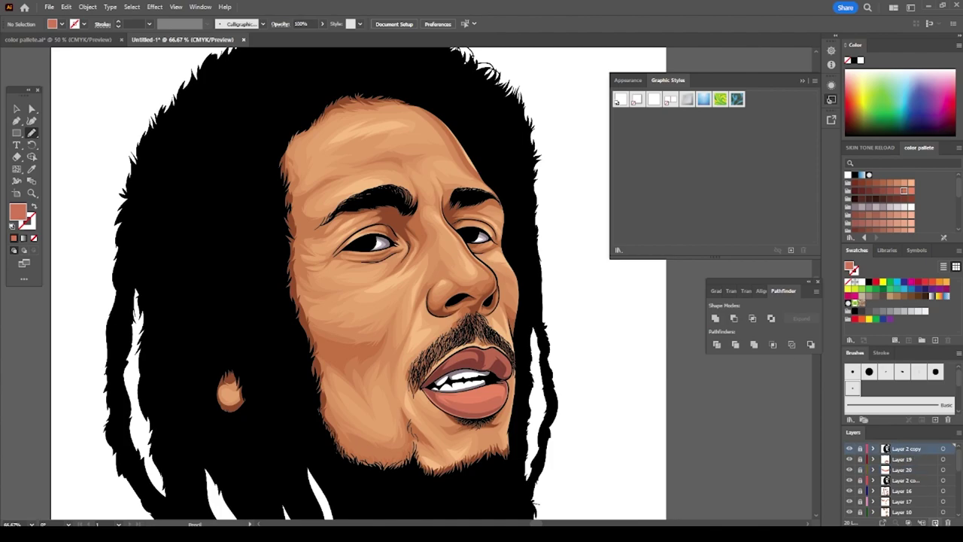
pyautogui.scroll(5, 729, 401)
pyautogui.moveTo(719, 393); pyautogui.dragTo(711, 390)
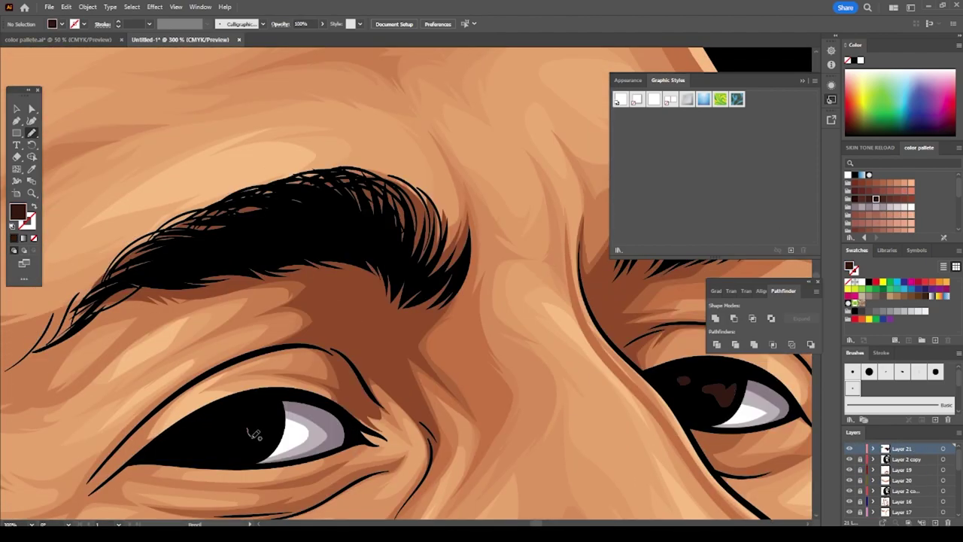
pyautogui.moveTo(254, 435); pyautogui.dragTo(249, 433)
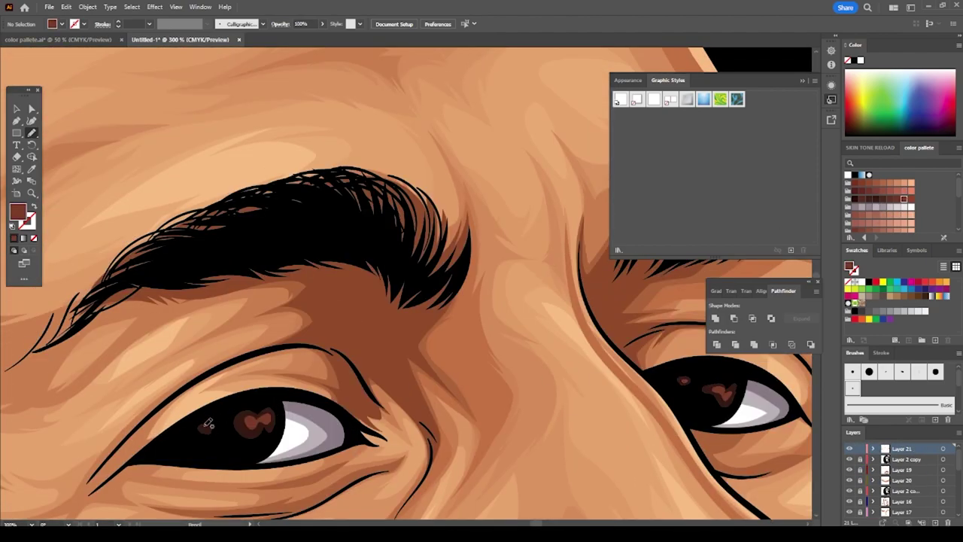
pyautogui.hotkey('ctrl', '0')
# - Recolour the irises with Edit Colors' colour adjustment and add a new layer for hair strokes
pyautogui.hotkey('ctrl', '=')
pyautogui.hotkey('ctrl', '=')
pyautogui.press('v')
pyautogui.hotkey('ctrl', 'a')
pyautogui.click(66, 6)
pyautogui.moveTo(90, 195)
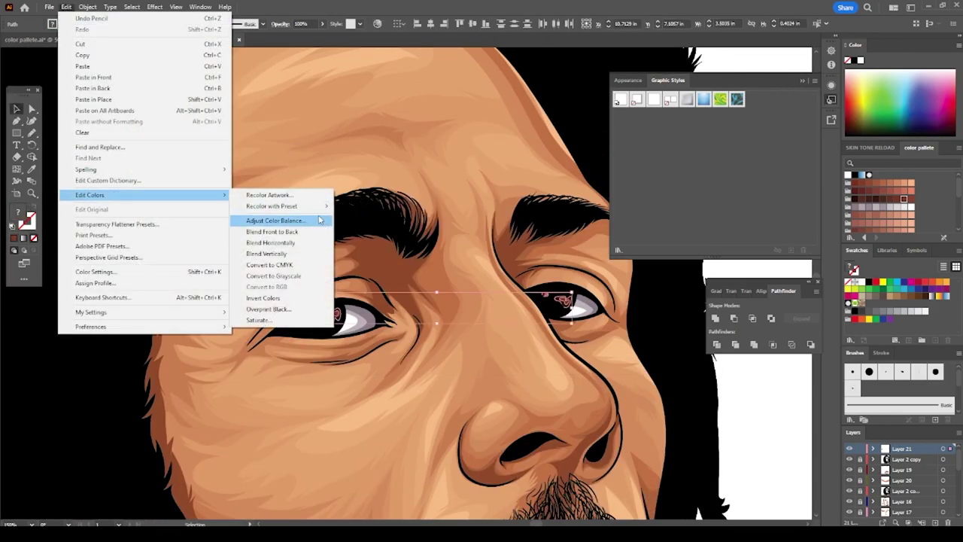
pyautogui.click(320, 220)
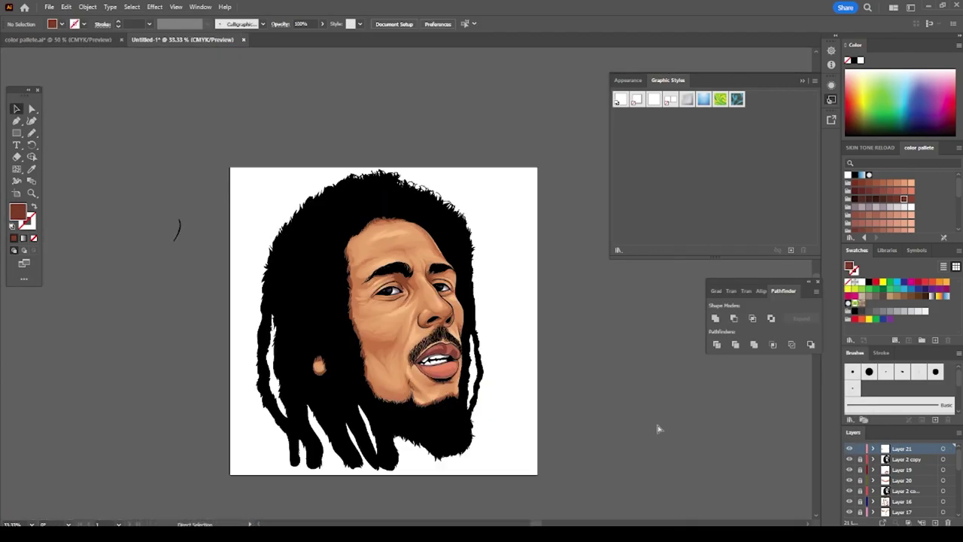
pyautogui.hotkey('ctrl', '=')
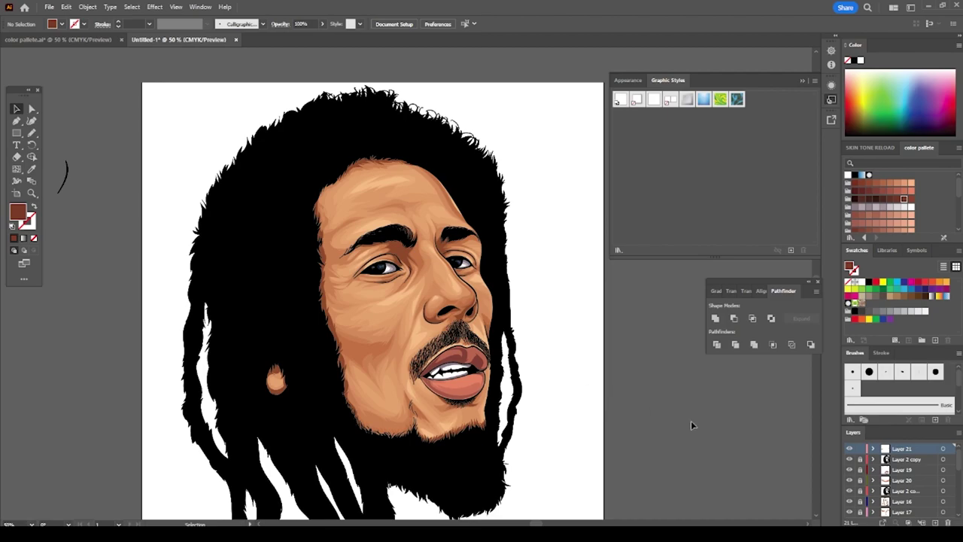
pyautogui.click(935, 522)
pyautogui.click(32, 132)
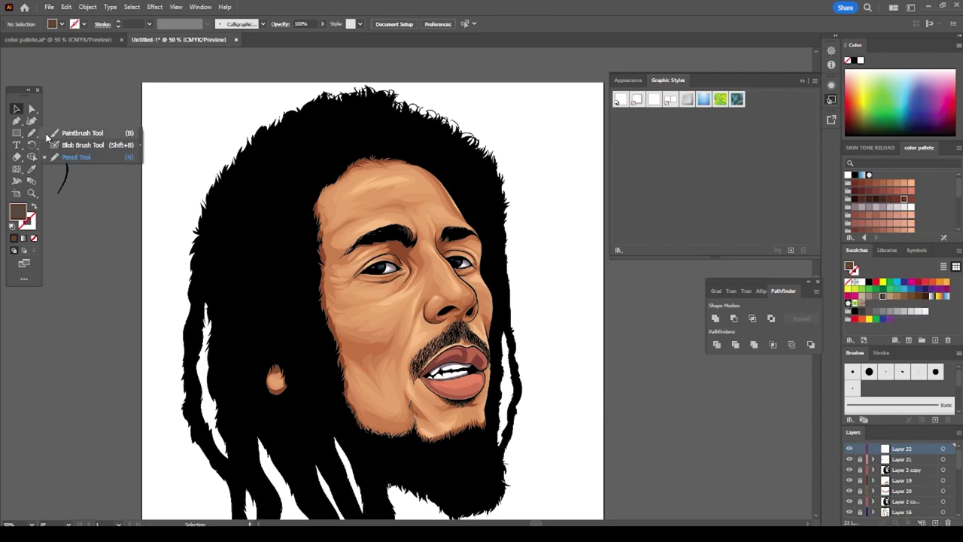
# - Apply the brown colour to strokes and select the strokes above the eyes
pyautogui.scroll(3, 425, 182)
pyautogui.hotkey('shift', 'x')
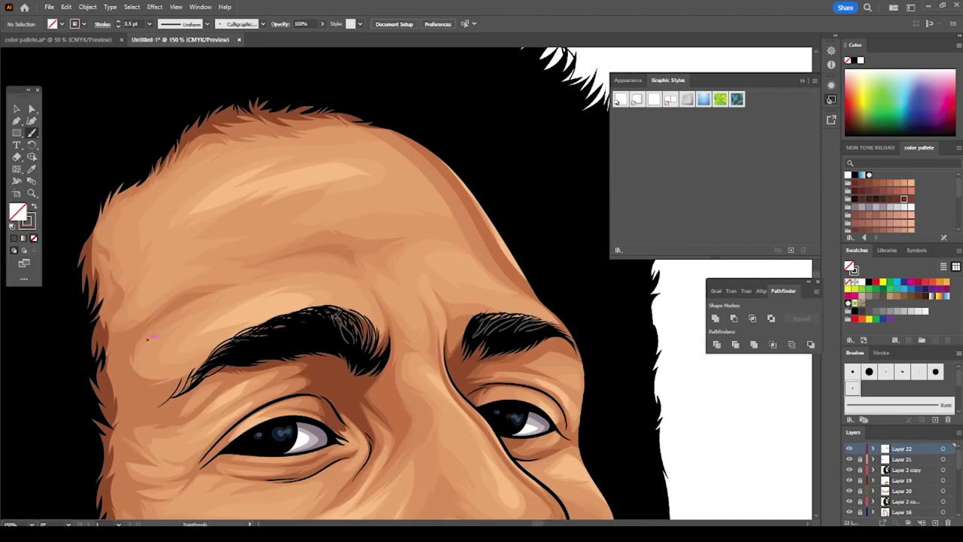
pyautogui.scroll(-2, 176, 436)
pyautogui.scroll(1, 176, 436)
pyautogui.press('v')
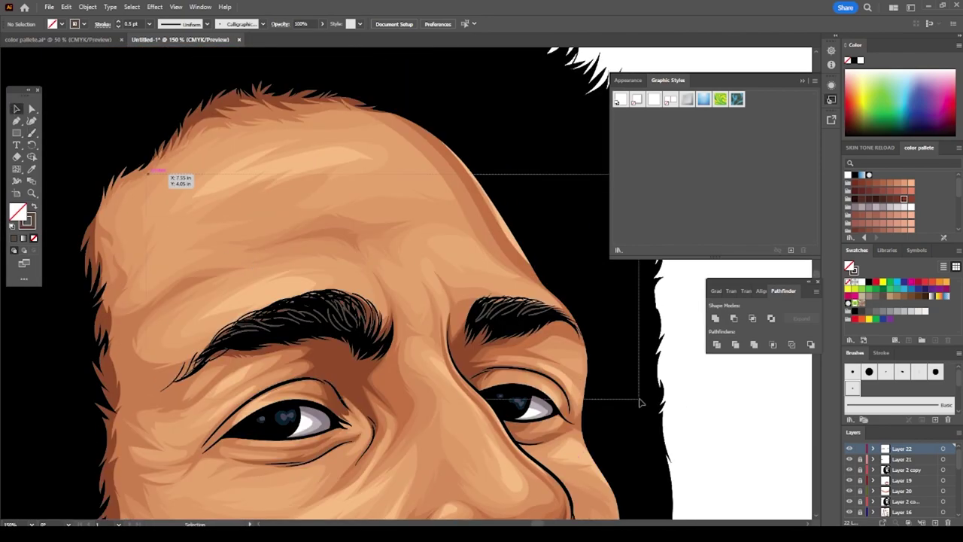
pyautogui.moveTo(645, 398); pyautogui.dragTo(179, 178)
# - Give the selected strokes a gradient with black left and right stops
pyautogui.click(24, 237)
pyautogui.click(200, 7)
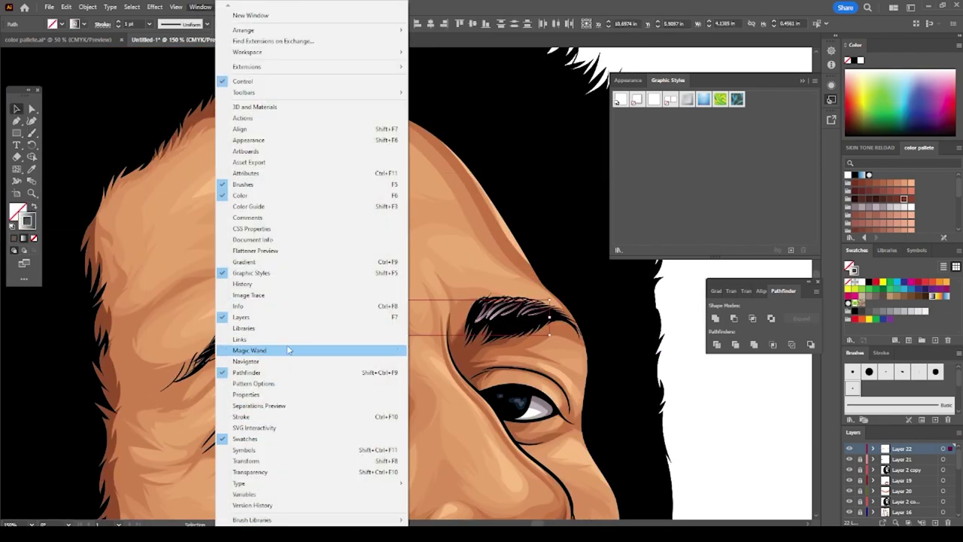
pyautogui.click(279, 263)
pyautogui.click(715, 374)
pyautogui.doubleClick(714, 373)
pyautogui.doubleClick(756, 373)
pyautogui.moveTo(733, 424); pyautogui.dragTo(741, 427)
pyautogui.doubleClick(801, 373)
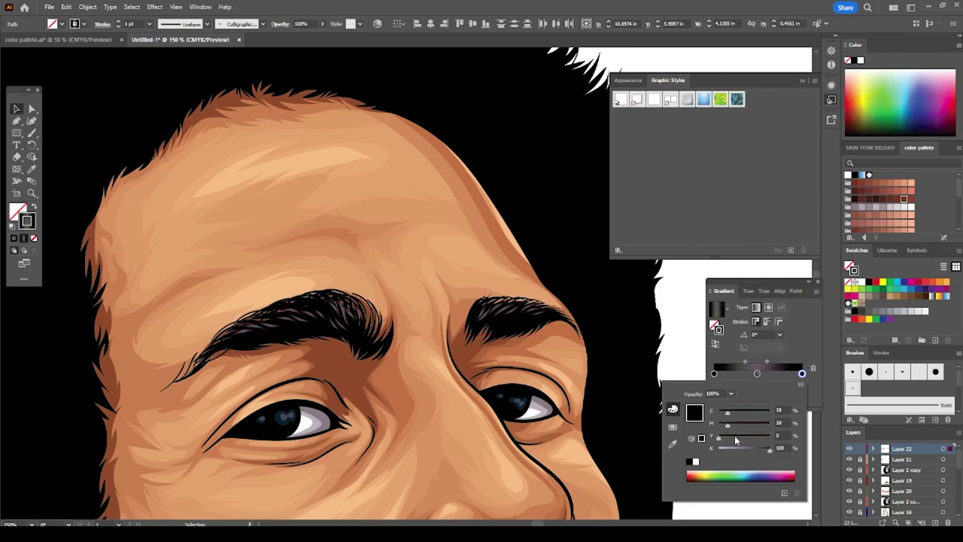
pyautogui.click(756, 373)
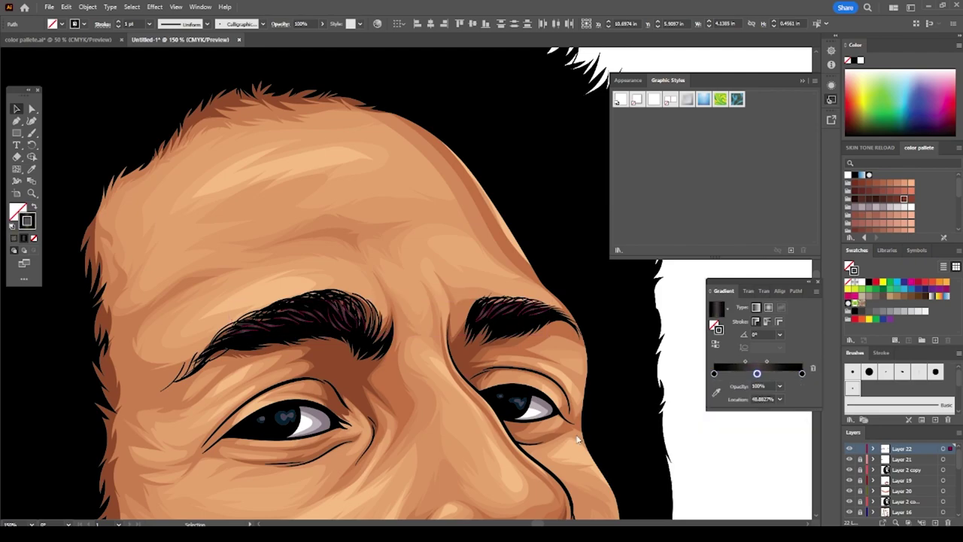
pyautogui.click(578, 440)
# - Paint a curly gradient strand on the left side of the hair
pyautogui.scroll(-1, 578, 440)
pyautogui.scroll(-3, 184, 283)
pyautogui.scroll(5, 262, 277)
pyautogui.moveTo(282, 190); pyautogui.dragTo(280, 197)
pyautogui.hotkey('ctrl', '-')
pyautogui.hotkey('ctrl', '-')
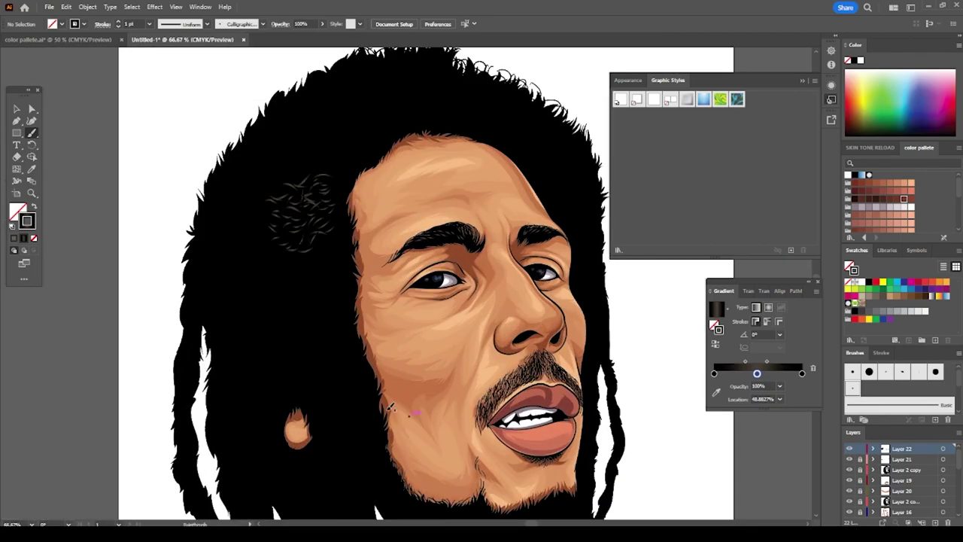
# - Select the painted hair curl strokes and move them elsewhere in the hair
pyautogui.press('v')
pyautogui.click(301, 203)
pyautogui.moveTo(308, 303); pyautogui.dragTo(344, 429)
# - Paint curly gradient strands into the beard with the Paintbrush, then zoom out to the whole portrait
pyautogui.hotkey('ctrl', '+')
pyautogui.press('b')
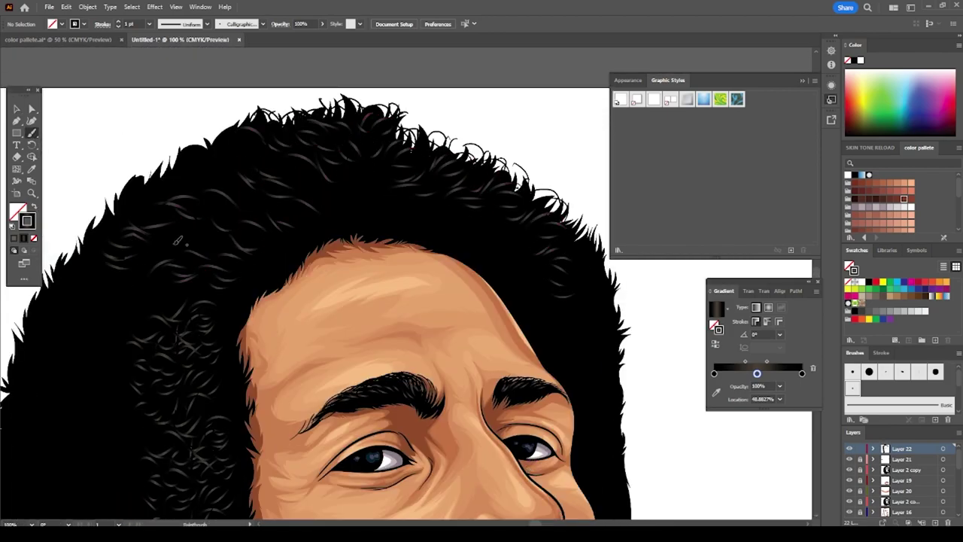
pyautogui.scroll(-3, 607, 444)
pyautogui.scroll(3, 512, 376)
pyautogui.moveTo(498, 386); pyautogui.dragTo(468, 345)
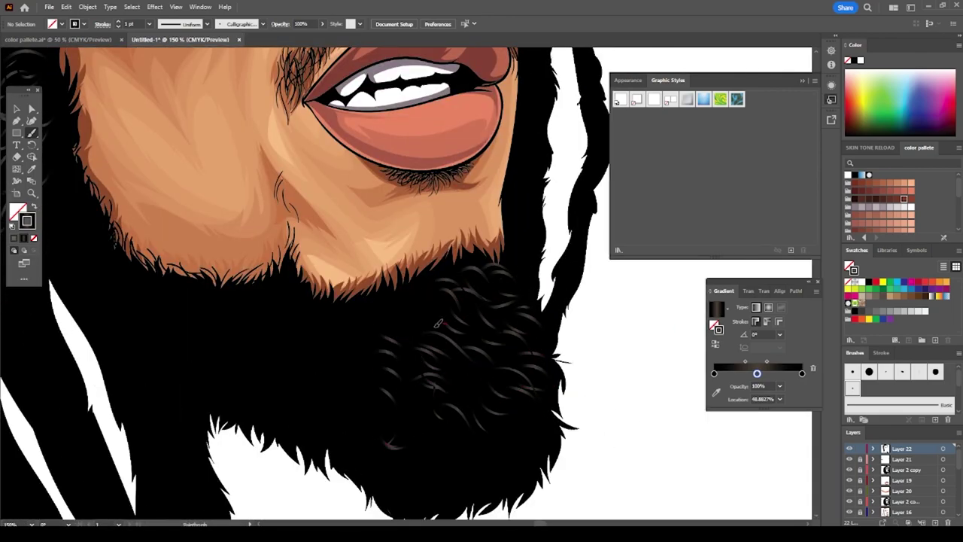
pyautogui.scroll(-3, 304, 344)
pyautogui.scroll(3, 438, 388)
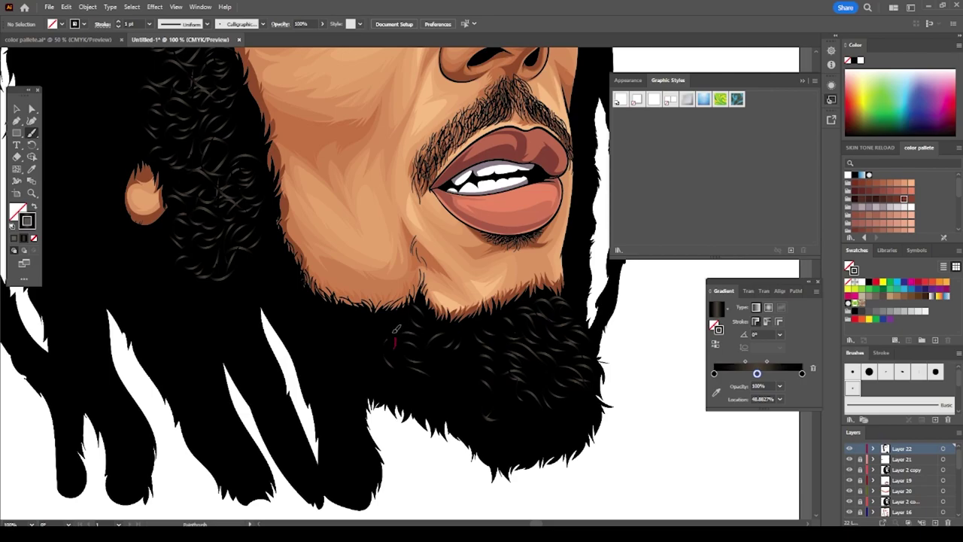
pyautogui.scroll(-5, 290, 266)
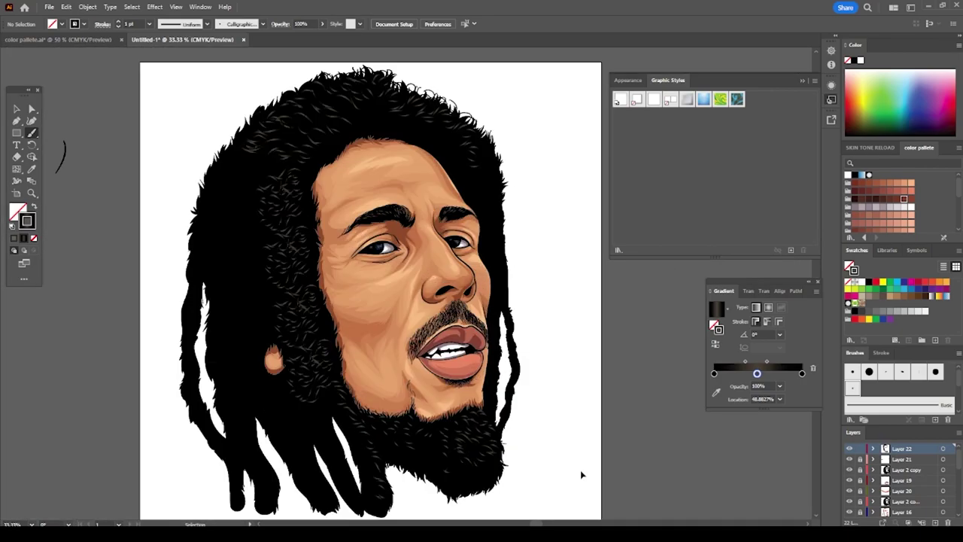
pyautogui.scroll(2, 468, 331)
pyautogui.scroll(2, 468, 331)
pyautogui.scroll(2, 468, 331)
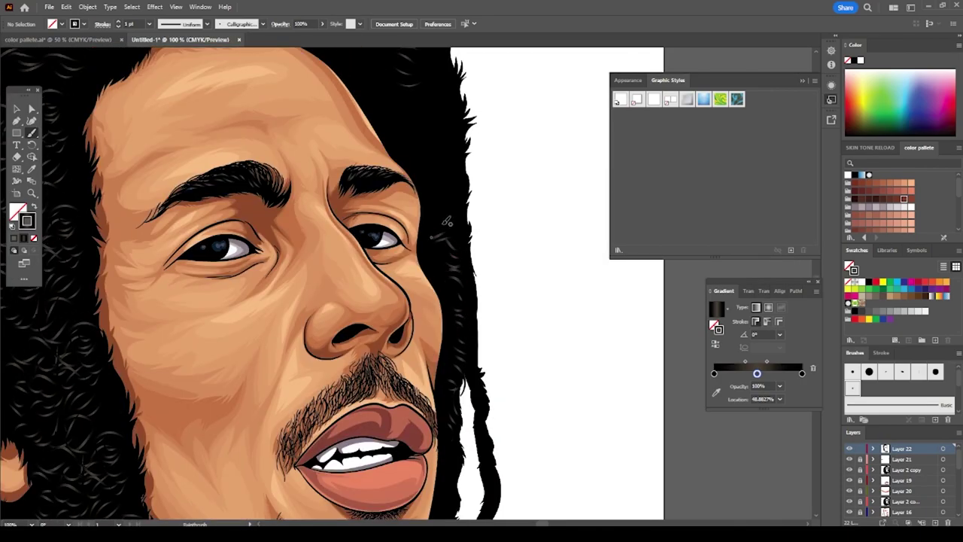
pyautogui.scroll(-3, 424, 139)
pyautogui.scroll(1, 364, 456)
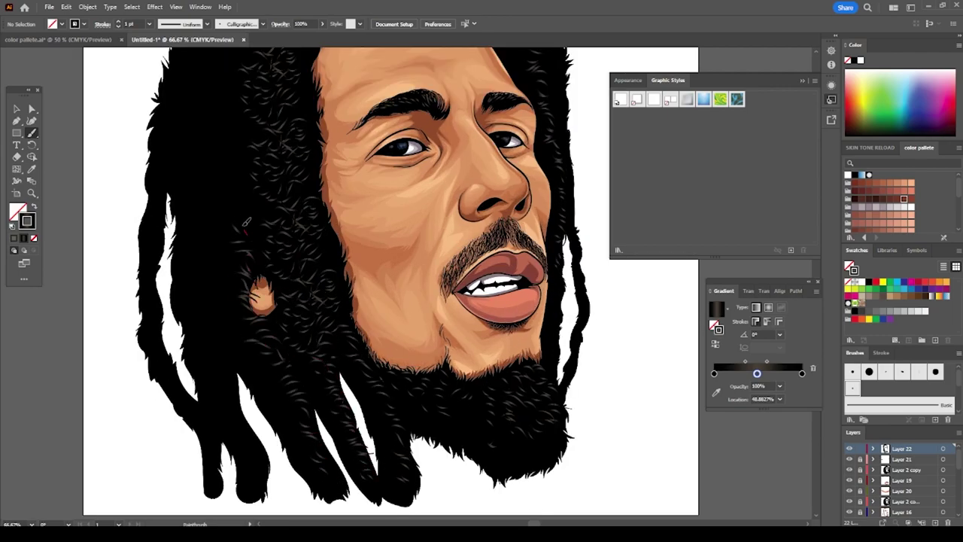
pyautogui.scroll(-1, 248, 228)
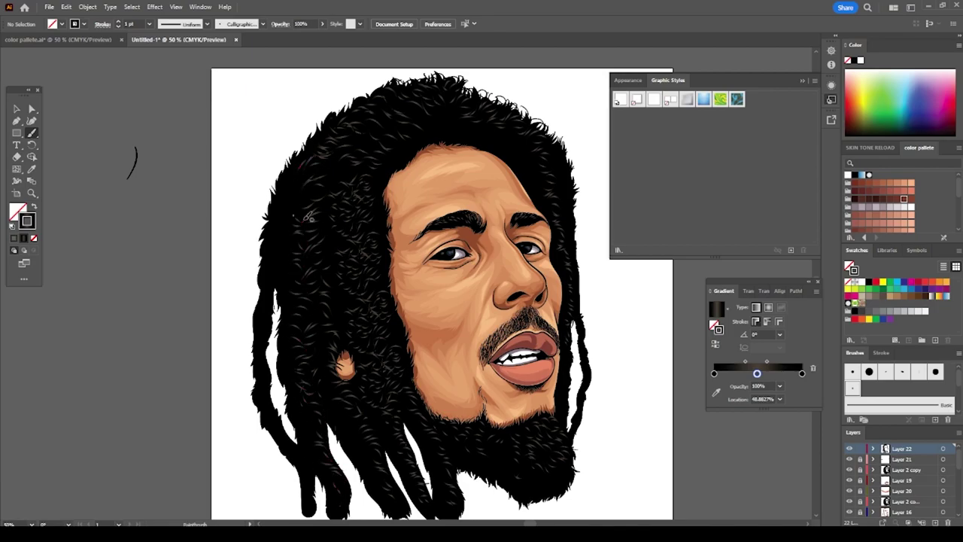
pyautogui.scroll(-1, 308, 217)
pyautogui.scroll(2, 150, 265)
pyautogui.hotkey('ctrl', '-')
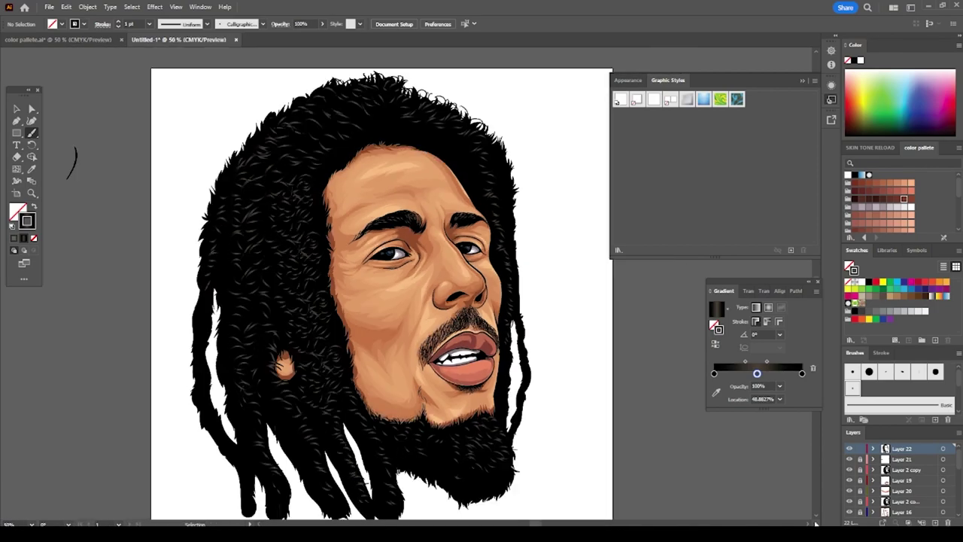
# - Move Layer 22 lower in the Layers stack
pyautogui.moveTo(901, 449); pyautogui.dragTo(902, 481)
pyautogui.scroll(2, 393, 215)
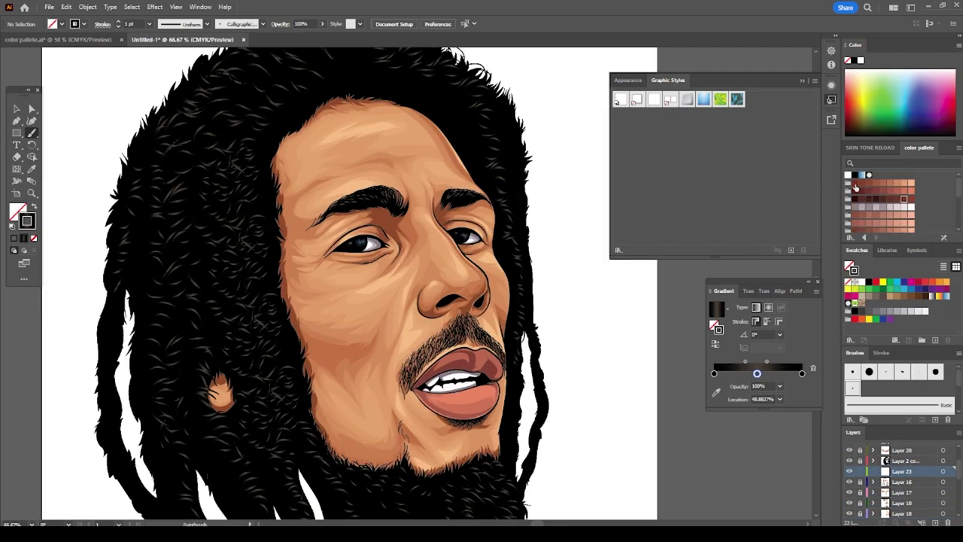
pyautogui.scroll(2, 394, 214)
# - Draw a dark brown shadow shape between the left brow and eye at 29% opacity
pyautogui.moveTo(235, 344)
pyautogui.mouseDown()
pyautogui.moveTo(397, 346)
pyautogui.moveTo(237, 346)
pyautogui.mouseUp()
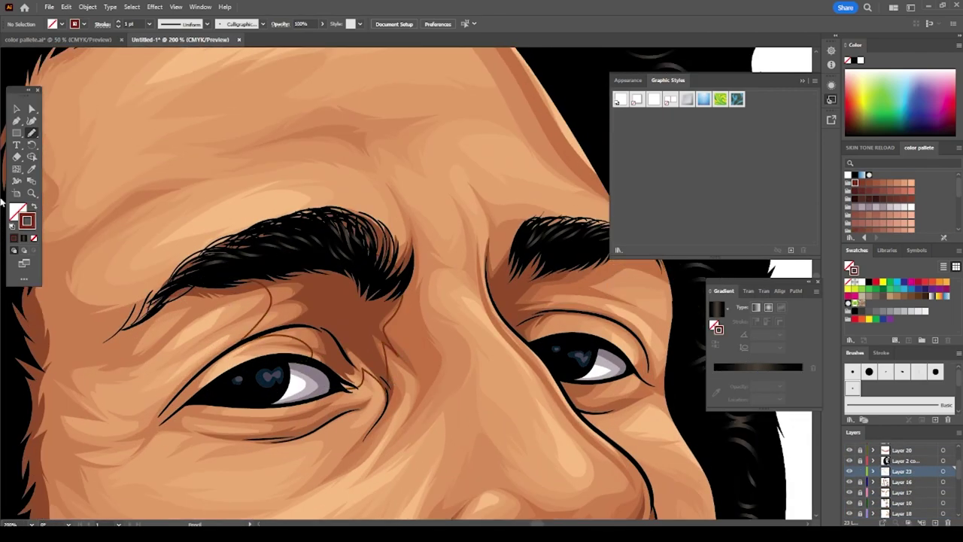
pyautogui.hotkey('shift', 'x')
pyautogui.press('v')
pyautogui.click(323, 23)
pyautogui.moveTo(323, 39); pyautogui.dragTo(293, 38)
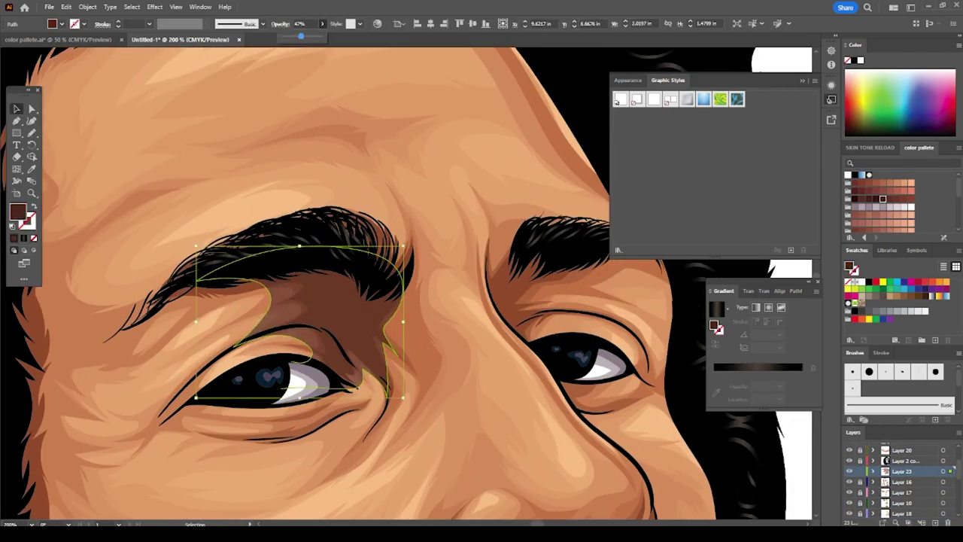
pyautogui.hotkey('ctrl', 'shift', 'a')
# - Trace fine Pencil lines along the lower and upper eyelids
pyautogui.scroll(-3, 574, 359)
pyautogui.scroll(3, 361, 316)
pyautogui.scroll(-1, 301, 301)
pyautogui.scroll(-3, 226, 226)
pyautogui.scroll(3, 130, 146)
pyautogui.press('n')
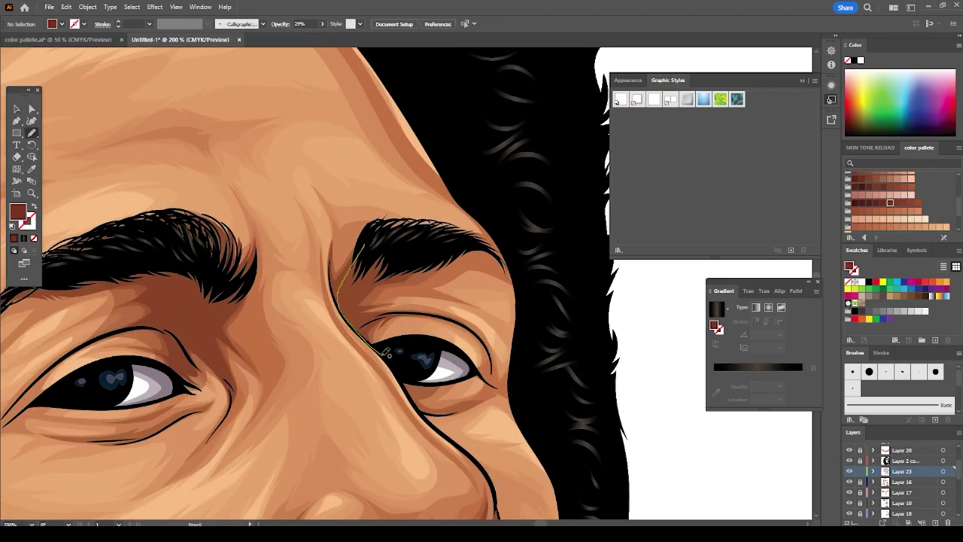
pyautogui.scroll(-3, 485, 336)
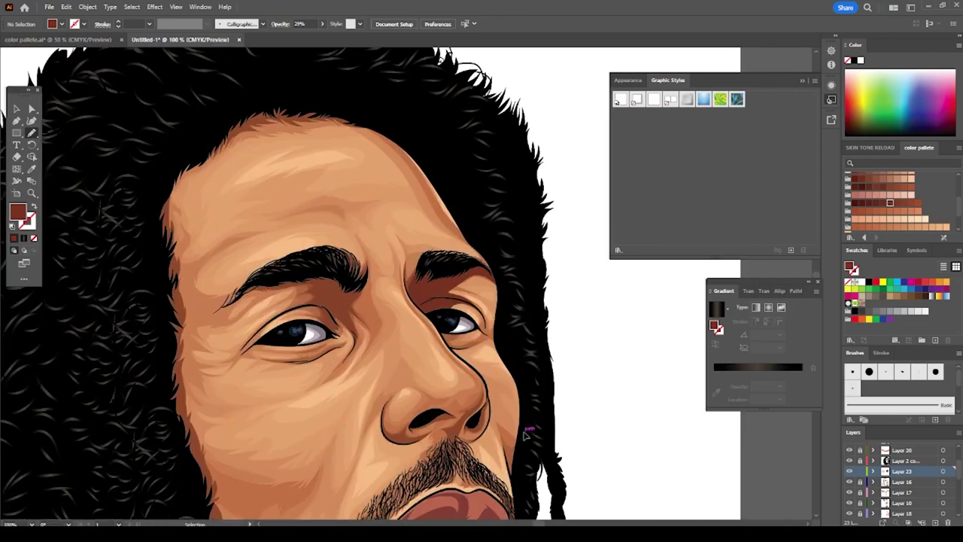
pyautogui.press('v')
pyautogui.scroll(-2, 337, 308)
pyautogui.scroll(5, 211, 316)
pyautogui.press('n')
pyautogui.scroll(2, 218, 316)
pyautogui.moveTo(346, 455)
pyautogui.mouseDown()
pyautogui.moveTo(427, 480)
pyautogui.moveTo(526, 443)
pyautogui.mouseUp()
pyautogui.scroll(-2, 295, 391)
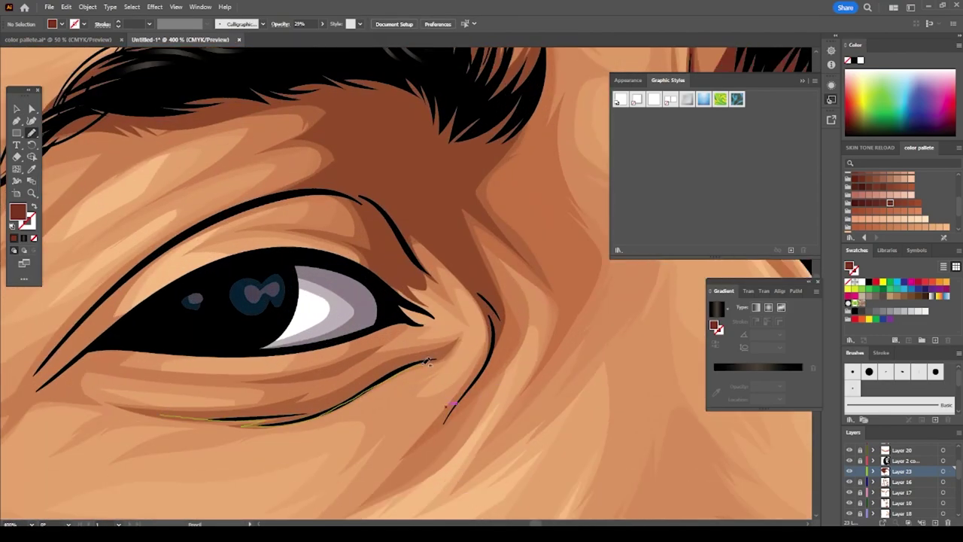
pyautogui.moveTo(427, 362); pyautogui.dragTo(430, 360)
pyautogui.moveTo(337, 197); pyautogui.dragTo(308, 193)
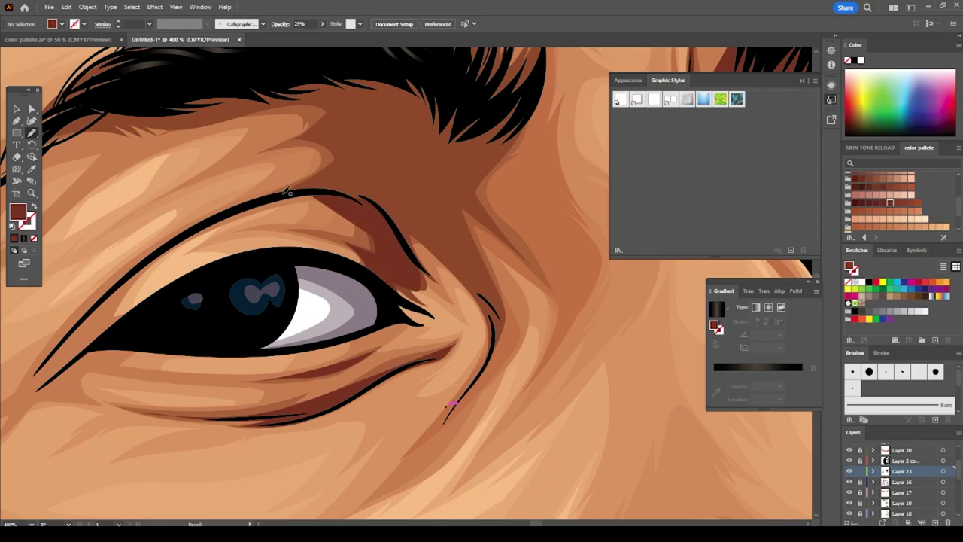
# - Add fine Pencil lines across the brow, down the side of the nose, and at the beard's edge
pyautogui.scroll(2, 425, 274)
pyautogui.moveTo(361, 240); pyautogui.dragTo(525, 169)
pyautogui.scroll(-5, 526, 170)
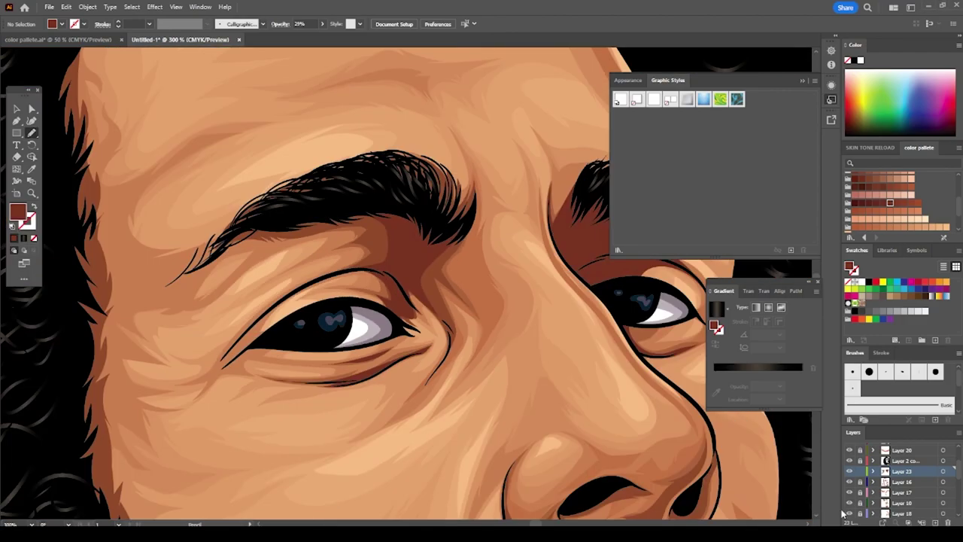
pyautogui.scroll(5, 462, 344)
pyautogui.moveTo(456, 414); pyautogui.dragTo(465, 432)
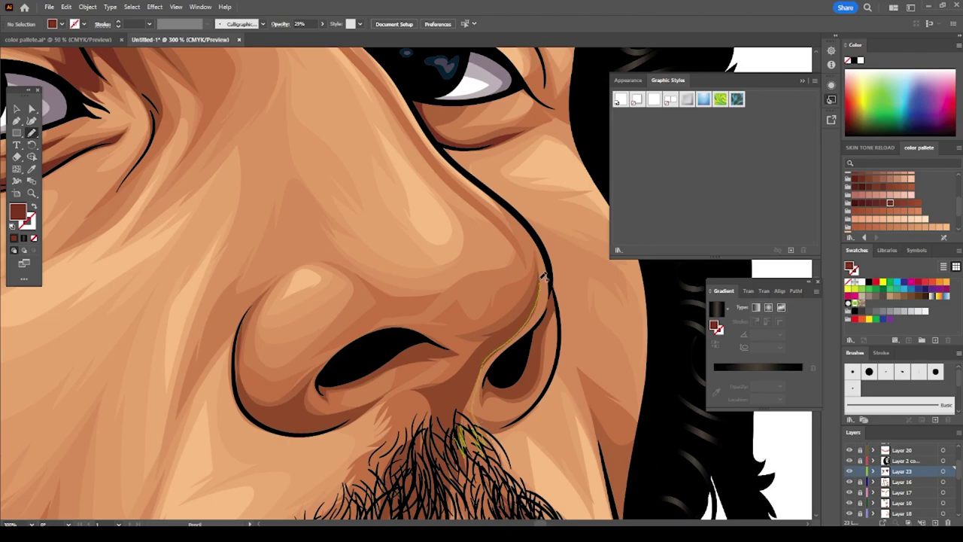
pyautogui.scroll(-5, 427, 456)
pyautogui.scroll(1, 331, 448)
pyautogui.moveTo(331, 449); pyautogui.dragTo(310, 396)
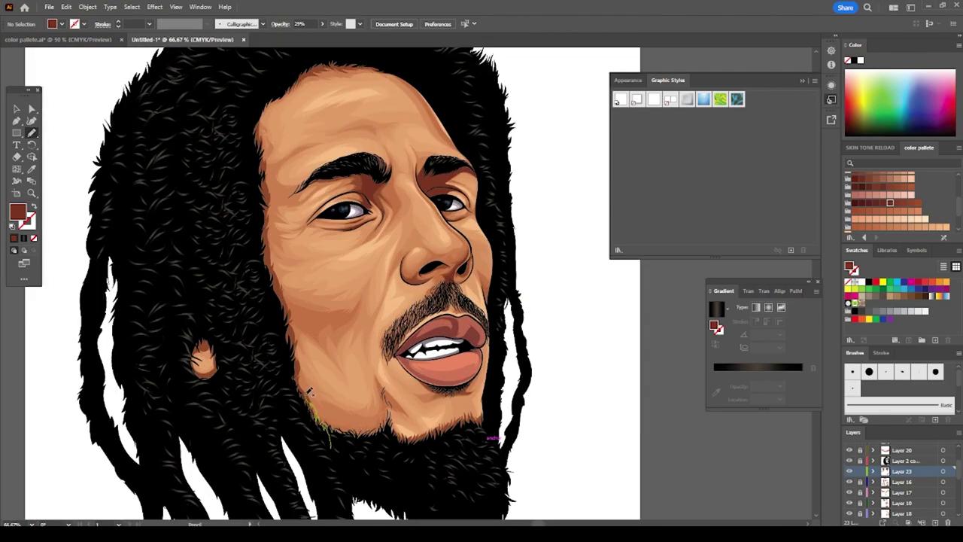
pyautogui.scroll(-2, 383, 450)
pyautogui.scroll(1, 617, 436)
pyautogui.scroll(3, 619, 437)
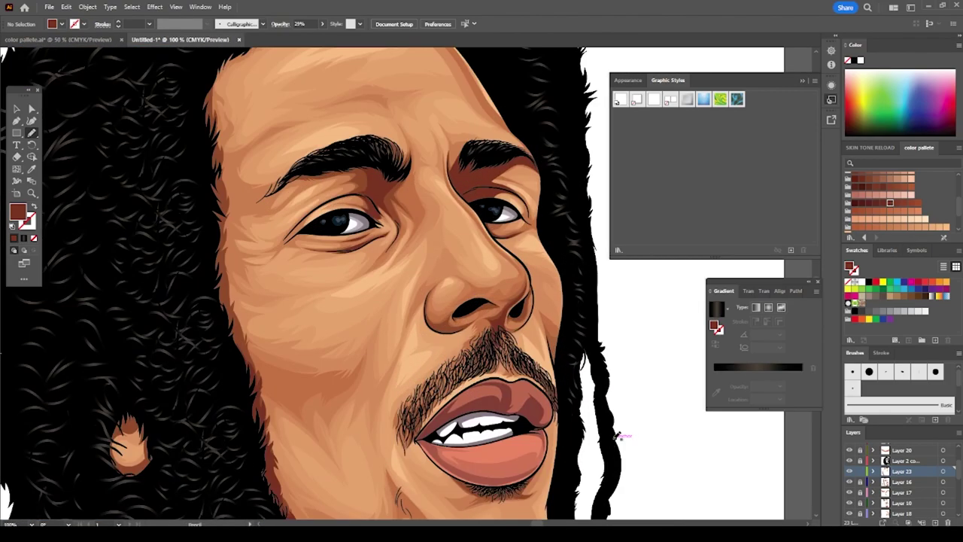